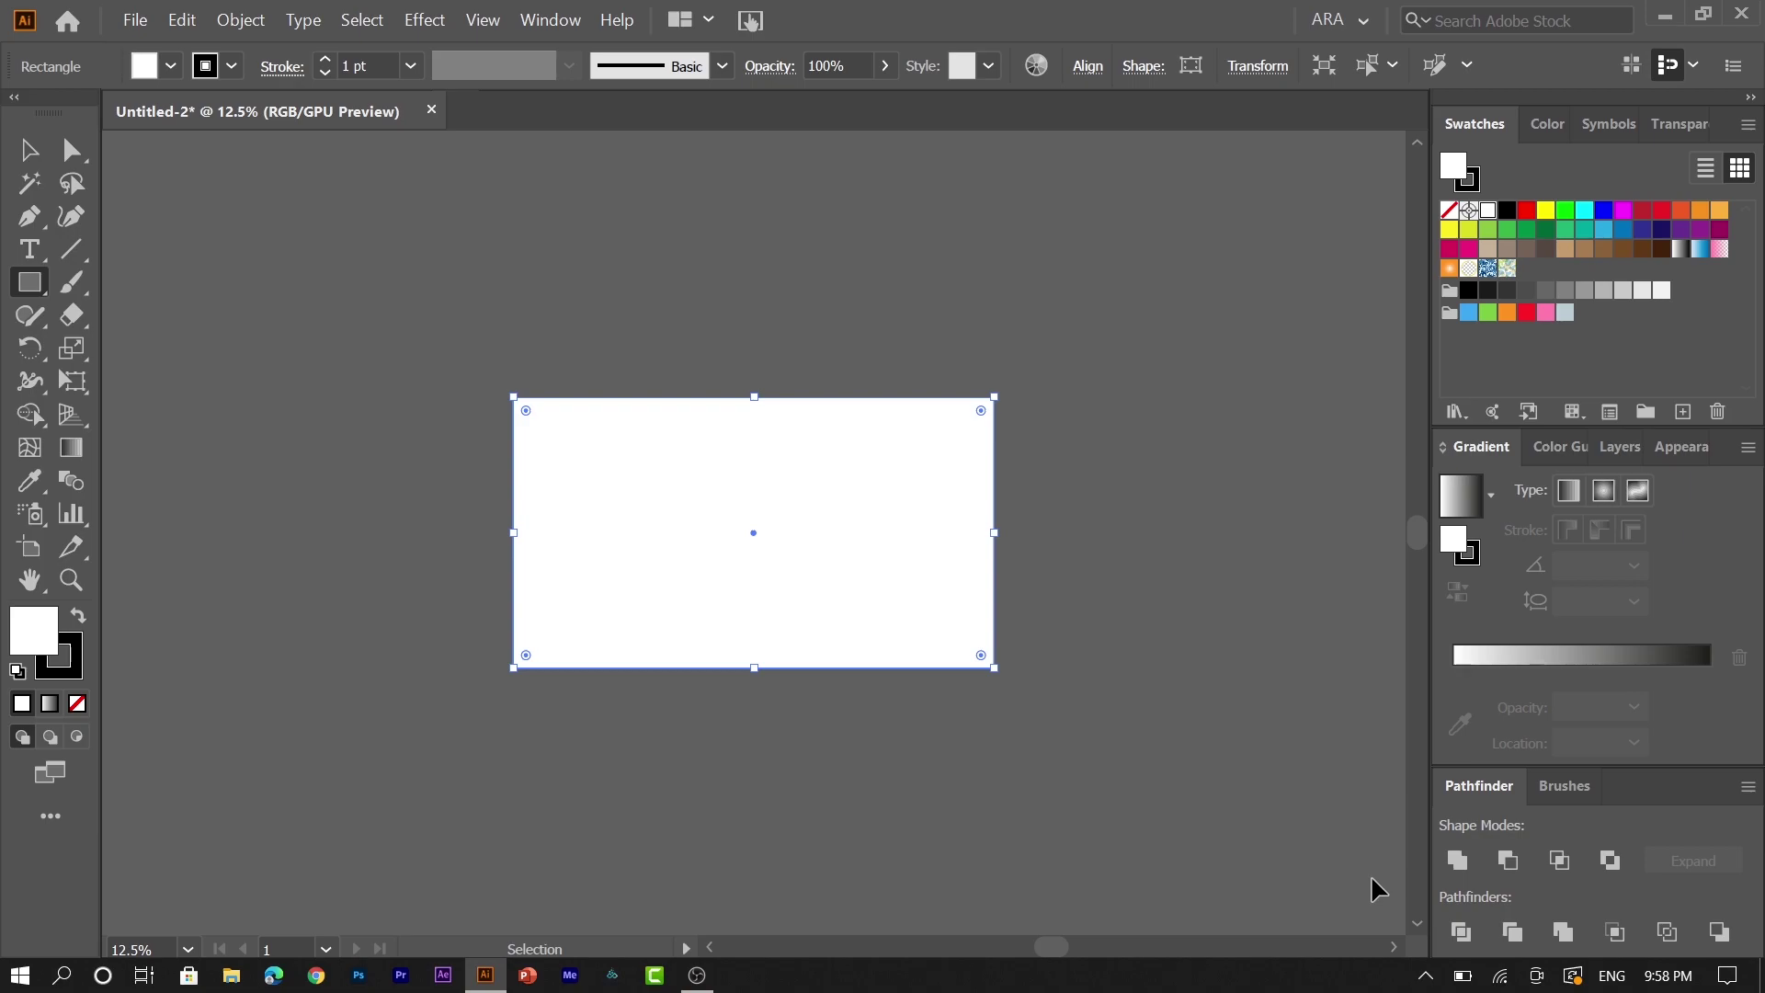
{"action": "left_click", "coordinate": [1394, 947]}
{"action": "left_click", "coordinate": [1395, 946]}
{"action": "left_click", "coordinate": [1395, 946]}
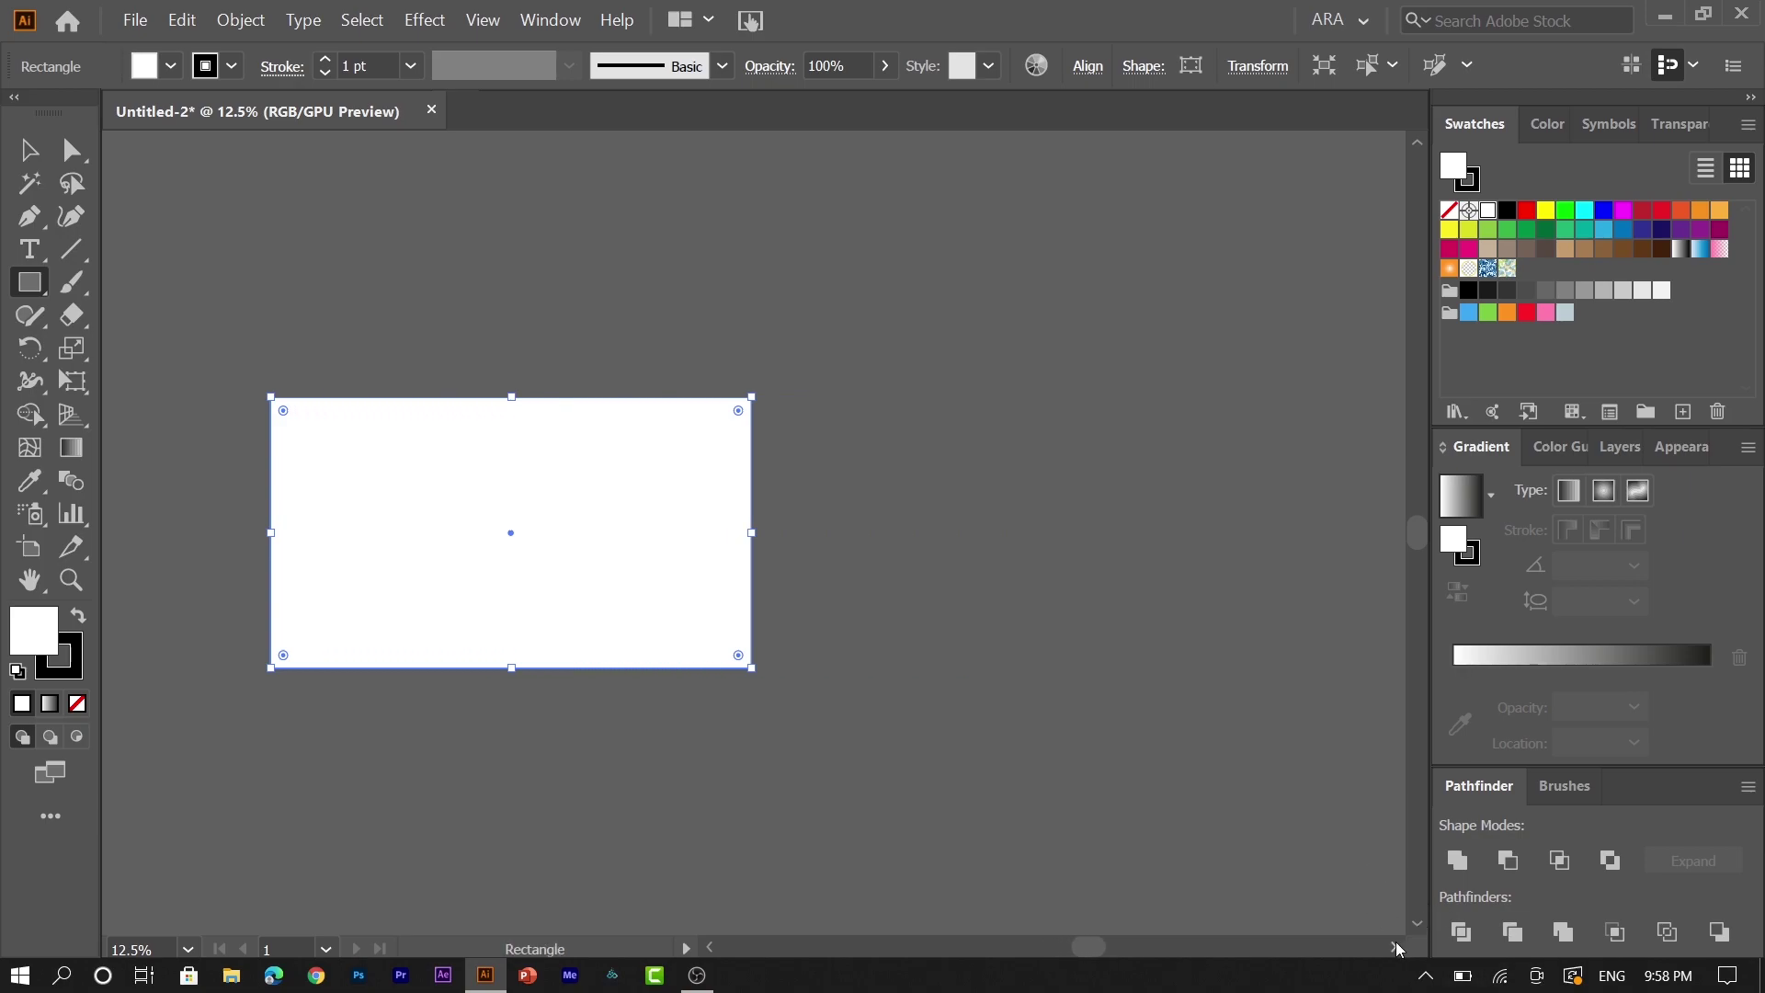
{"action": "left_click", "coordinate": [1395, 946]}
{"action": "left_click", "coordinate": [1395, 947]}
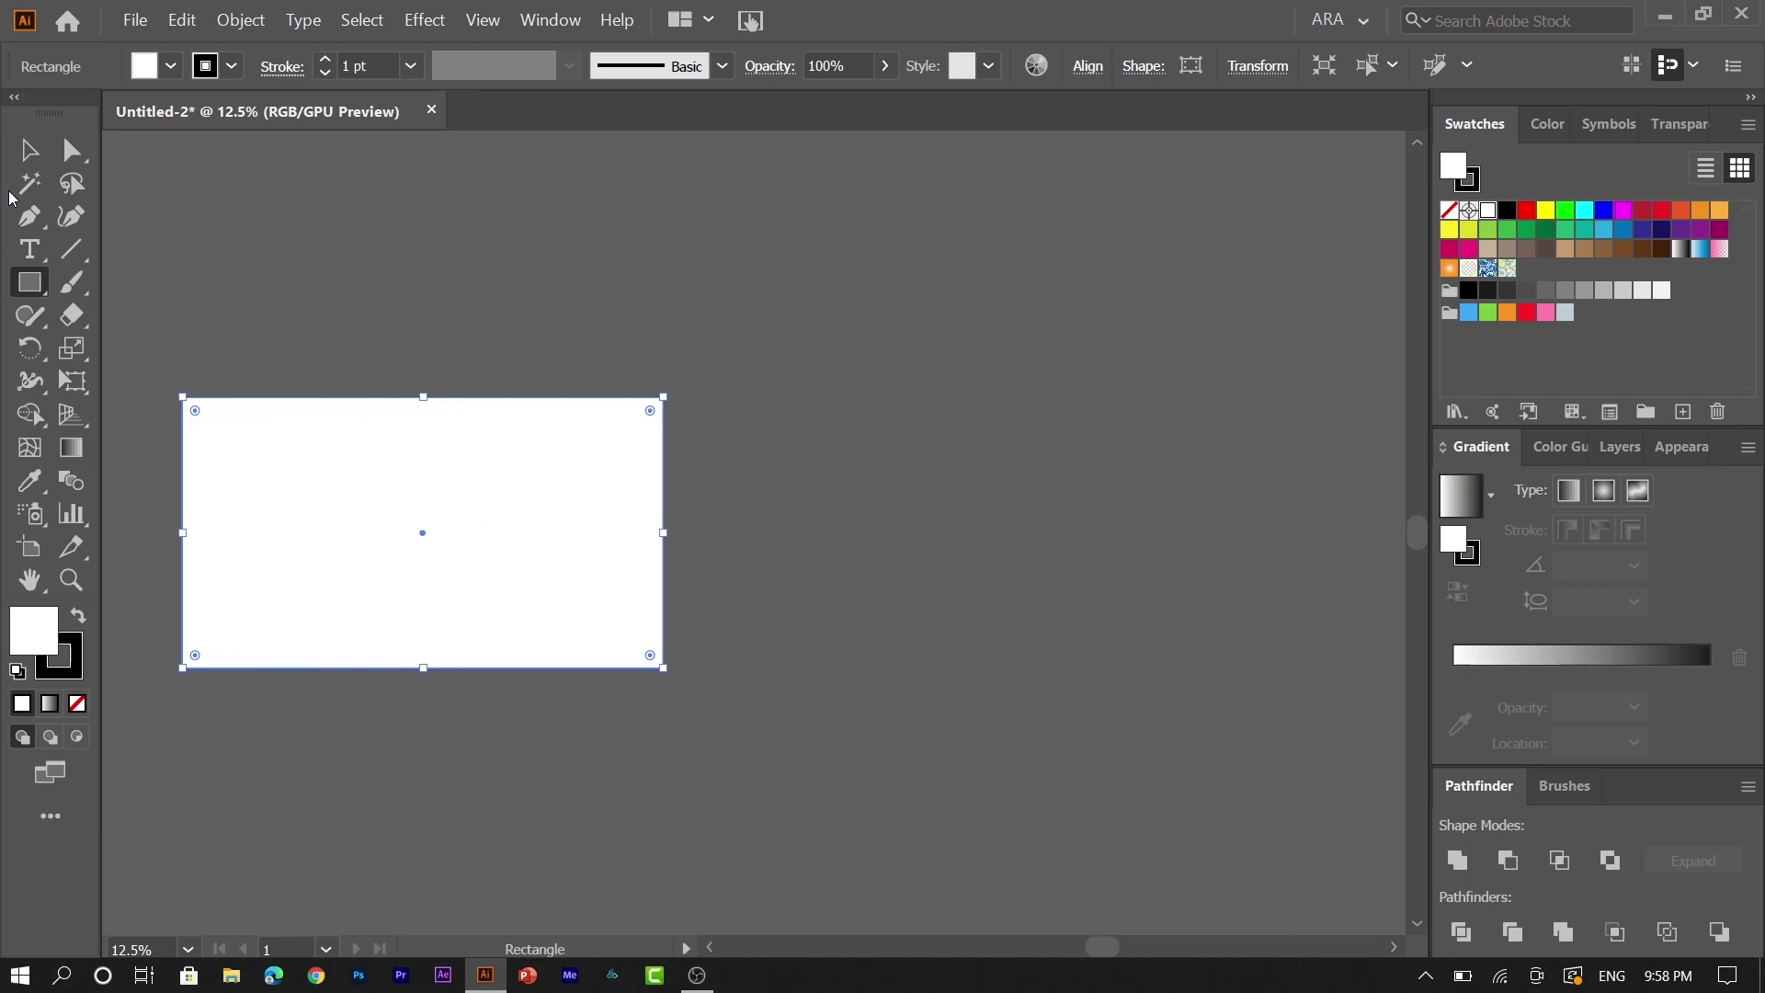
{"action": "left_click", "coordinate": [28, 150]}
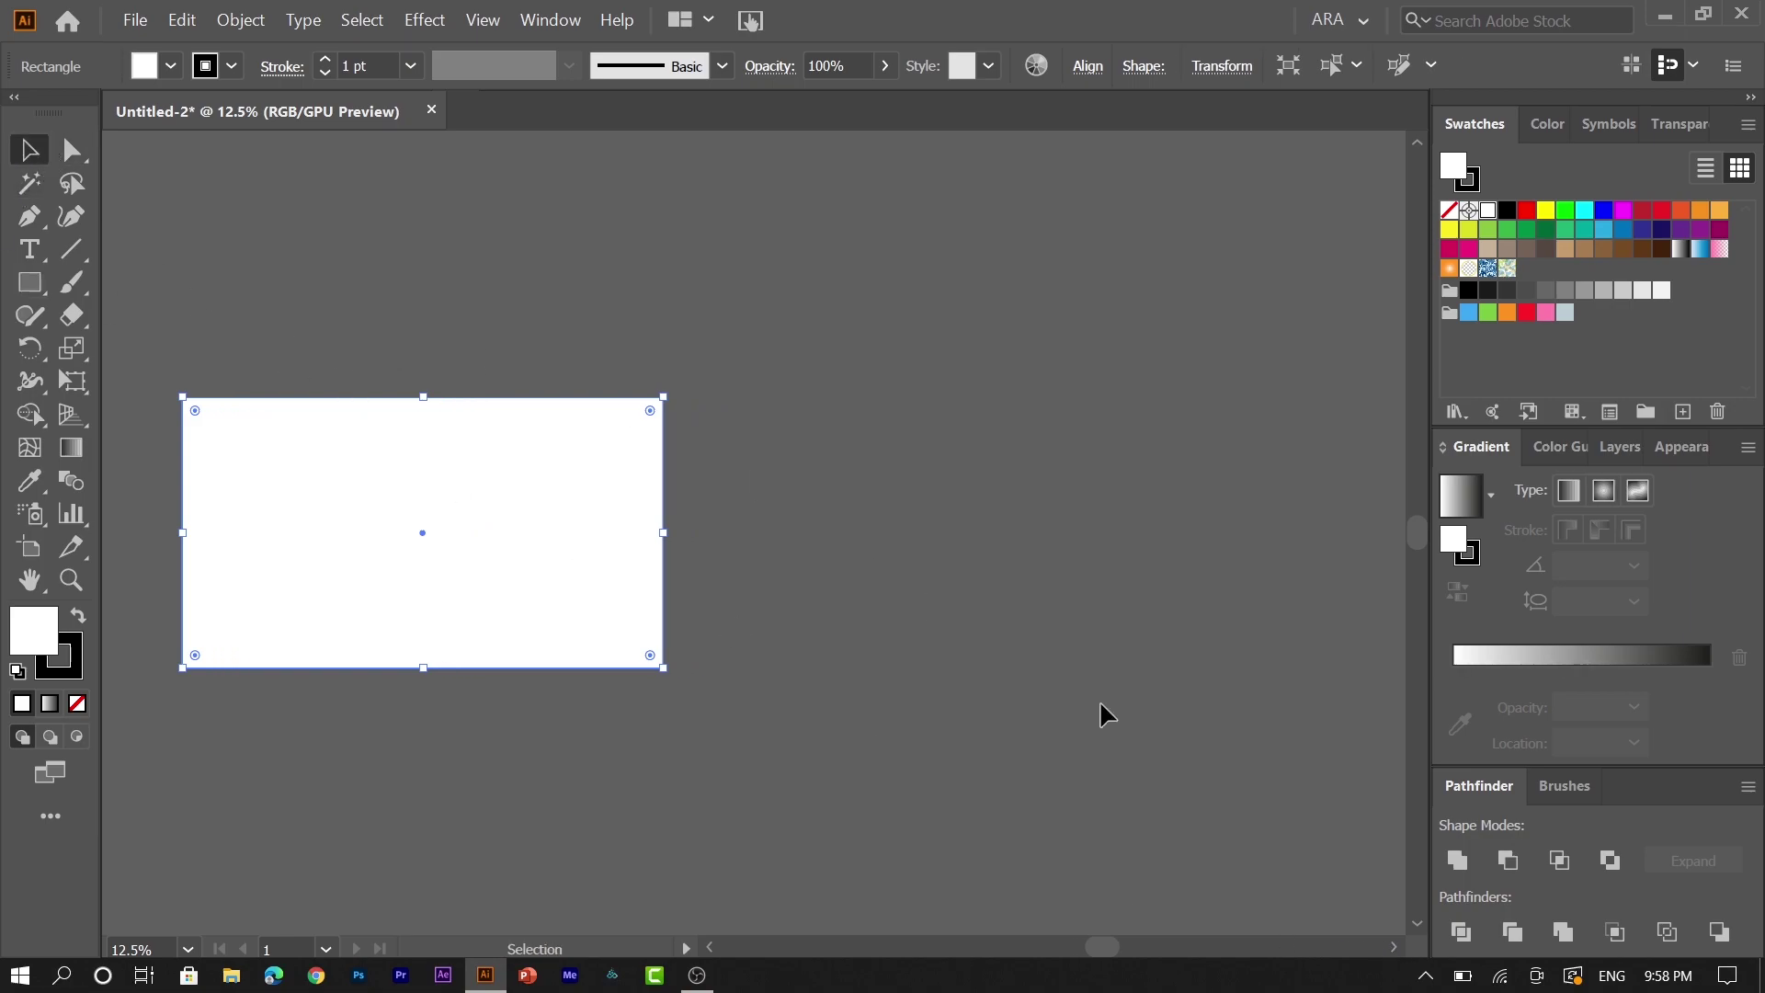
{"action": "left_click", "coordinate": [1417, 924]}
{"action": "left_click", "coordinate": [1417, 924]}
{"action": "left_click", "coordinate": [1417, 924]}
{"action": "left_click", "coordinate": [1417, 924]}
{"action": "left_click", "coordinate": [1417, 923]}
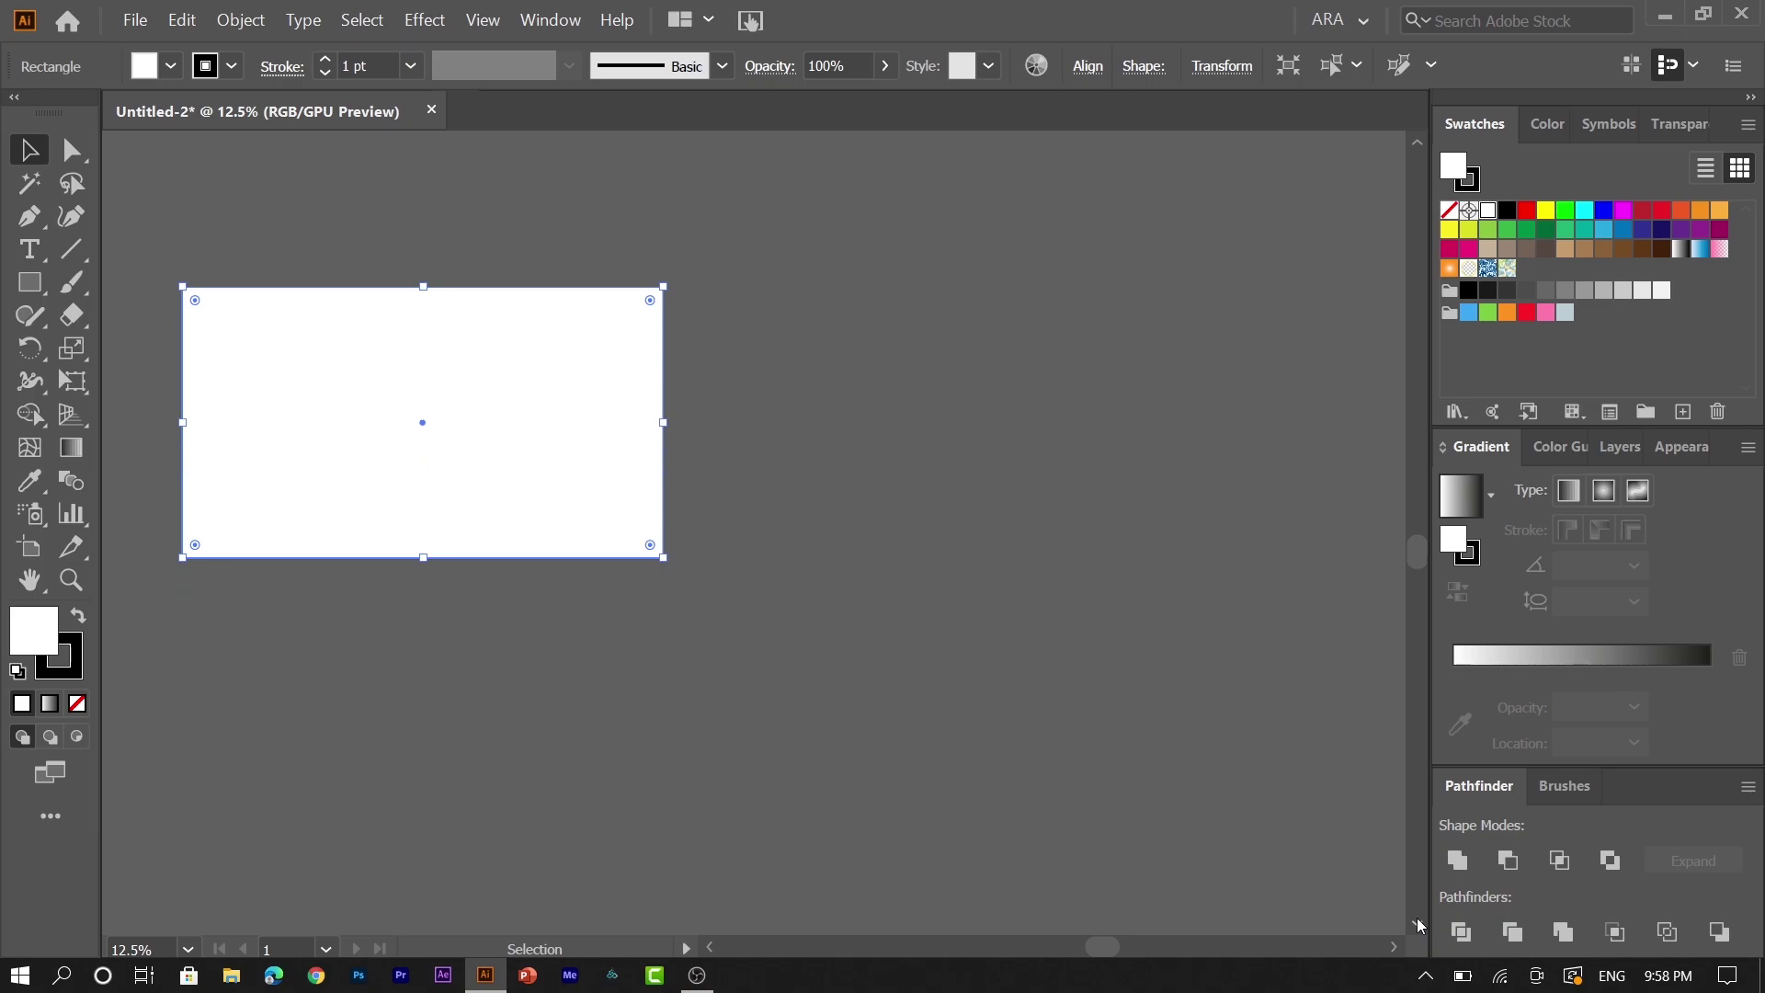
{"action": "left_click", "coordinate": [1416, 924]}
{"action": "left_click", "coordinate": [1416, 924]}
{"action": "left_click", "coordinate": [1416, 924]}
- Fill the white rectangle with the white-to-black linear gradient and remove its stroke
{"action": "key", "text": "ctrl+="}
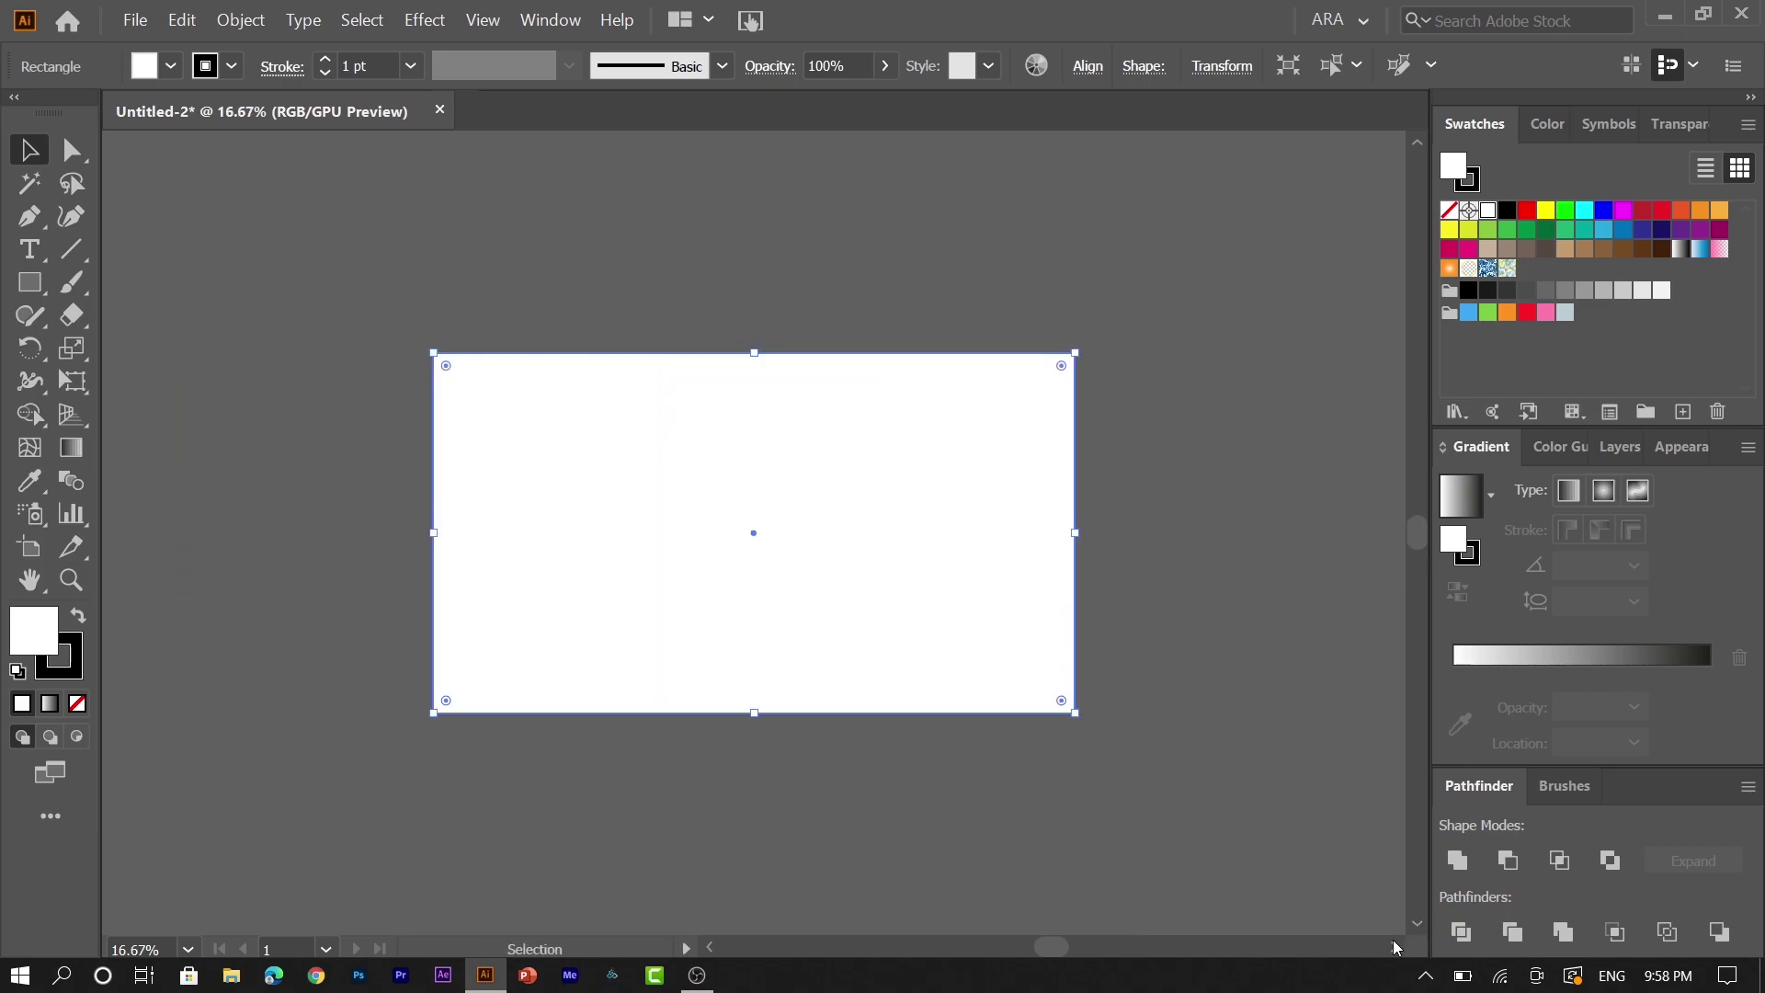
{"action": "left_click", "coordinate": [1394, 946]}
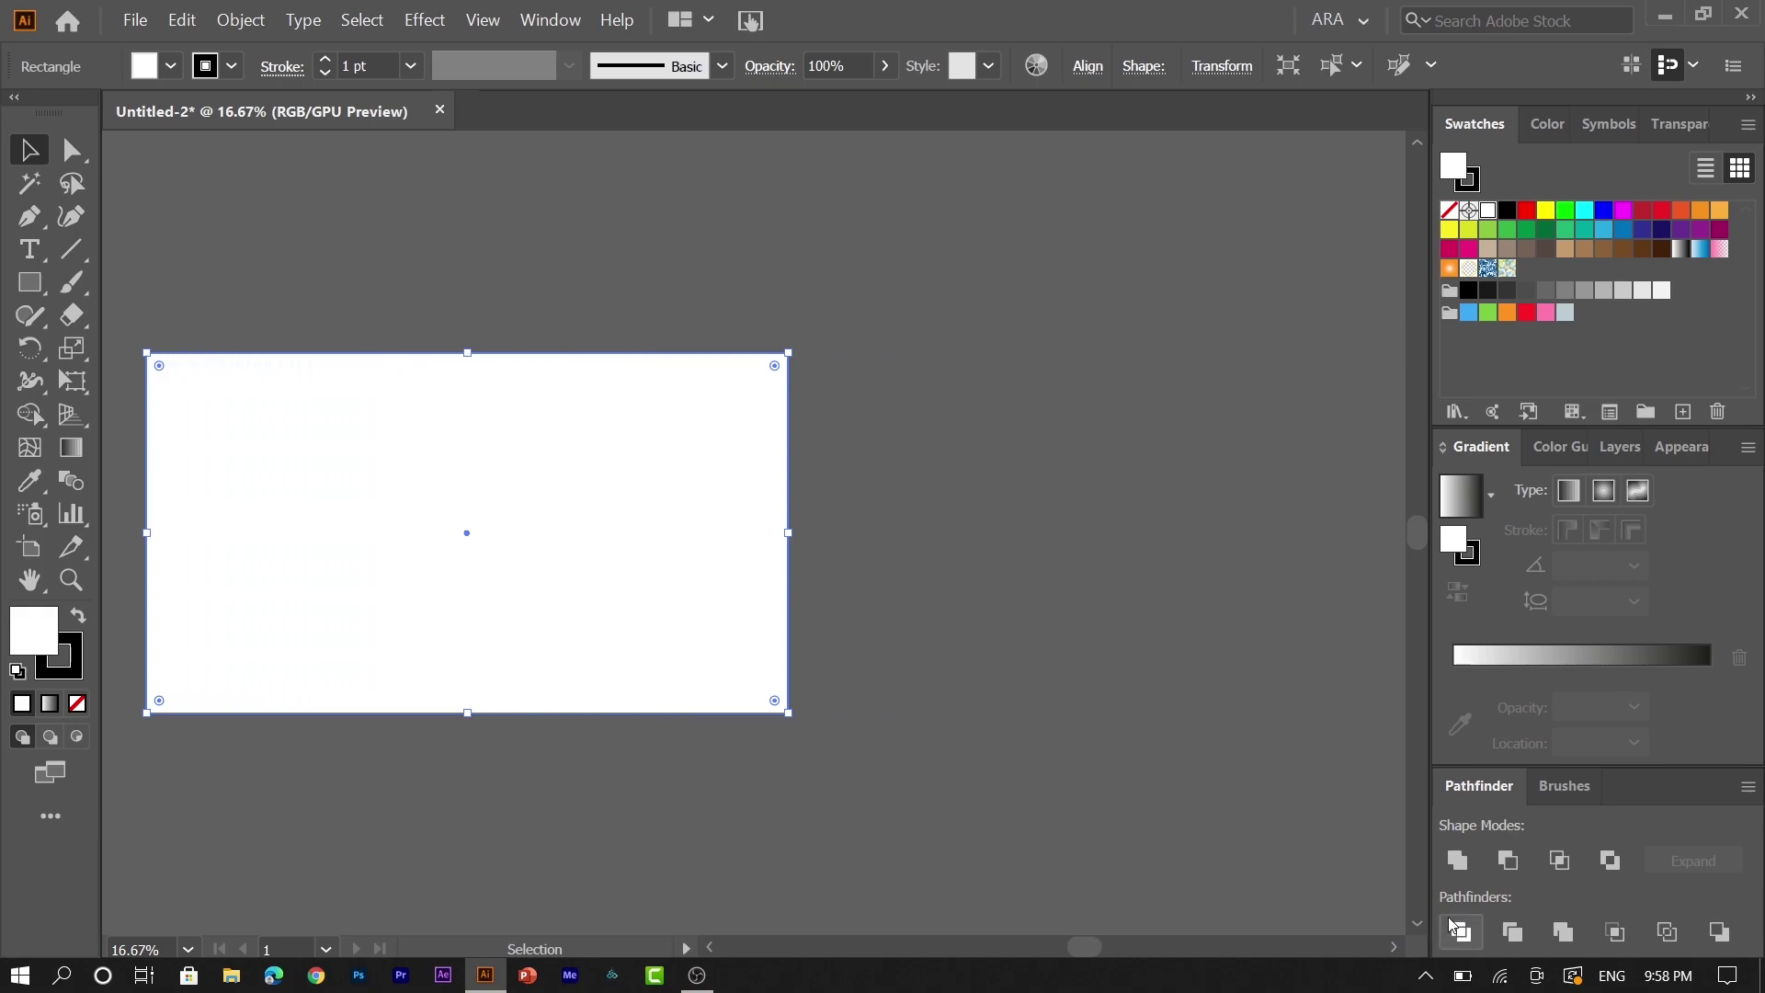
{"action": "left_click", "coordinate": [1417, 924]}
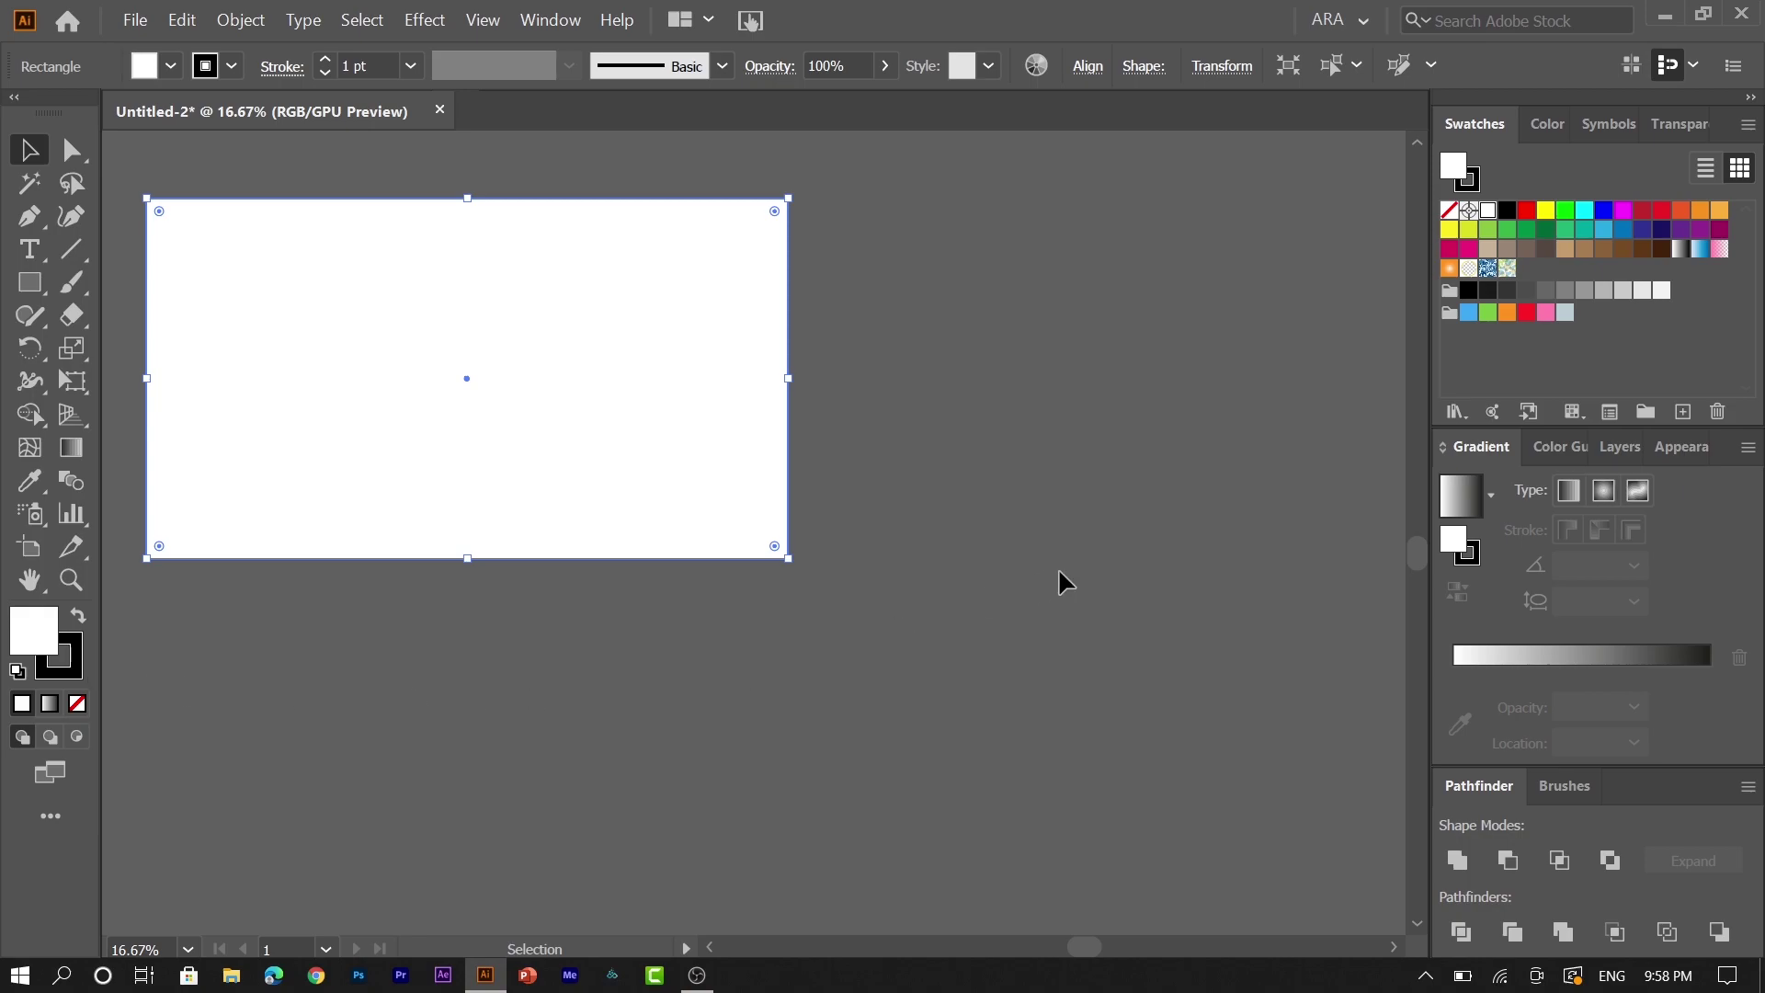
{"action": "left_click", "coordinate": [1456, 509]}
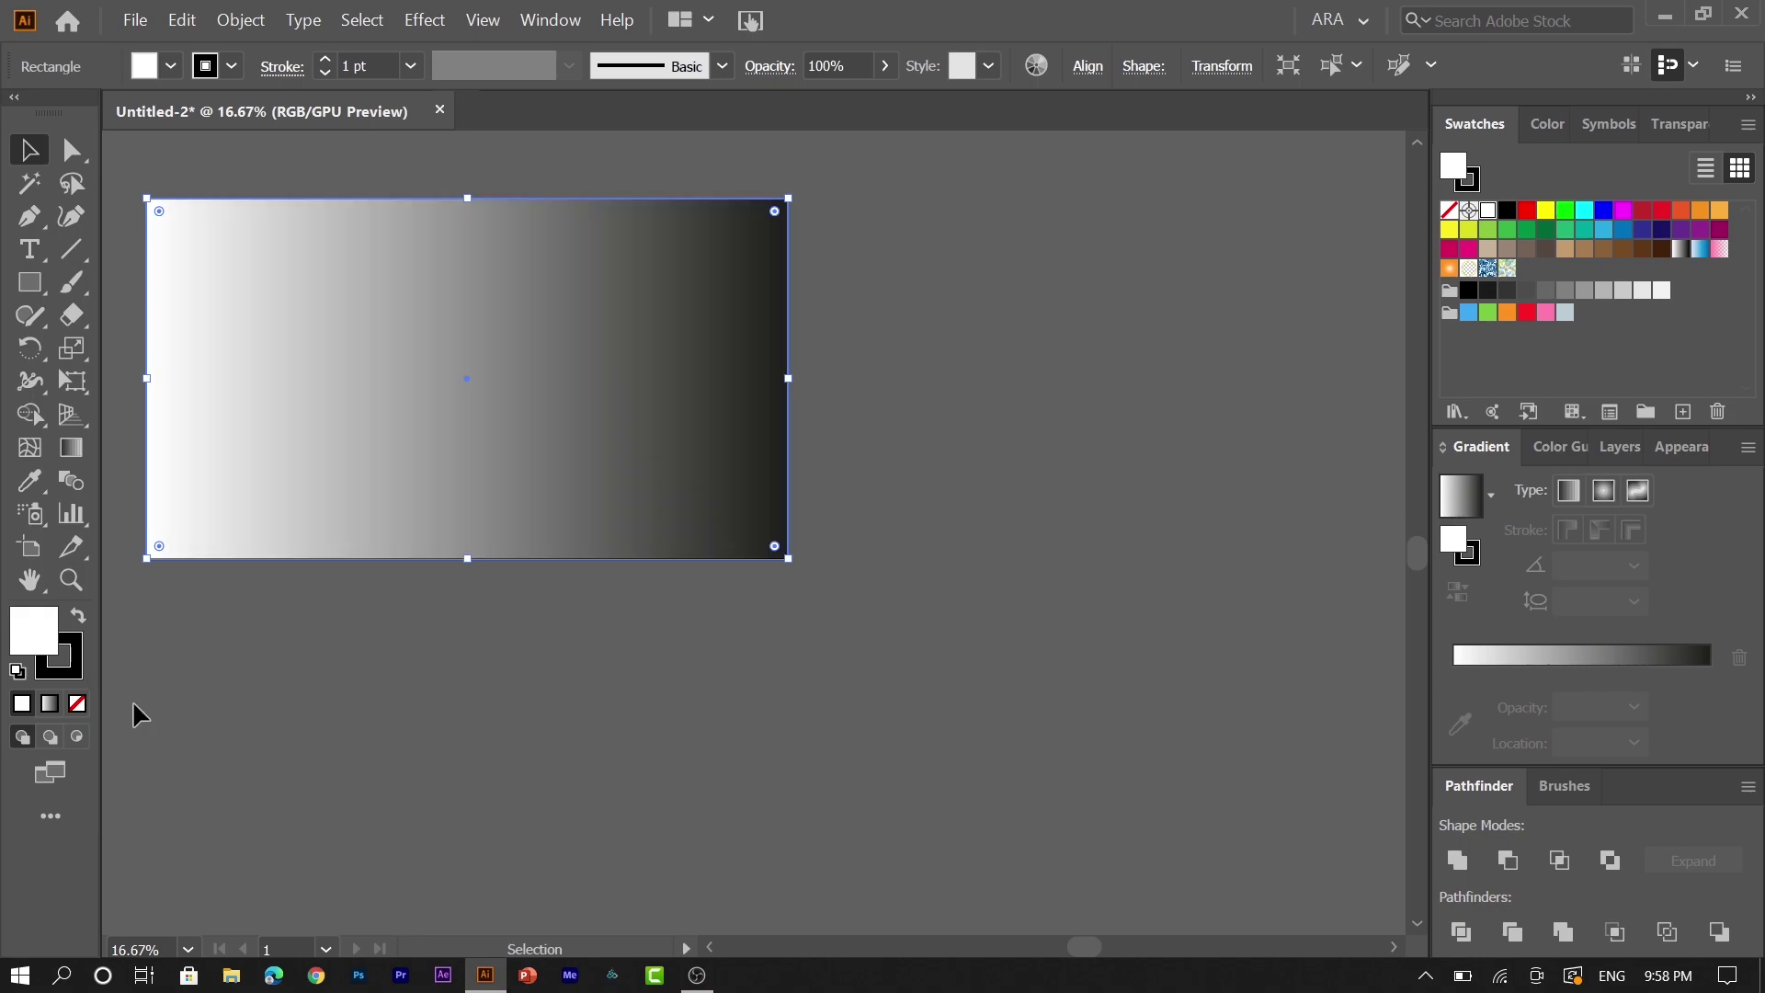
{"action": "left_click", "coordinate": [77, 663]}
{"action": "left_click", "coordinate": [78, 704]}
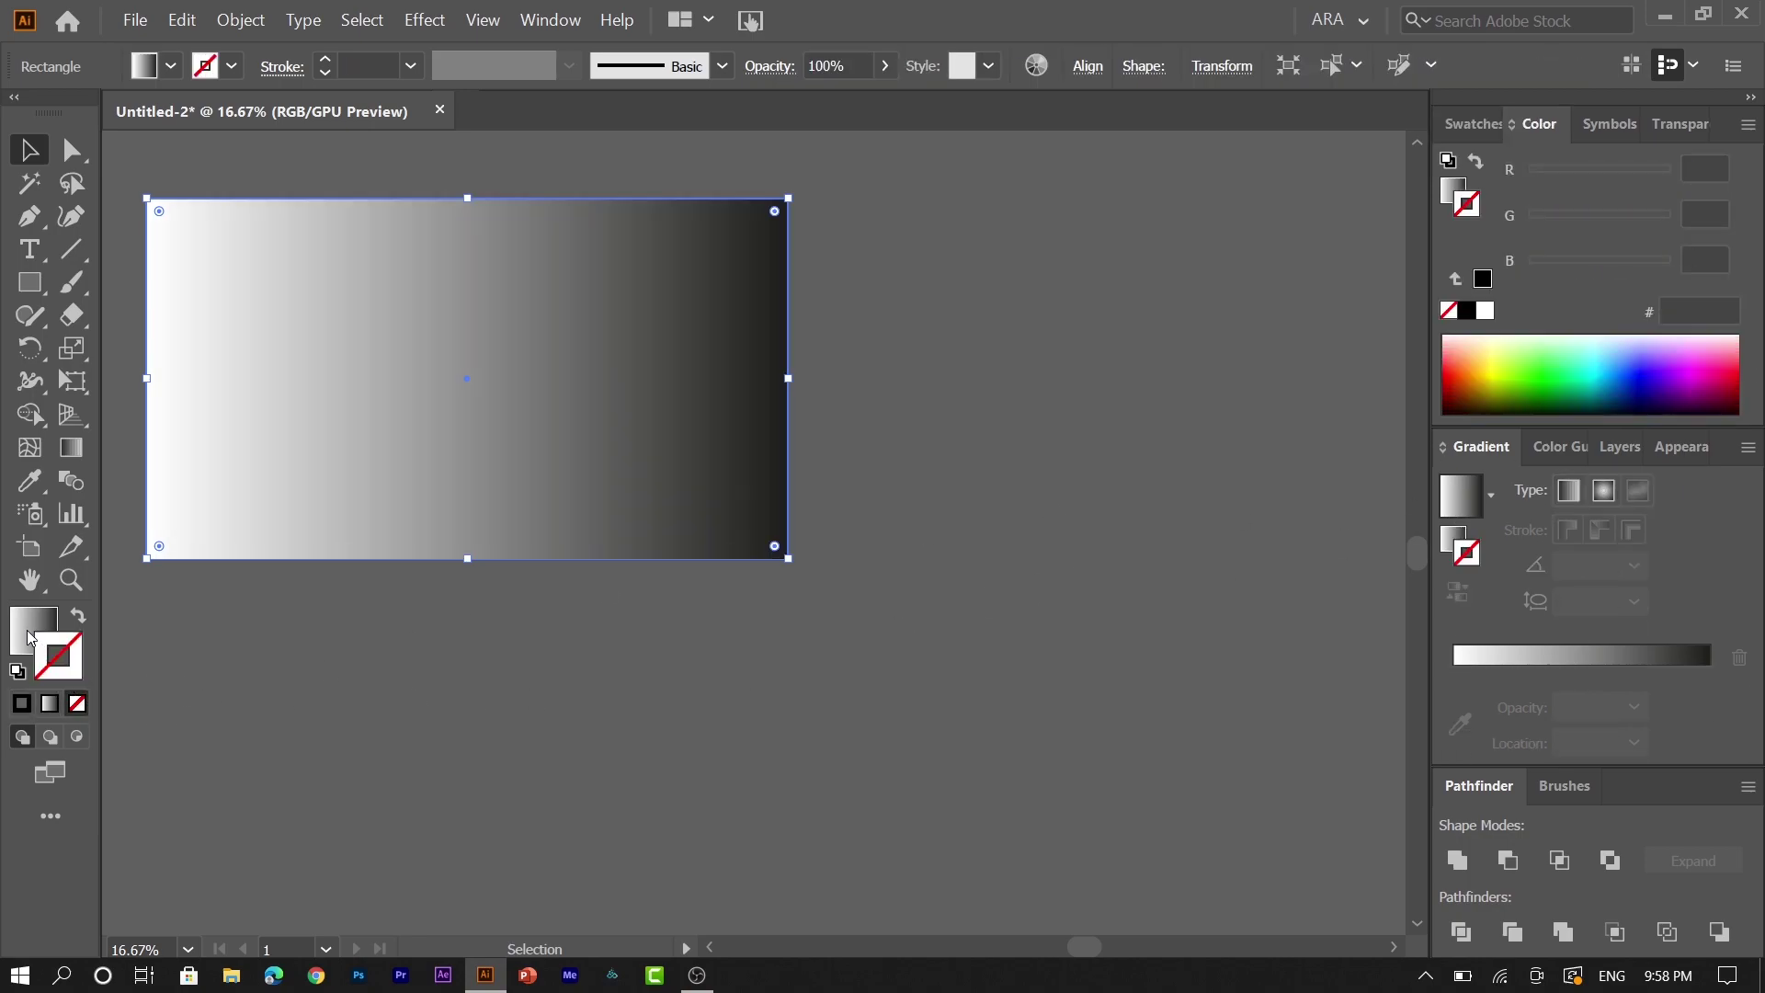
{"action": "left_click", "coordinate": [30, 637]}
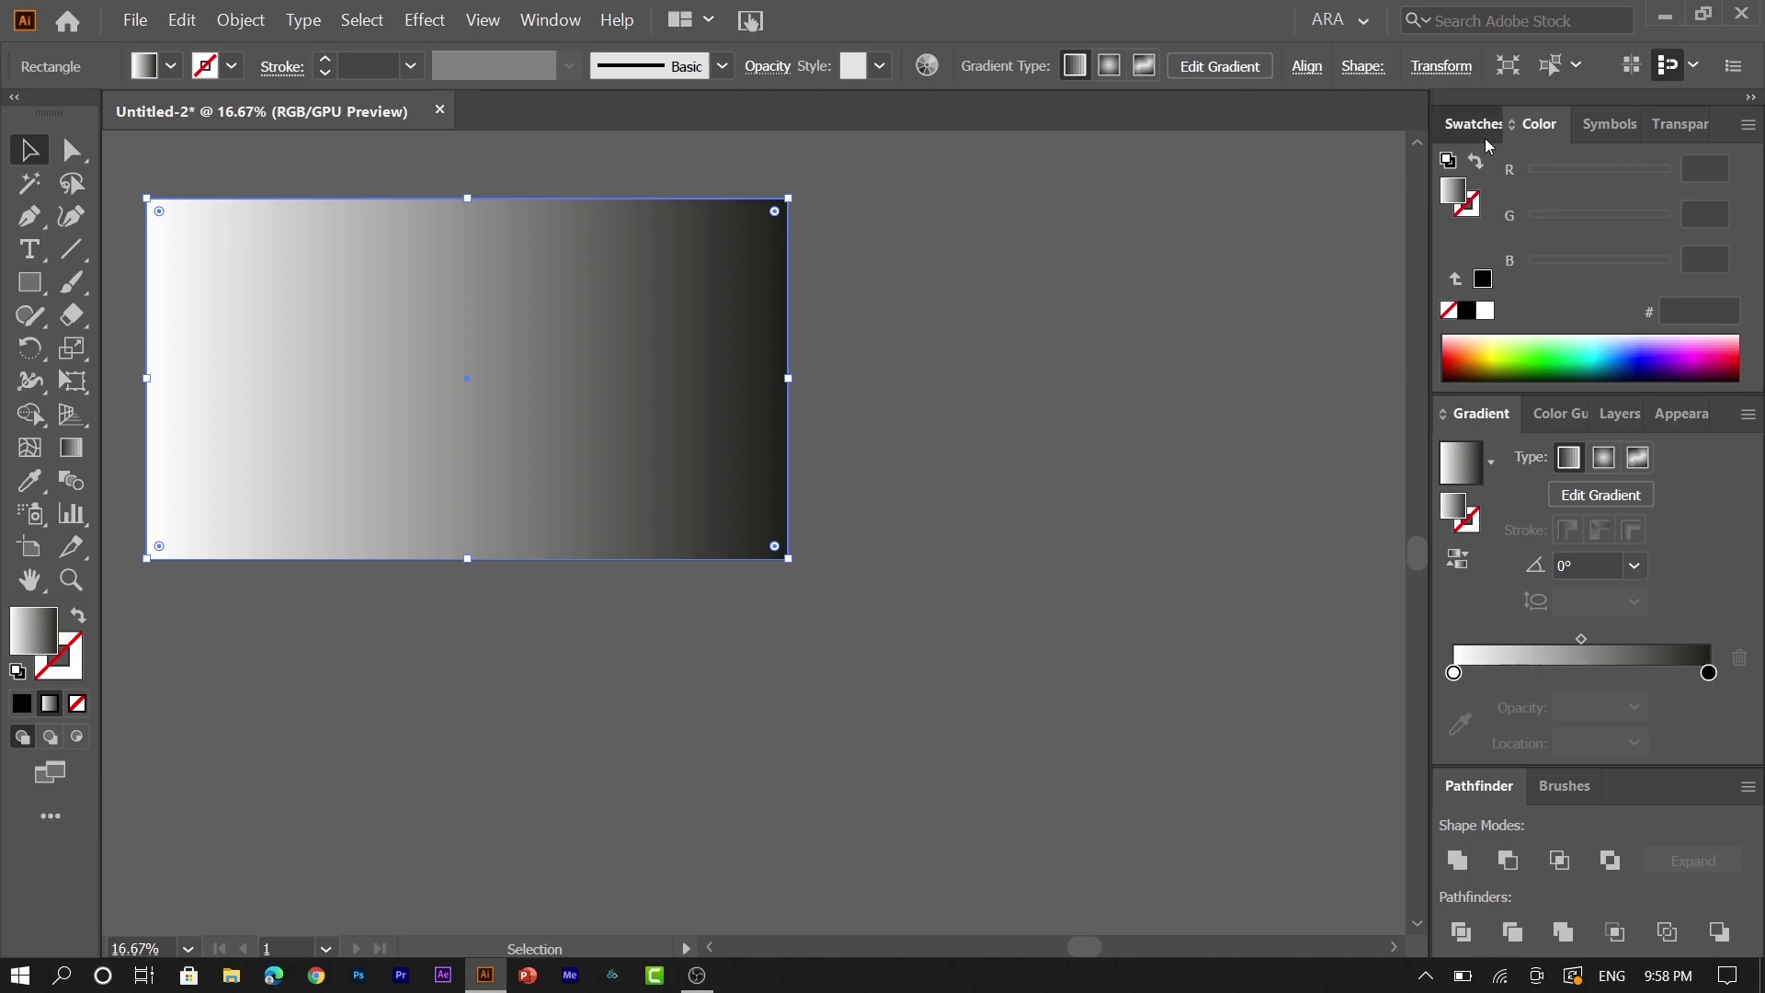
- Recolor the gradient's start stop with the magenta-pink swatch and its end stop with the purple swatch
{"action": "left_click", "coordinate": [1474, 124]}
{"action": "left_click", "coordinate": [1468, 250]}
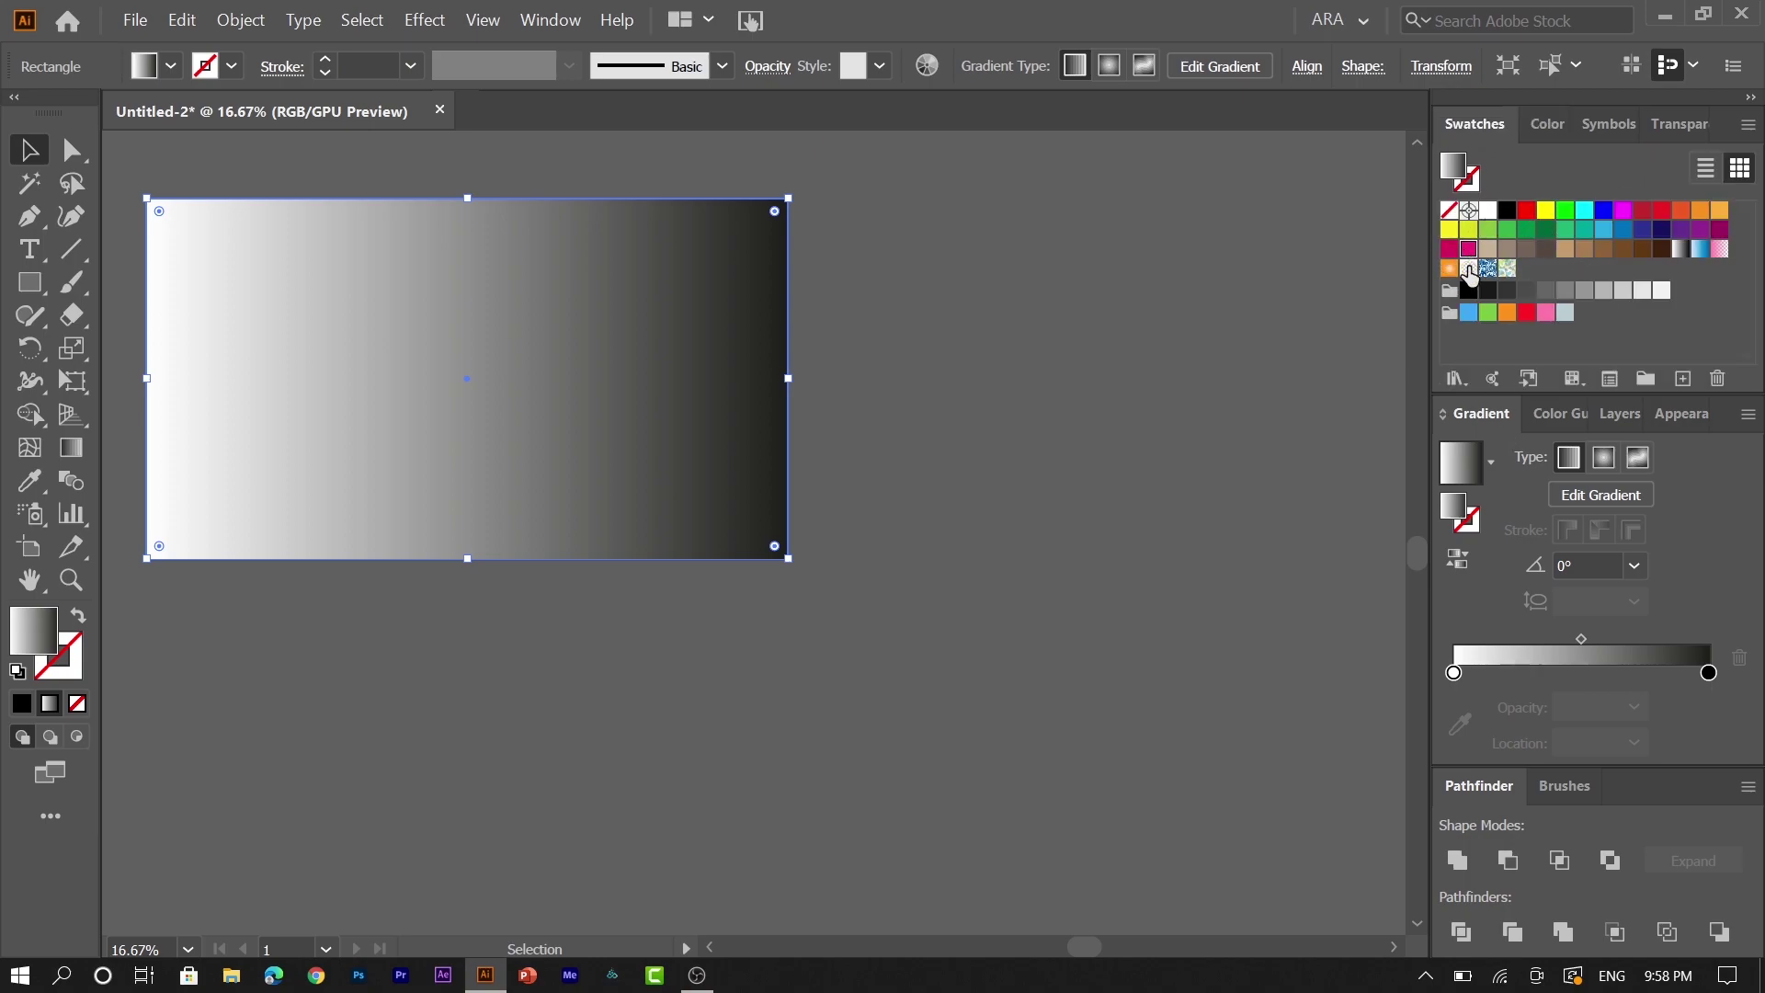
{"action": "left_click_drag", "start_coordinate": [1454, 676], "coordinate": [1454, 674]}
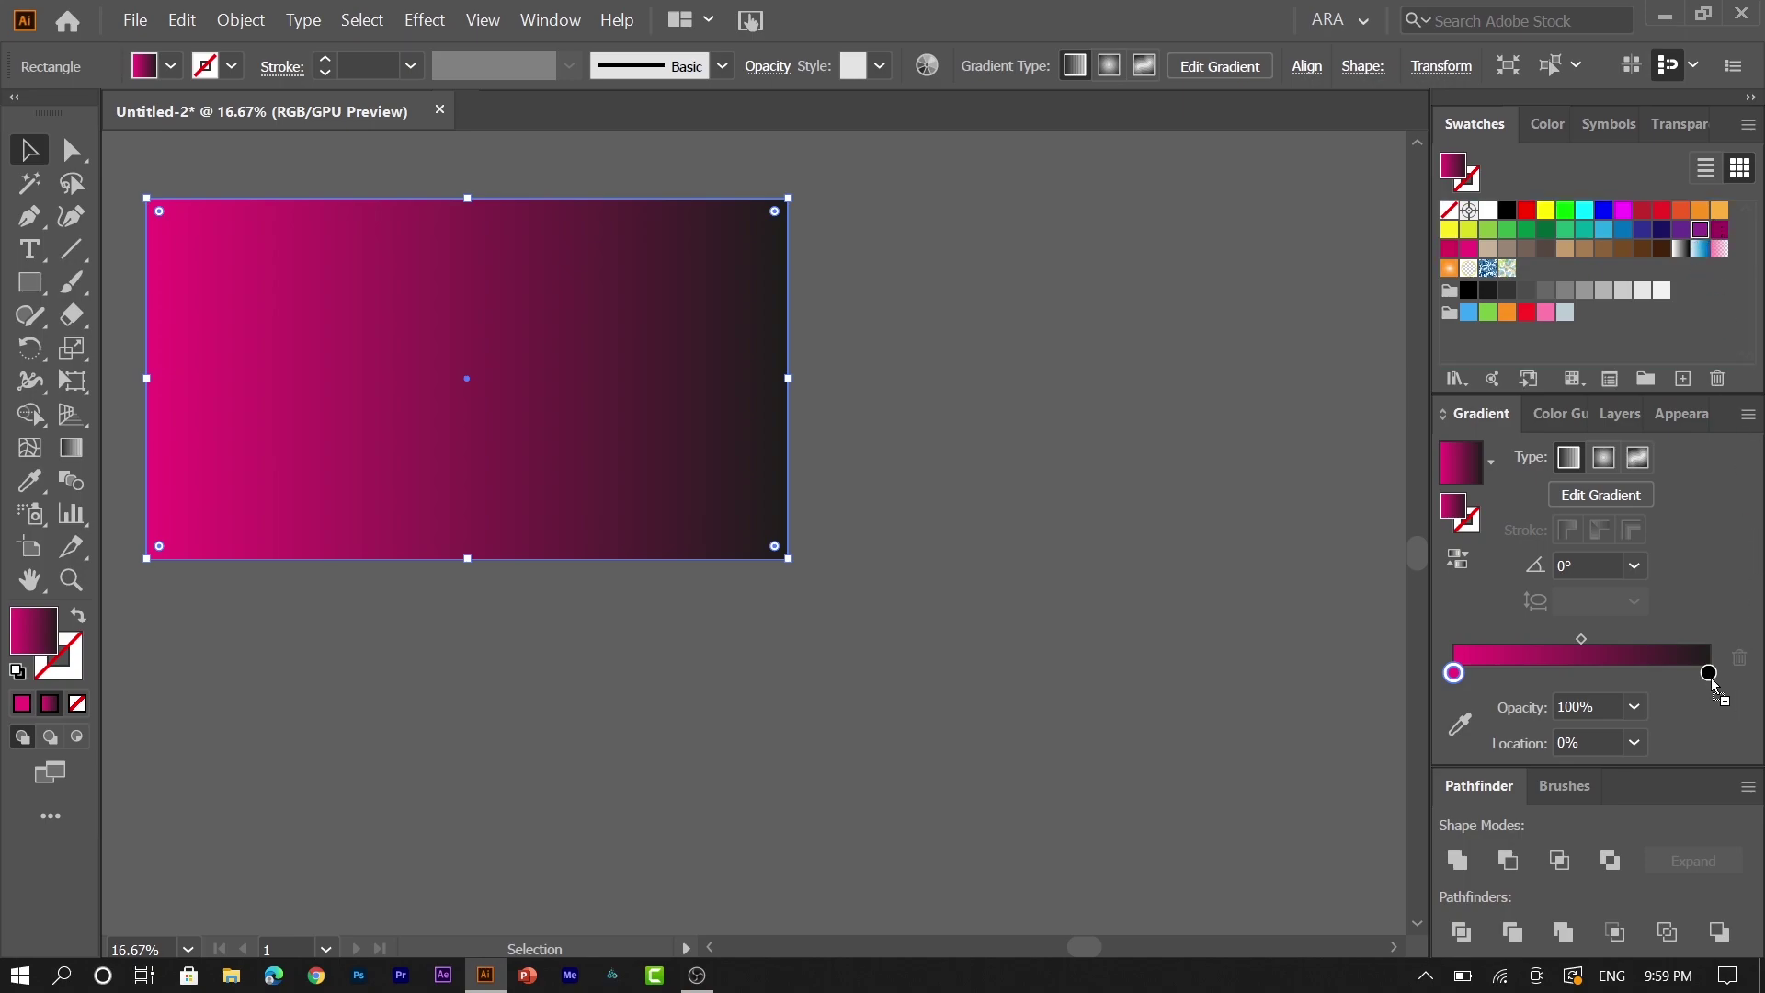
{"action": "left_click_drag", "start_coordinate": [1715, 687], "coordinate": [1709, 676]}
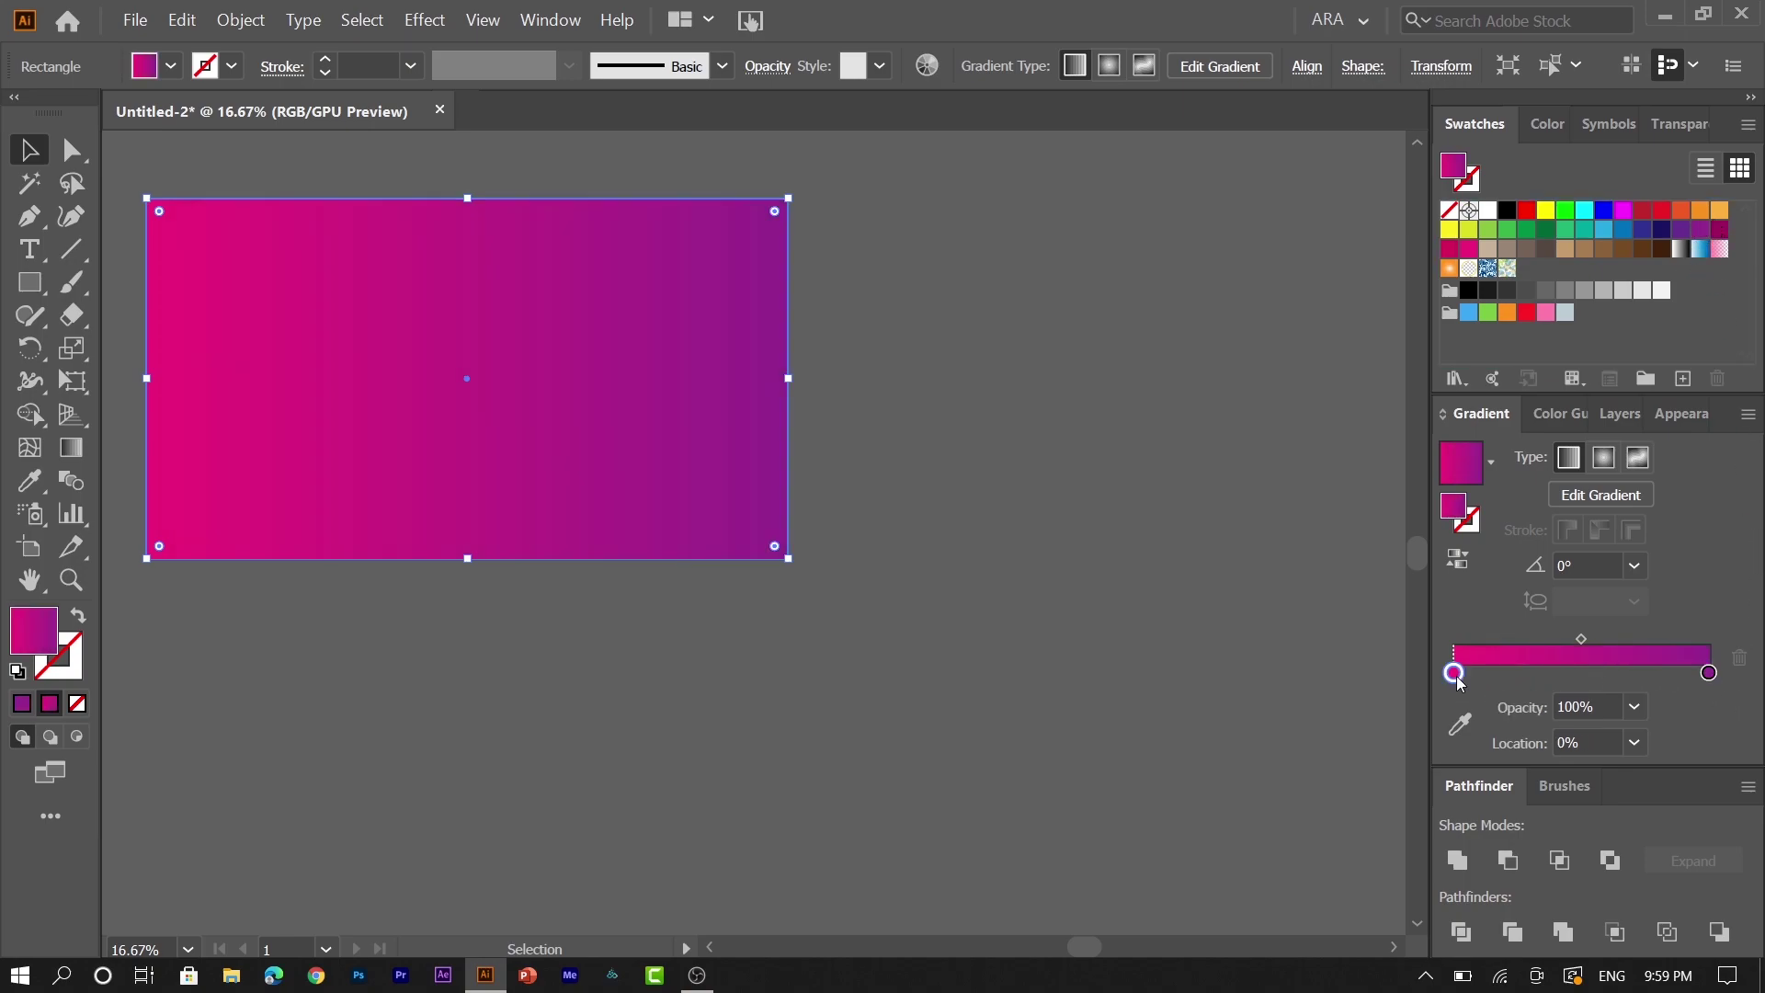
- Set the opacity of both the pink and the purple gradient stops to 70%
{"action": "left_click", "coordinate": [1606, 706]}
{"action": "type", "text": "70"}
{"action": "key", "text": "Return"}
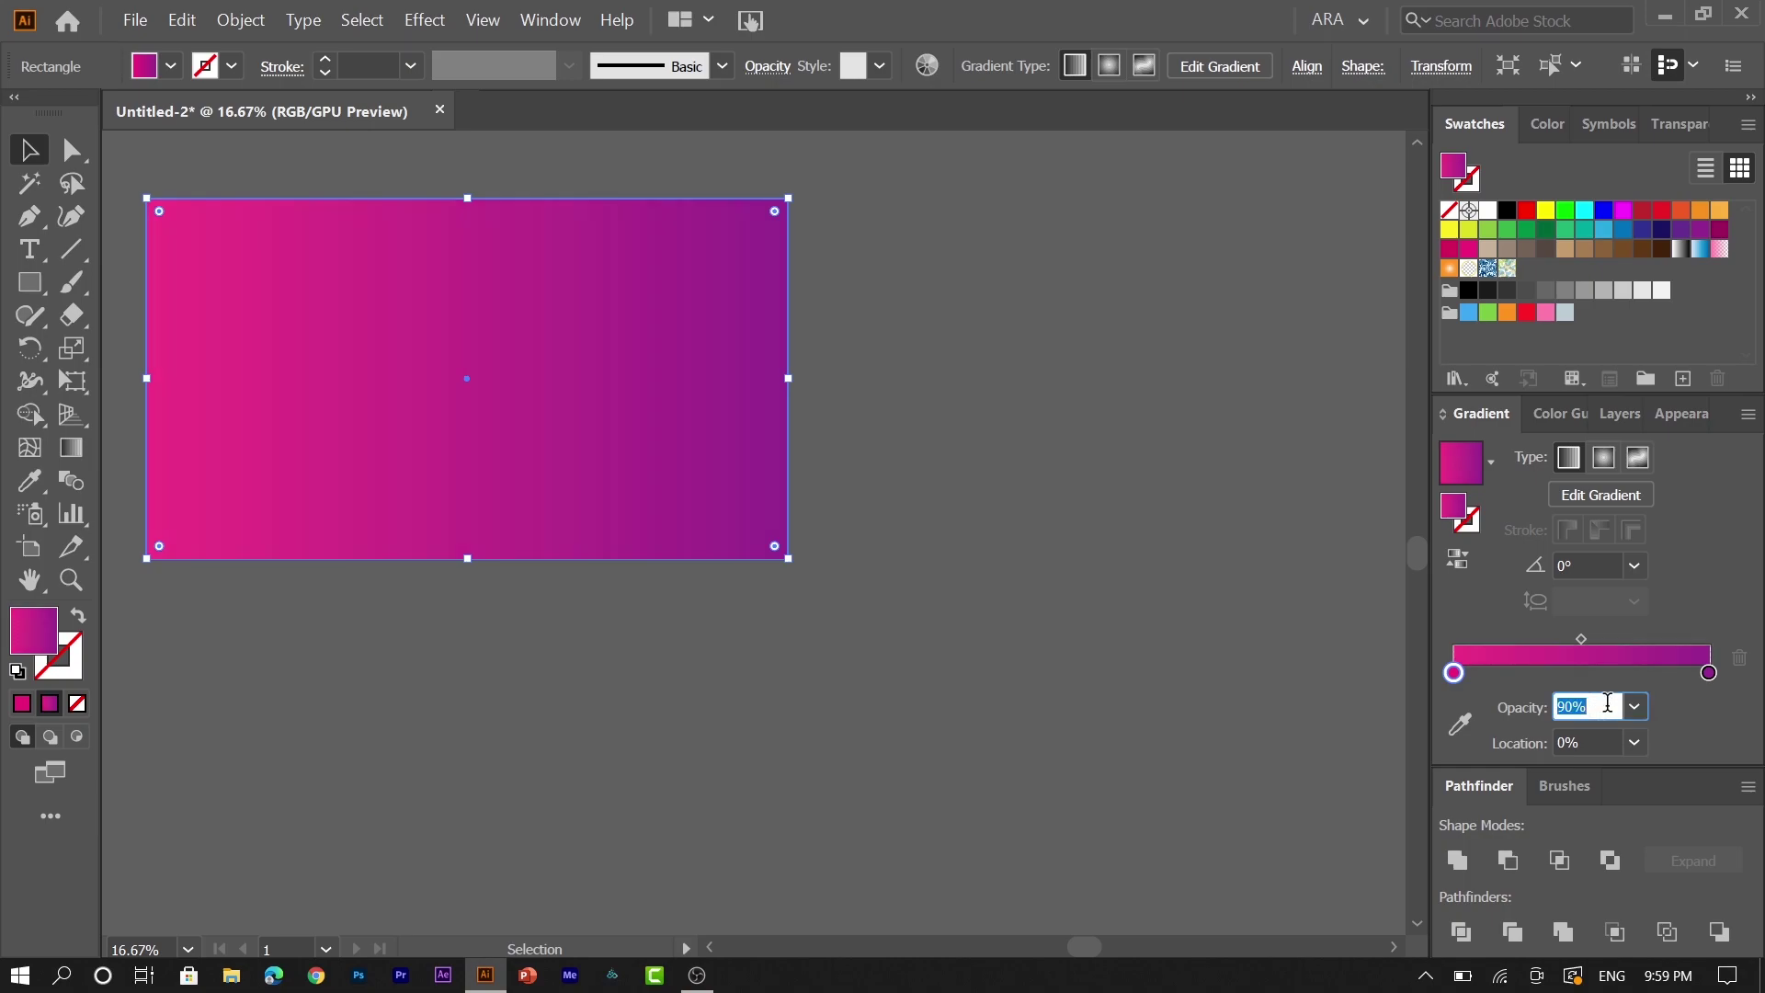
{"action": "left_click", "coordinate": [1709, 674]}
{"action": "left_click", "coordinate": [1602, 705]}
{"action": "type", "text": "70"}
{"action": "key", "text": "Return"}
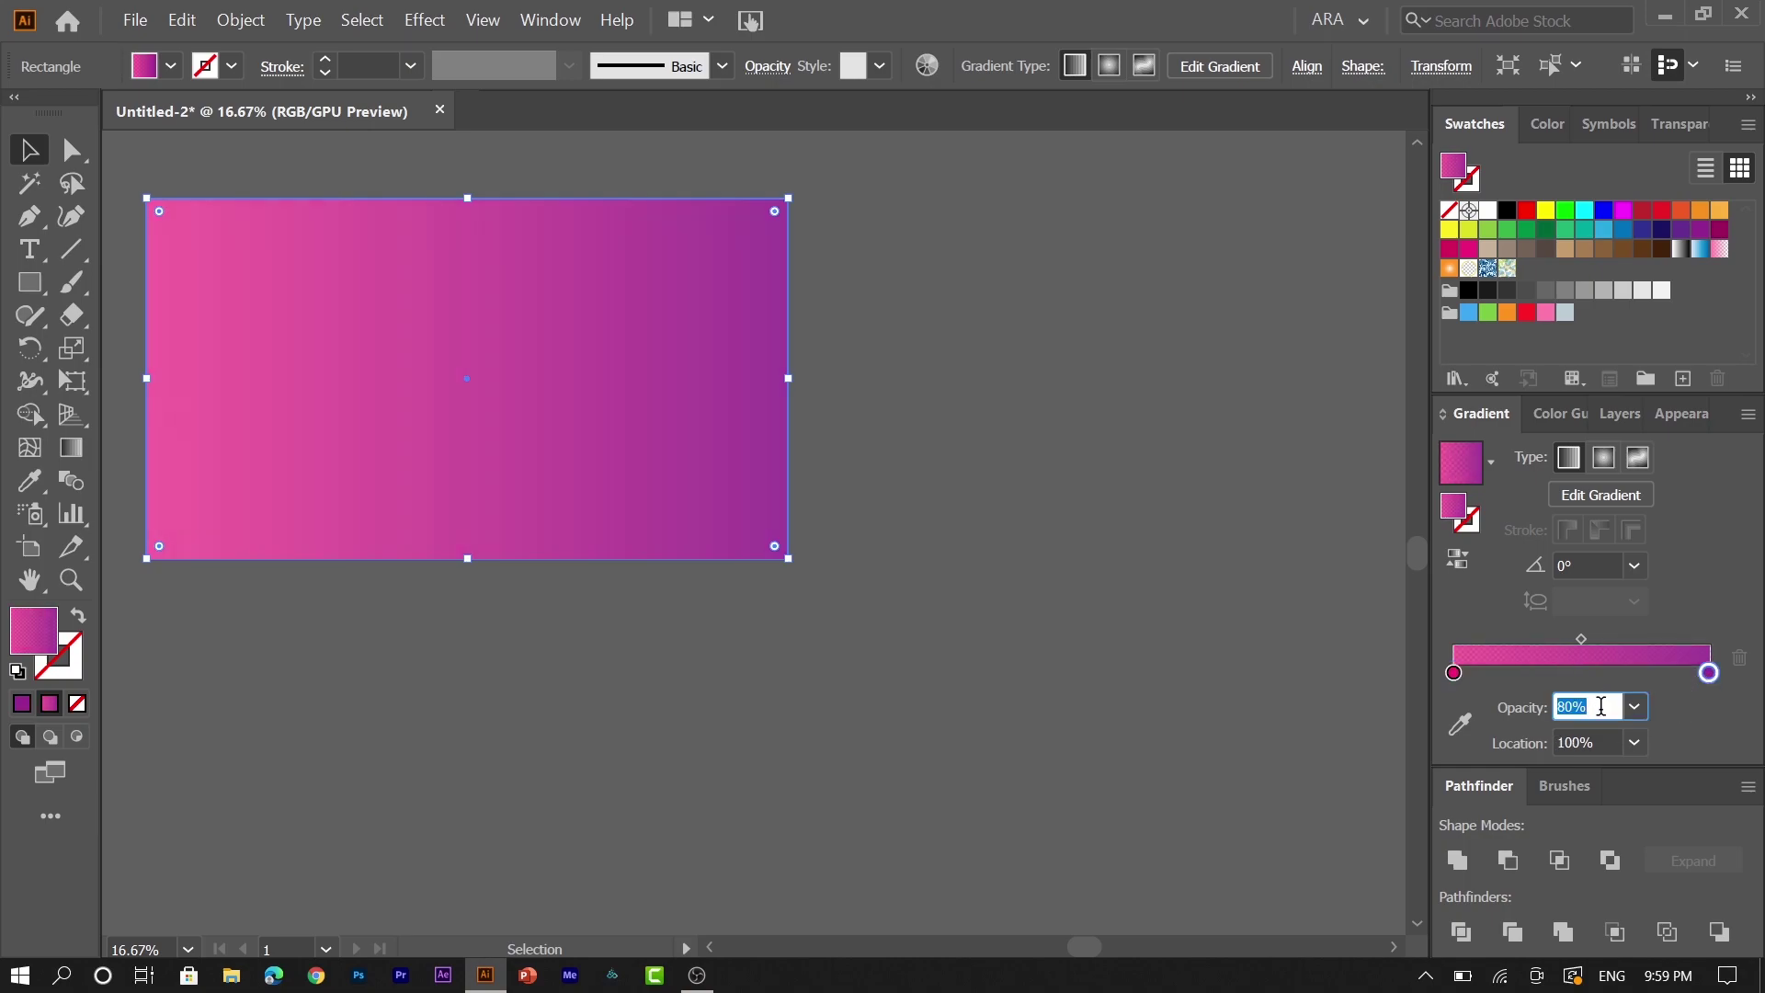
- Try a gradient angle of -90° on the rectangle, and settle on 90°
{"action": "left_click", "coordinate": [1635, 565]}
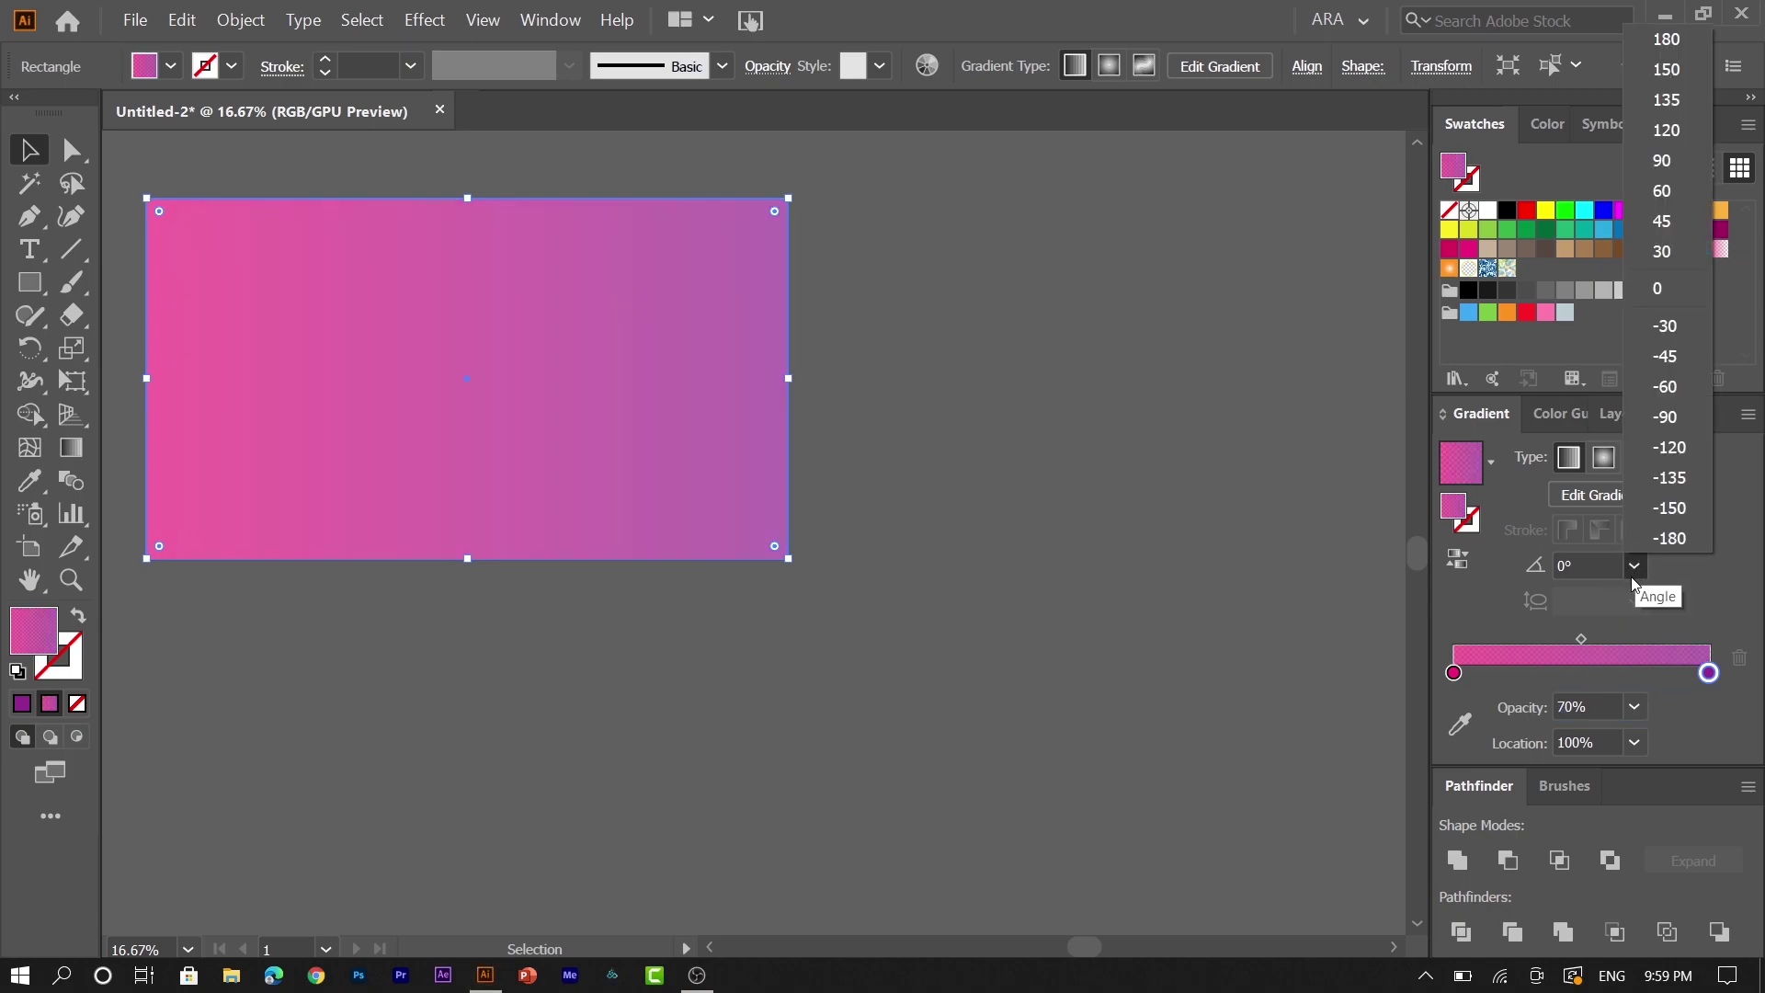
{"action": "left_click", "coordinate": [1665, 417]}
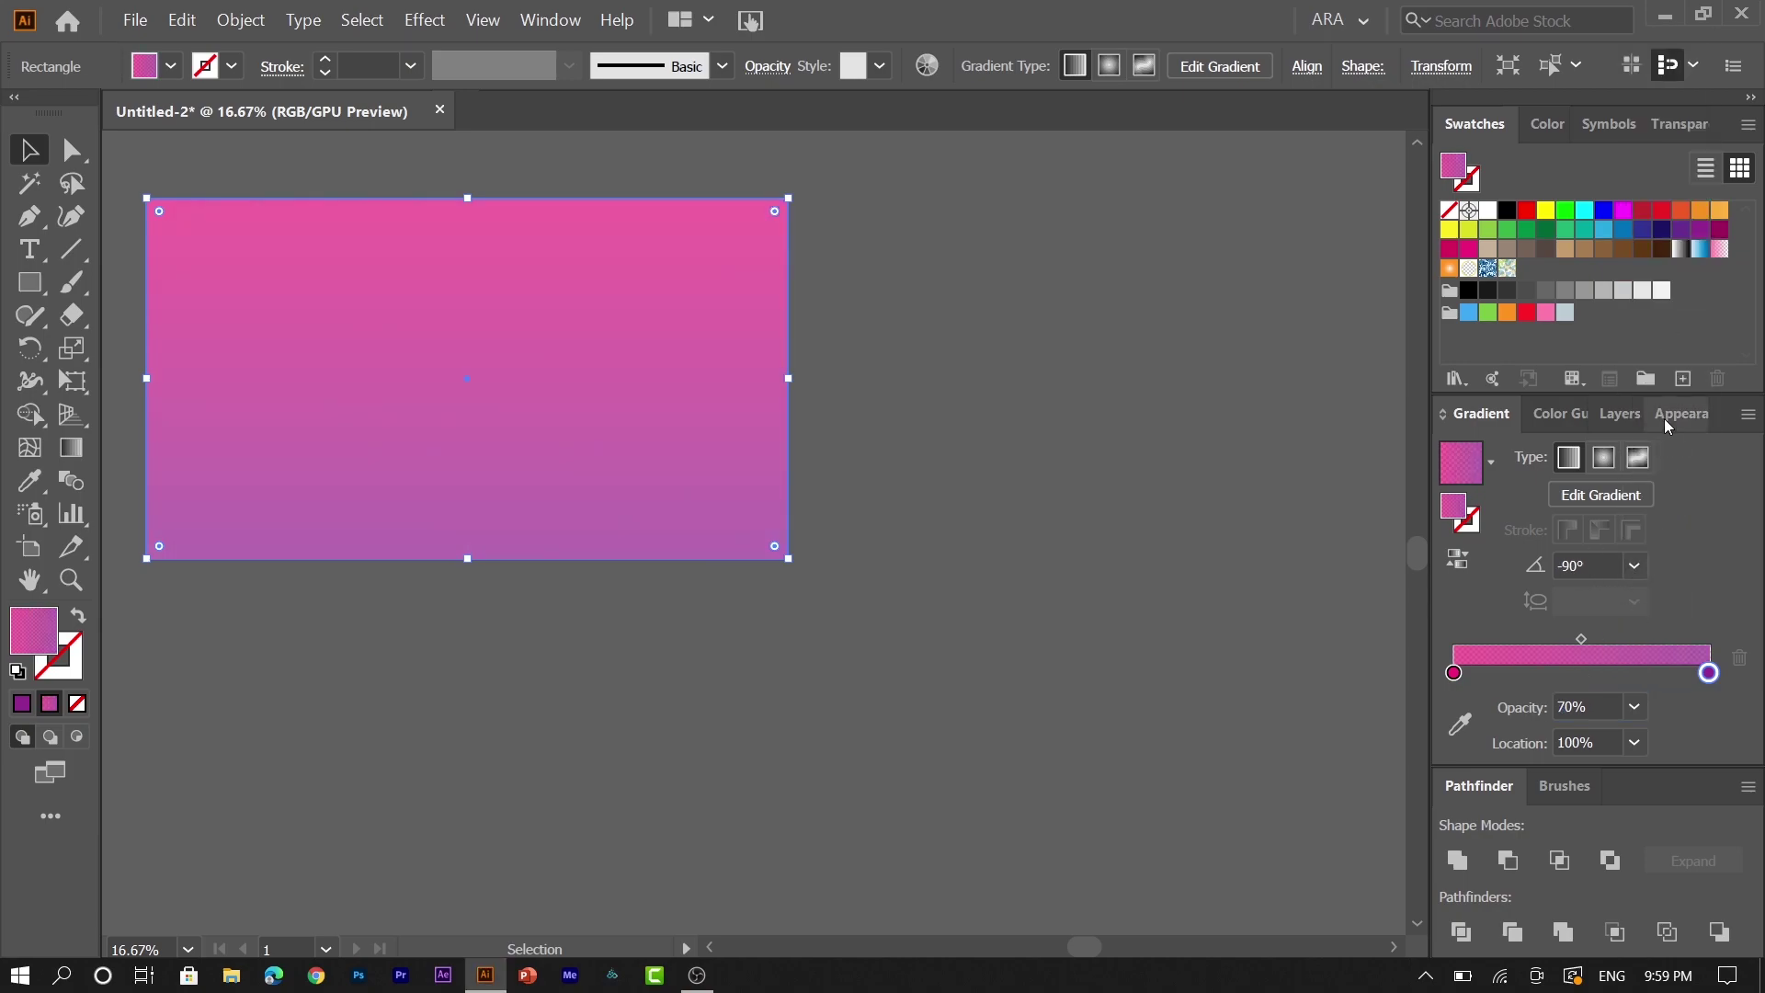
{"action": "left_click", "coordinate": [1635, 565]}
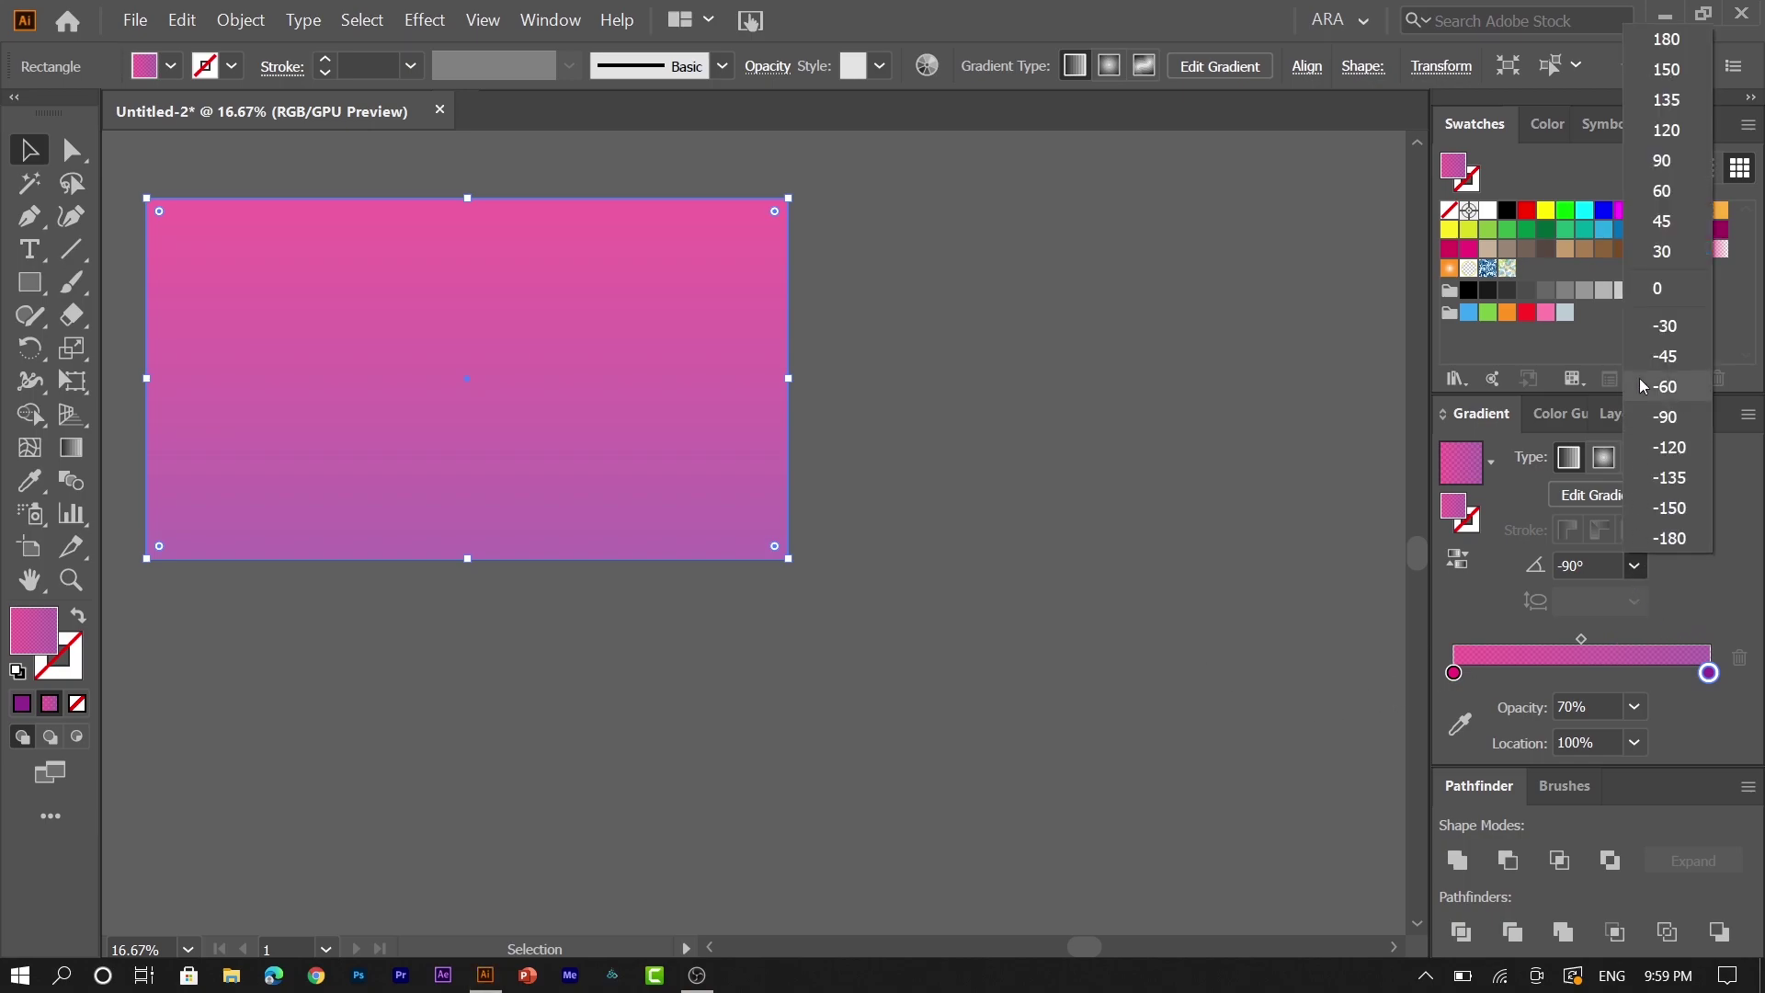
{"action": "left_click", "coordinate": [1666, 162]}
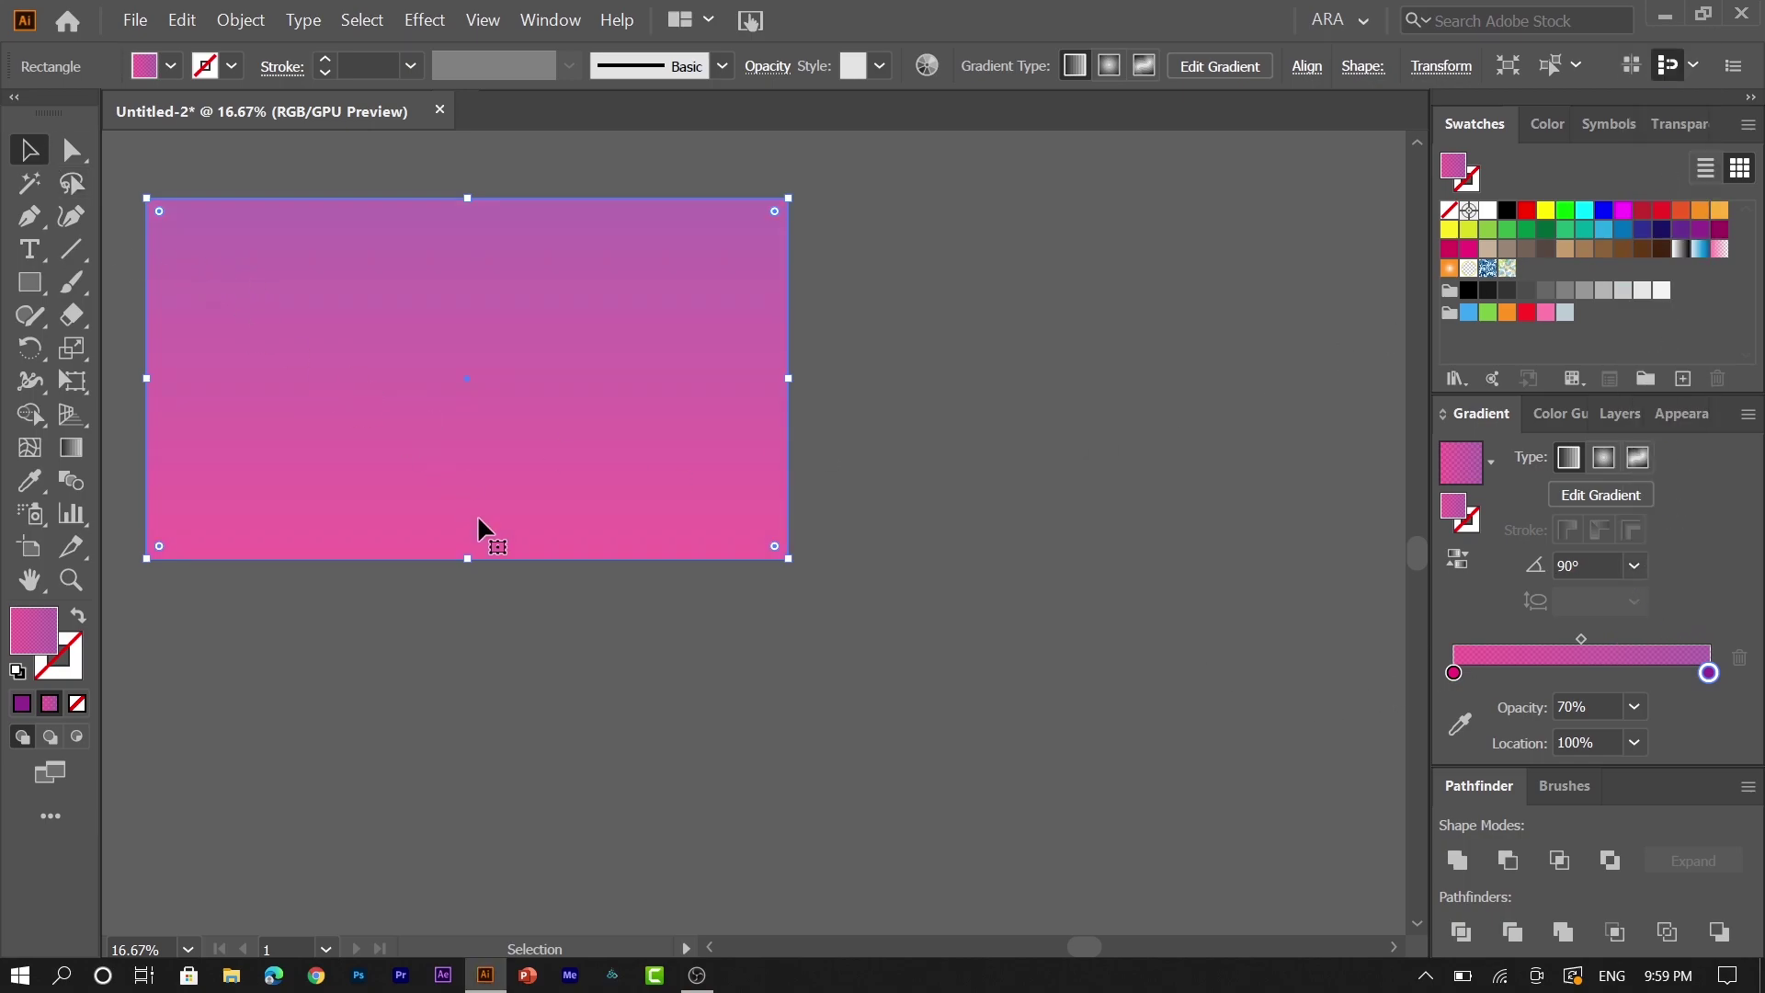
- Duplicate the gradient rectangle edge to edge beside the original and fill the copy with solid black
{"action": "left_click", "coordinate": [896, 638]}
{"action": "left_click_drag", "start_coordinate": [285, 353], "coordinate": [928, 378]}
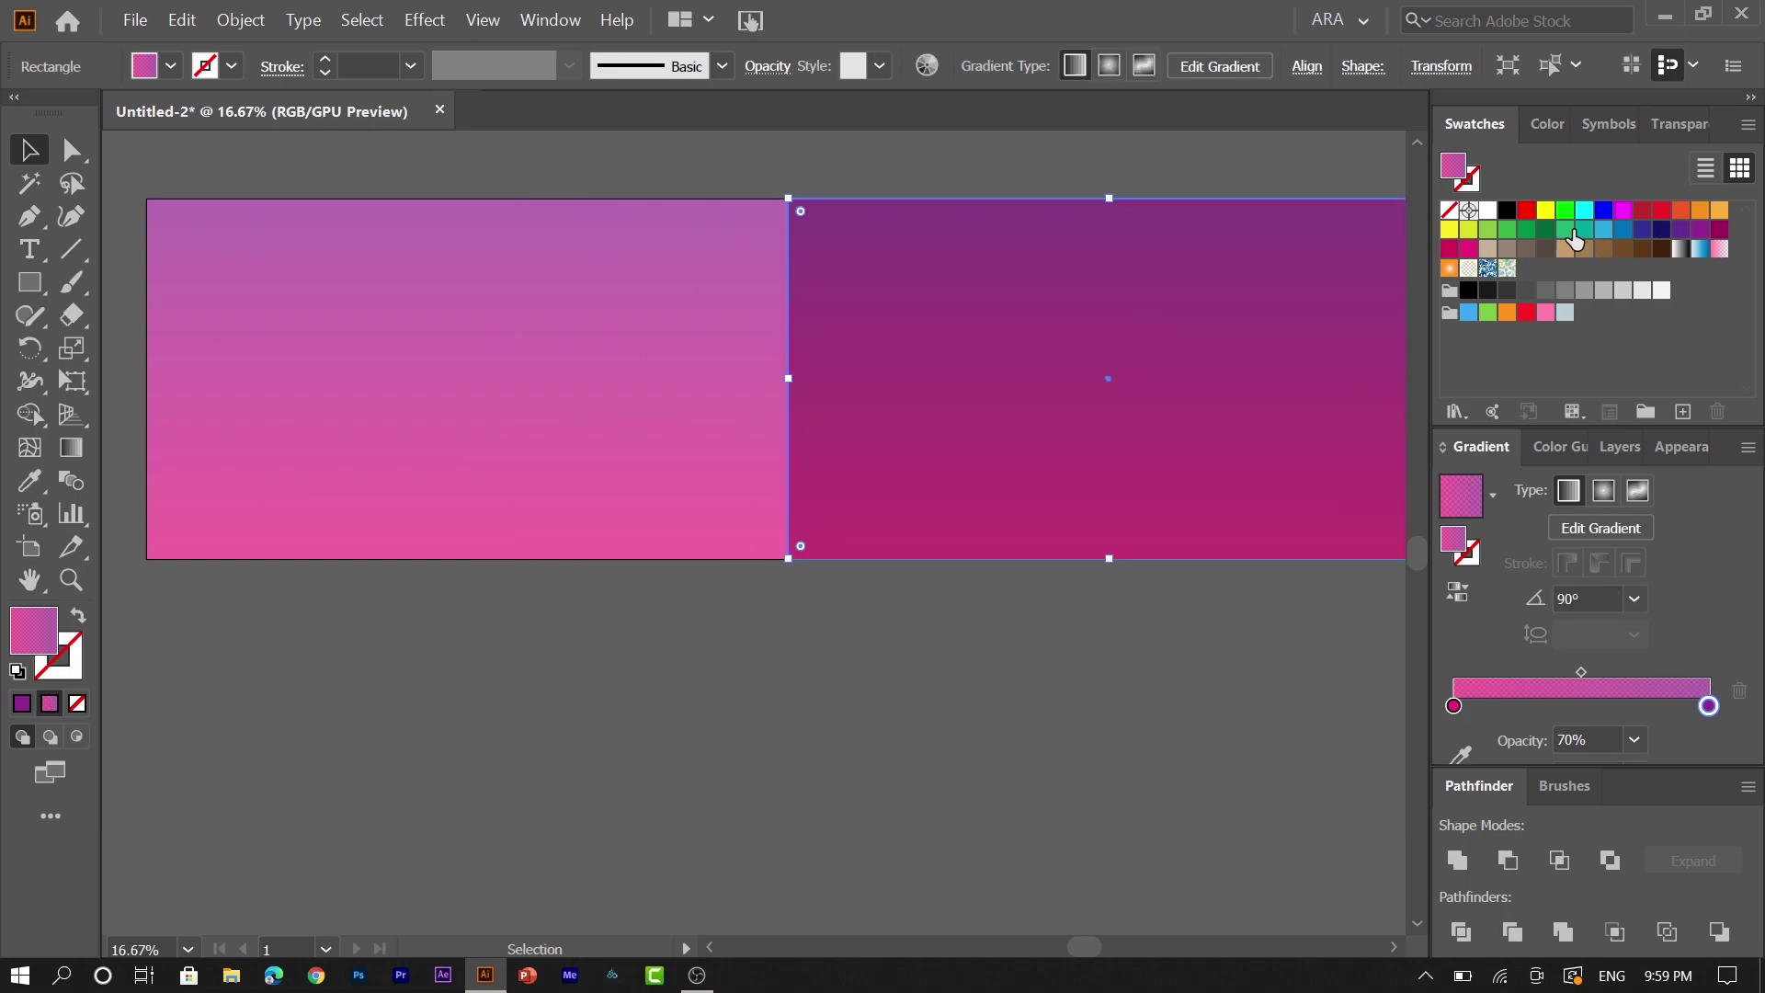
{"action": "left_click", "coordinate": [1509, 211]}
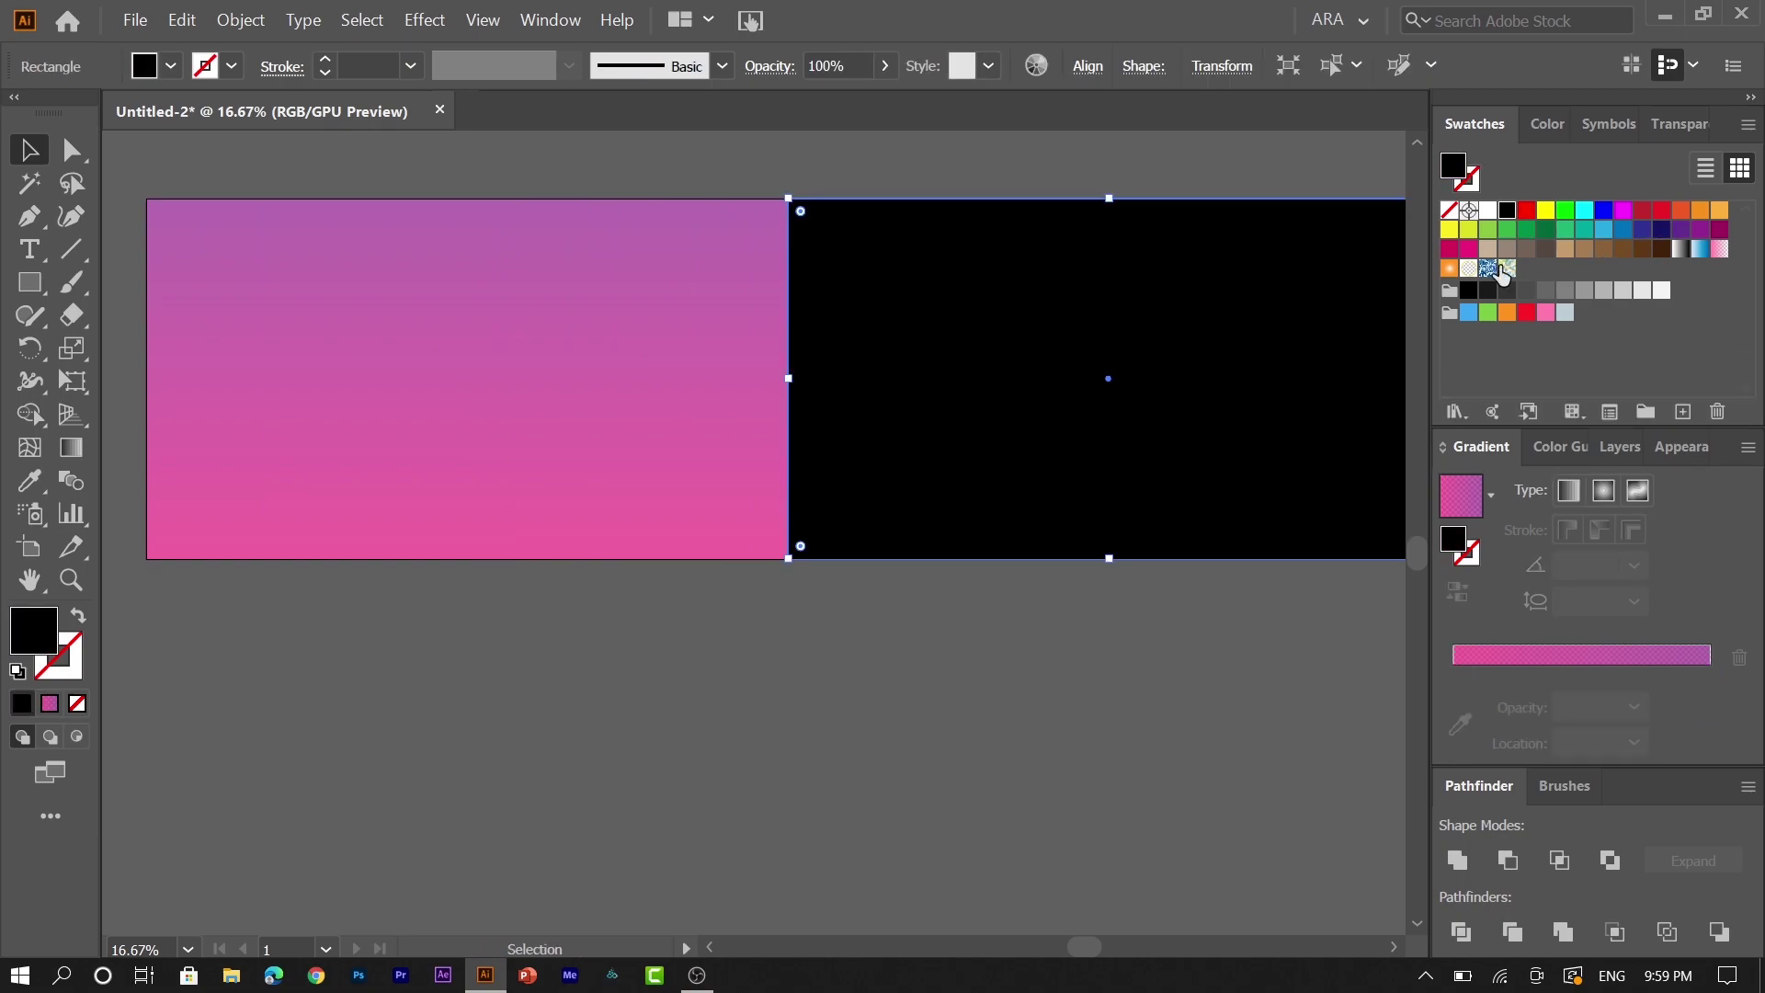
- Set the black rectangle's opacity to 50% and align it exactly on top of the gradient rectangle
{"action": "left_click", "coordinate": [857, 71]}
{"action": "type", "text": "80"}
{"action": "key", "text": "Return"}
{"action": "key", "text": "shift+Down"}
{"action": "key", "text": "shift+Down"}
{"action": "key", "text": "shift+Down"}
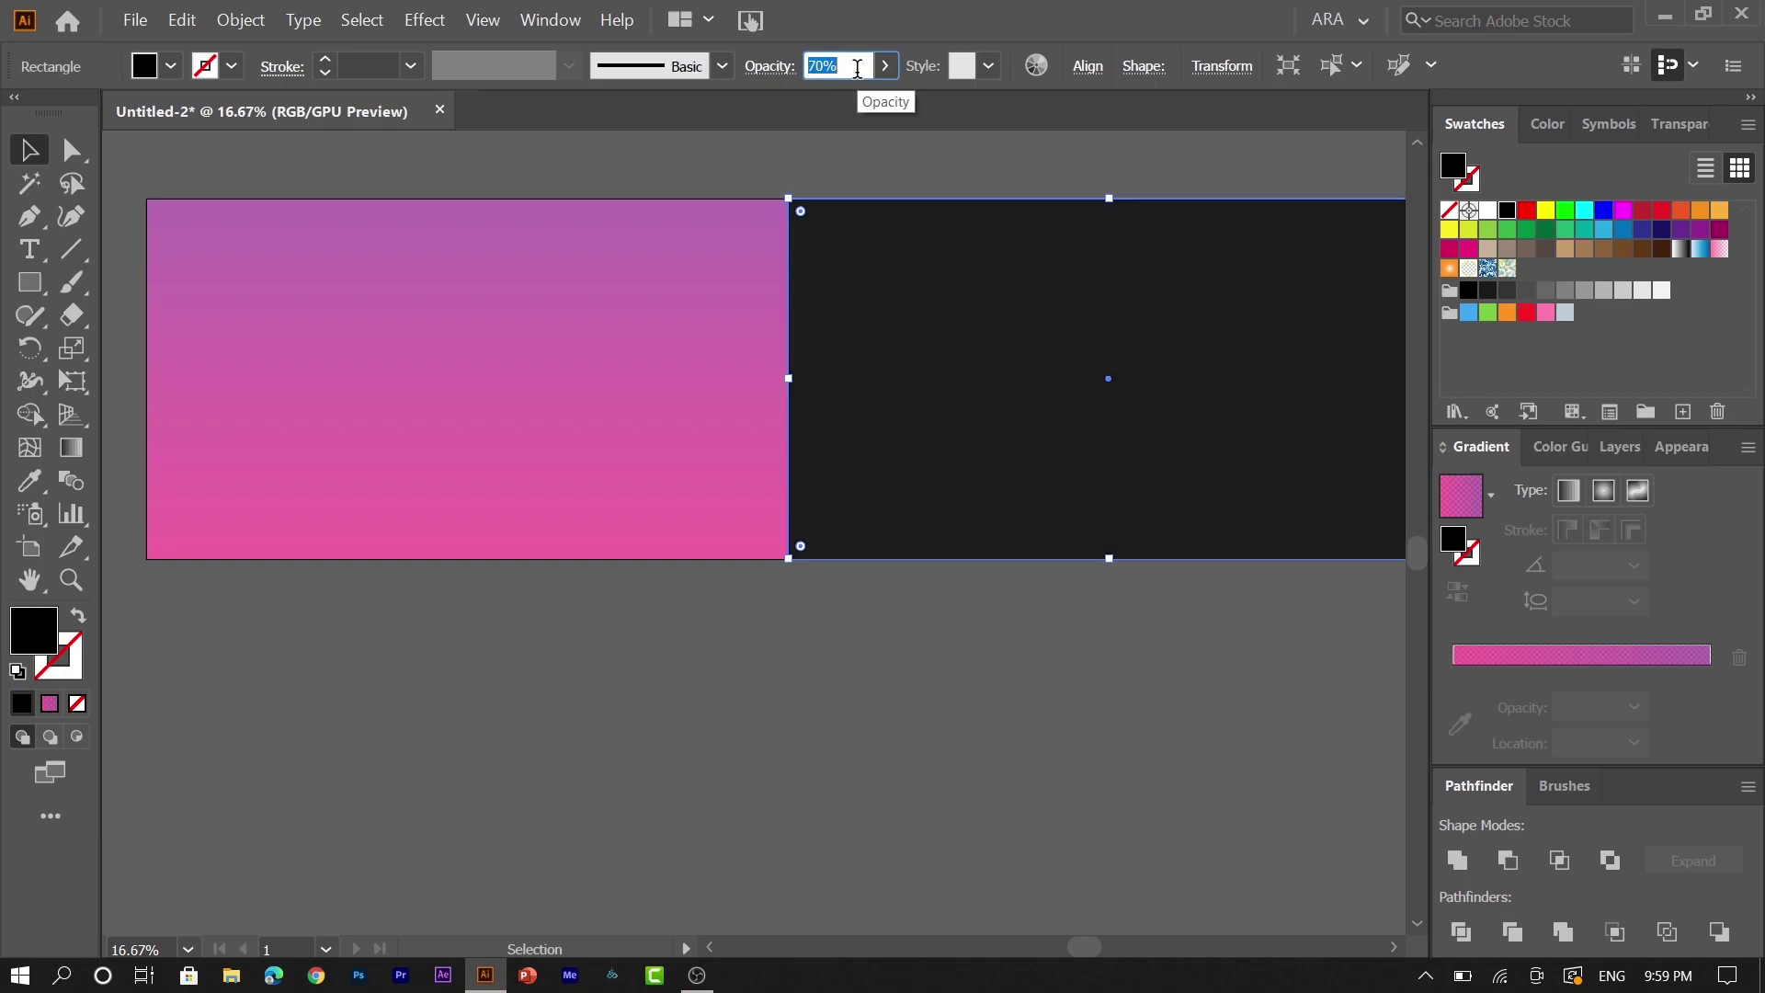
{"action": "left_click_drag", "start_coordinate": [945, 294], "coordinate": [296, 244]}
{"action": "left_click", "coordinate": [651, 635]}
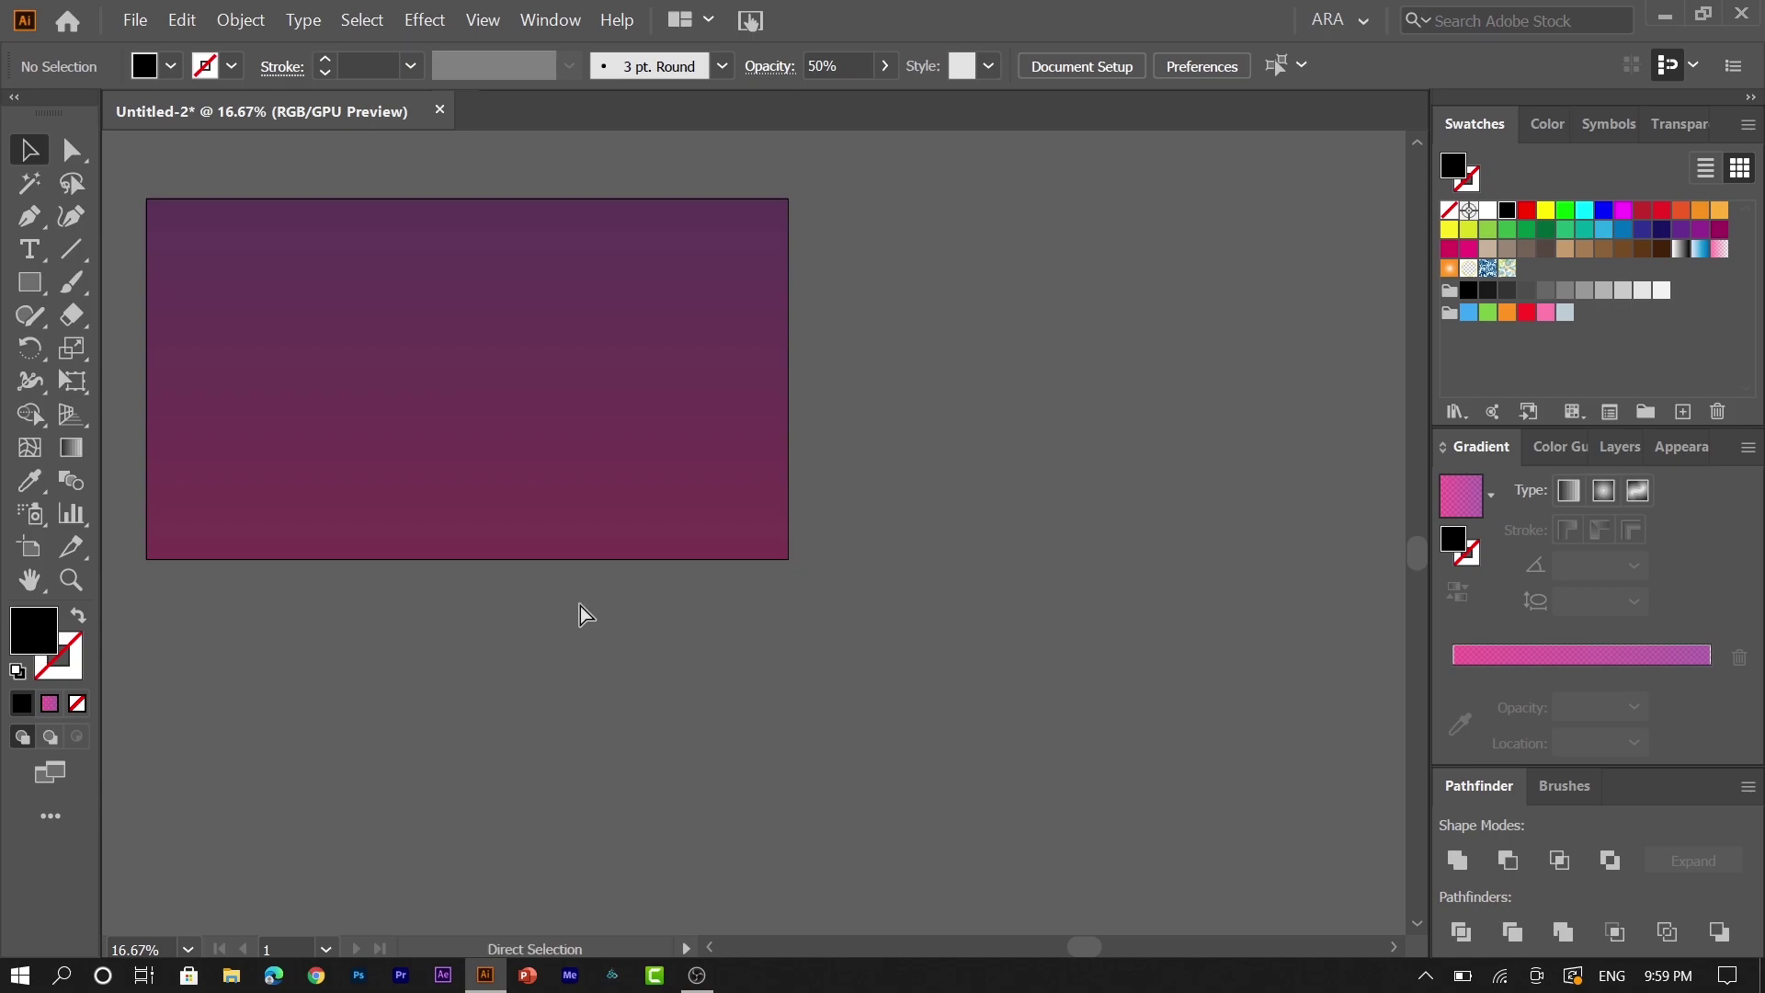
- Draw a large black circle with the Ellipse tool, centered horizontally and extending below the rectangle's lower edge
{"action": "left_click_drag", "start_coordinate": [34, 296], "coordinate": [152, 349]}
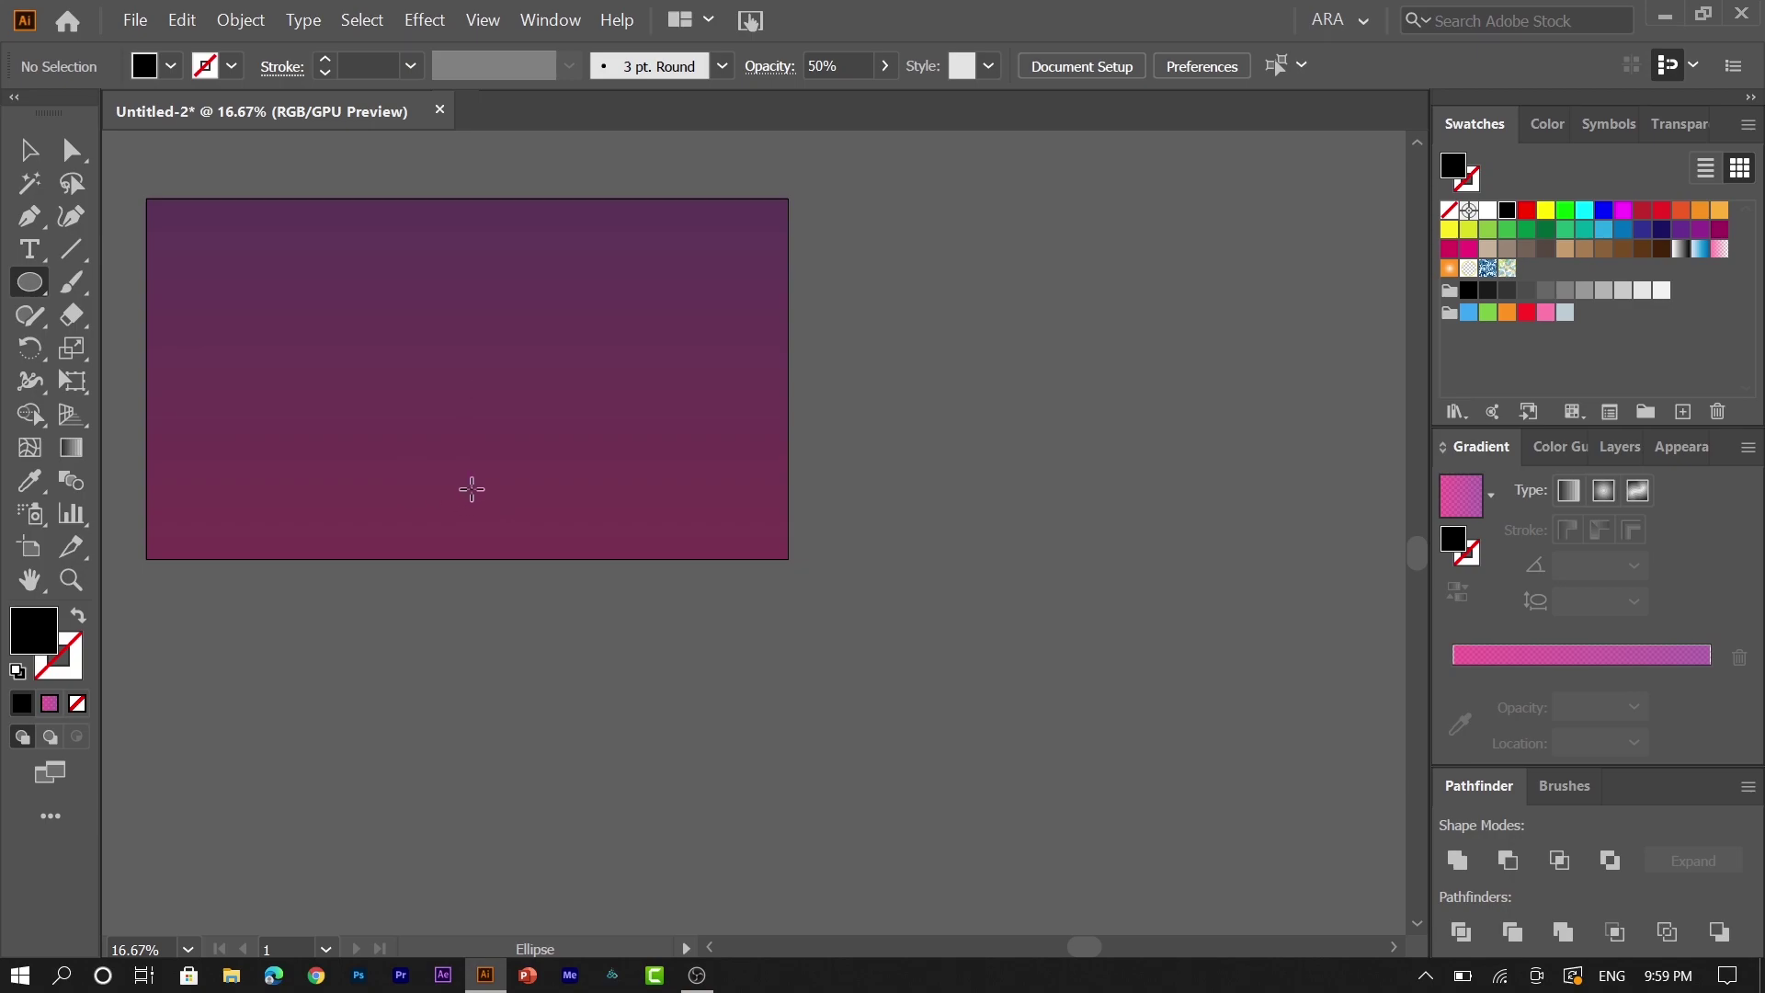
{"action": "left_click_drag", "start_coordinate": [466, 489], "coordinate": [675, 635]}
{"action": "key", "text": "v"}
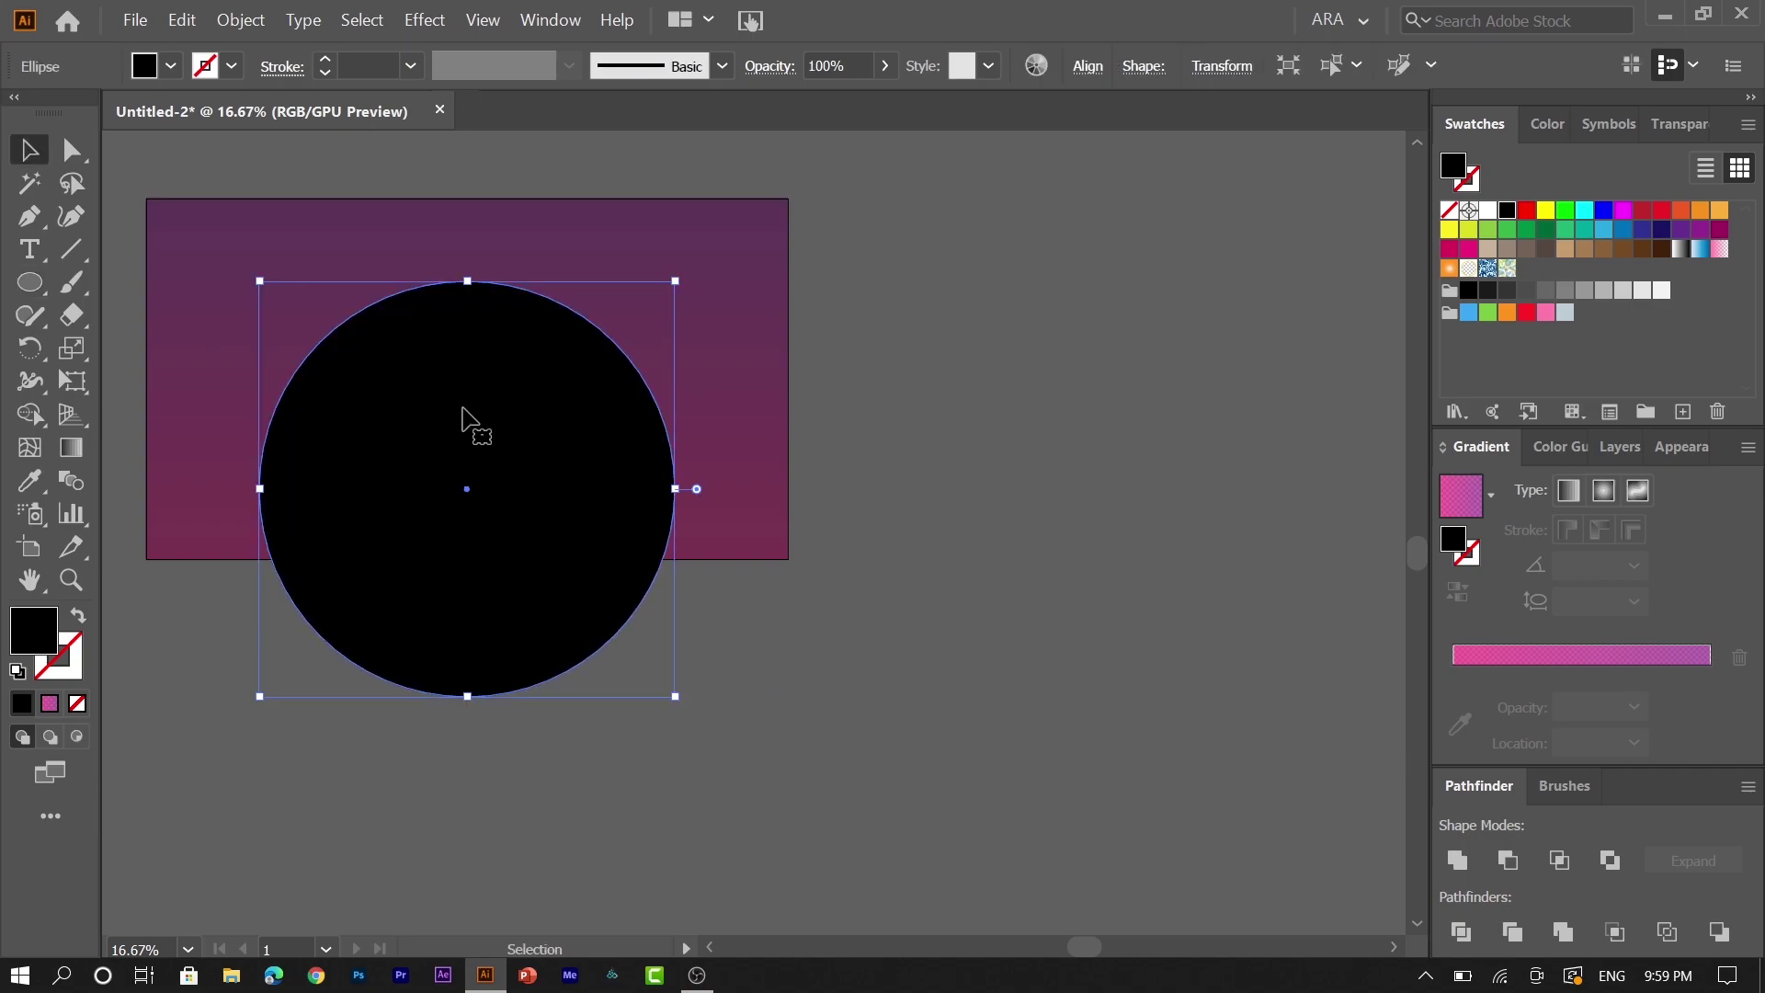
- Trim away the part of the circle below the background rectangle with the Shape Builder tool
{"action": "left_click_drag", "start_coordinate": [780, 649], "coordinate": [401, 363]}
{"action": "left_click", "coordinate": [31, 415]}
{"action": "left_click", "coordinate": [403, 639], "text": "alt"}
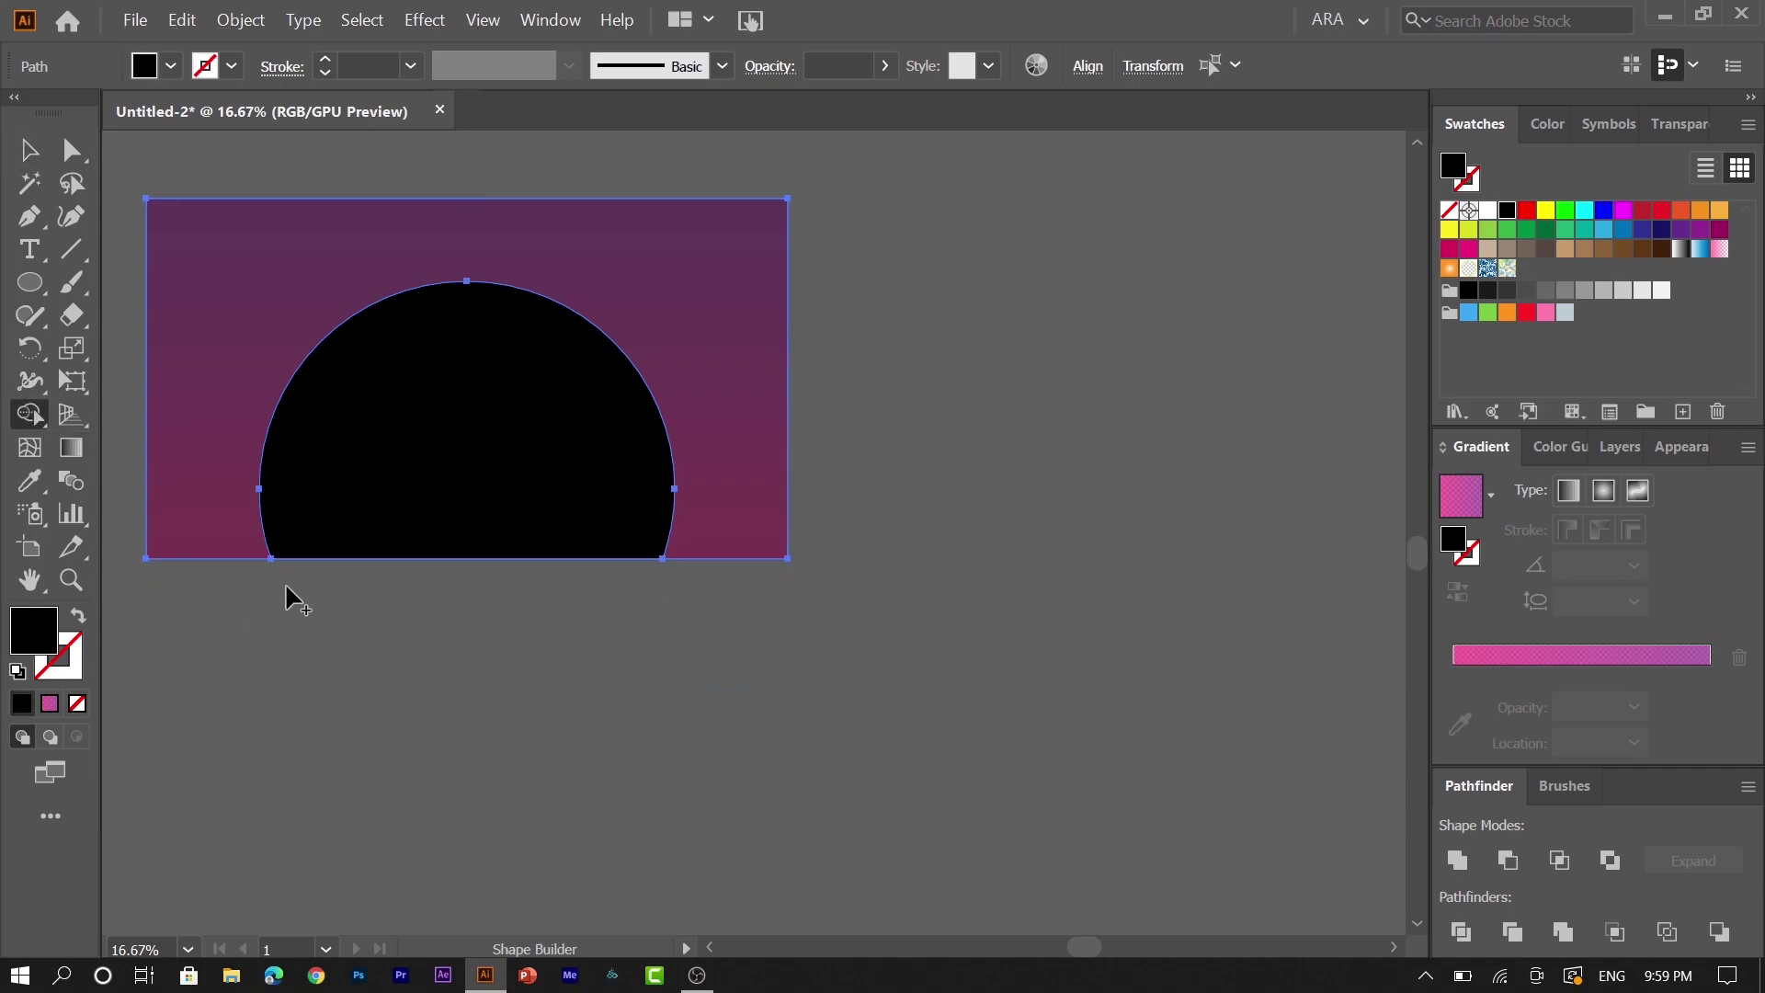
{"action": "left_click", "coordinate": [30, 150]}
{"action": "left_click", "coordinate": [330, 667]}
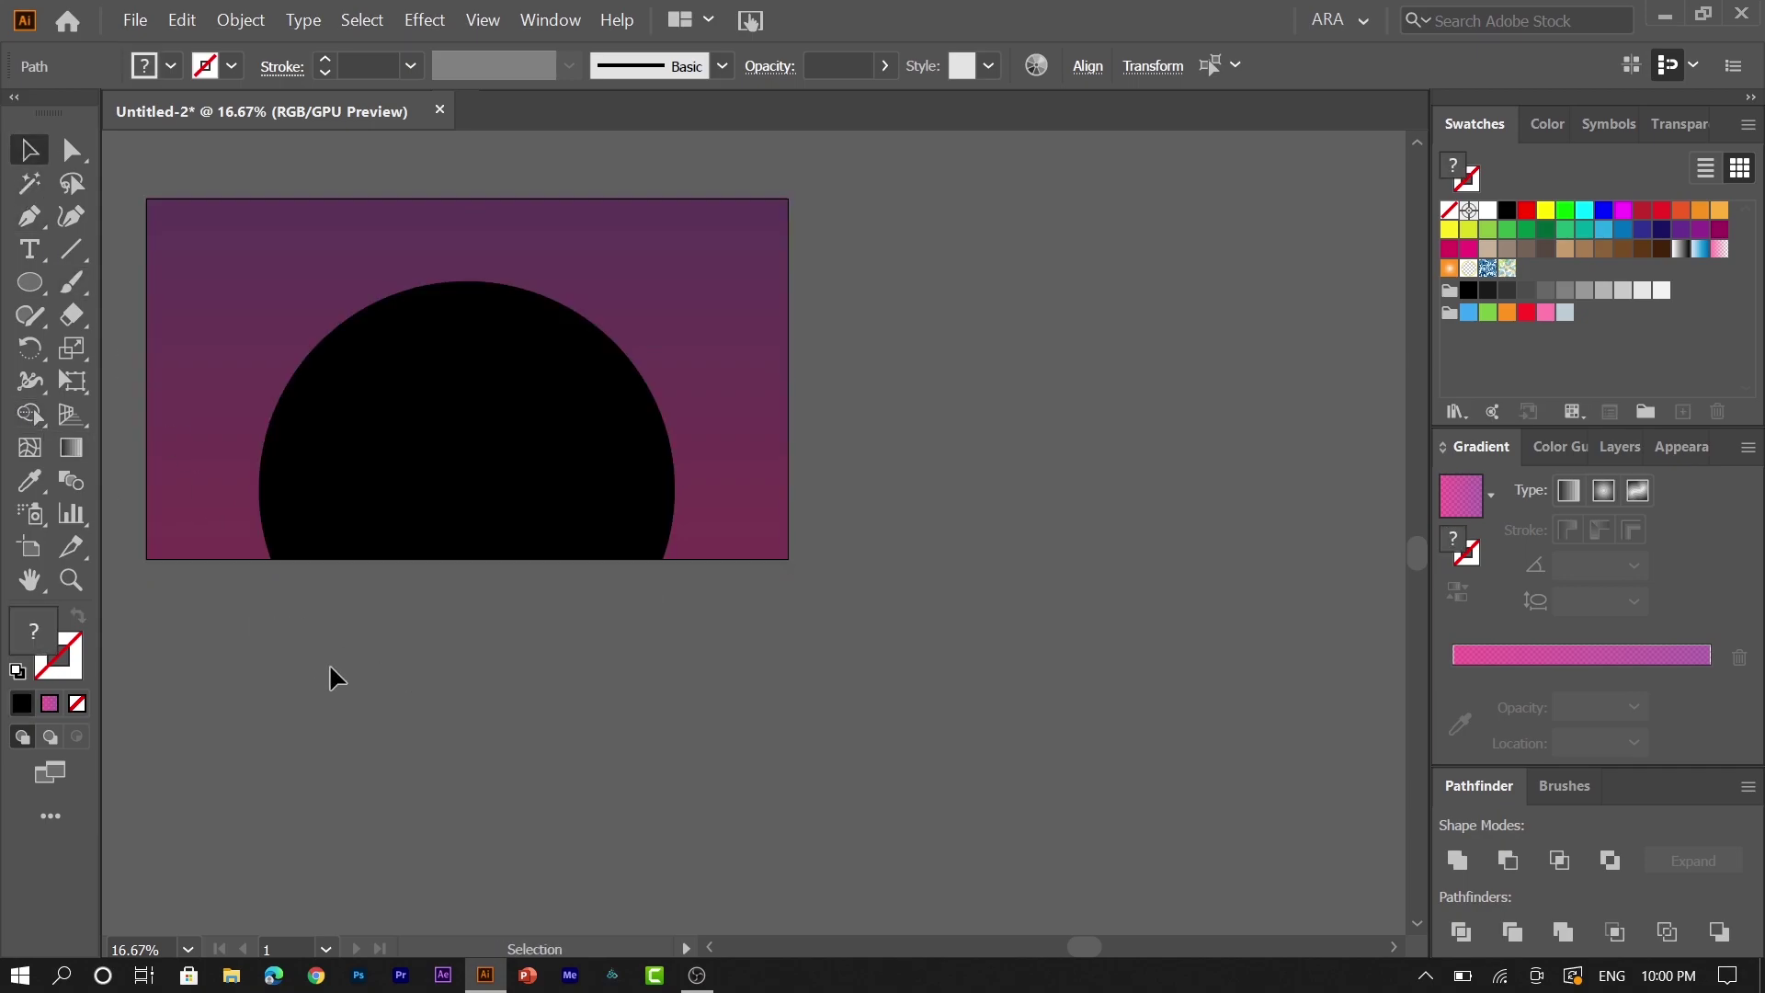
- Draw a thin black strip wider than the circle along the background's lower edge and center it horizontally under the circle
{"action": "left_click", "coordinate": [31, 285]}
{"action": "left_click", "coordinate": [84, 288]}
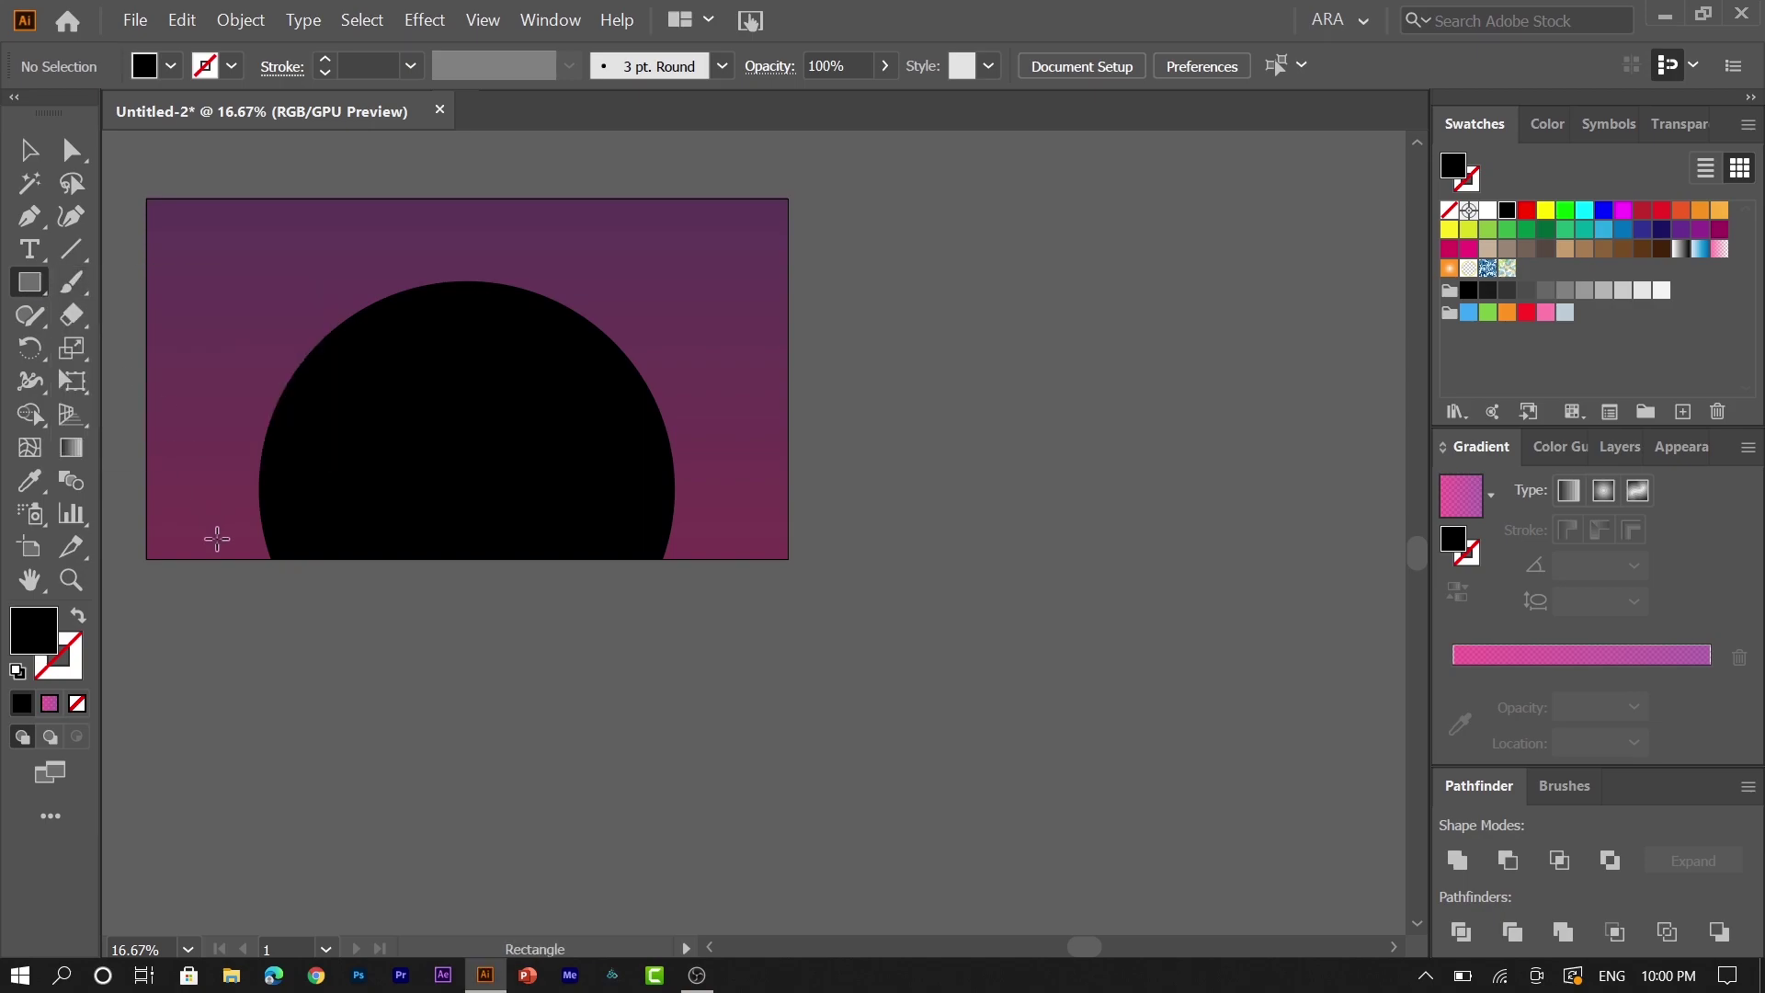
{"action": "left_click_drag", "start_coordinate": [220, 499], "coordinate": [687, 559]}
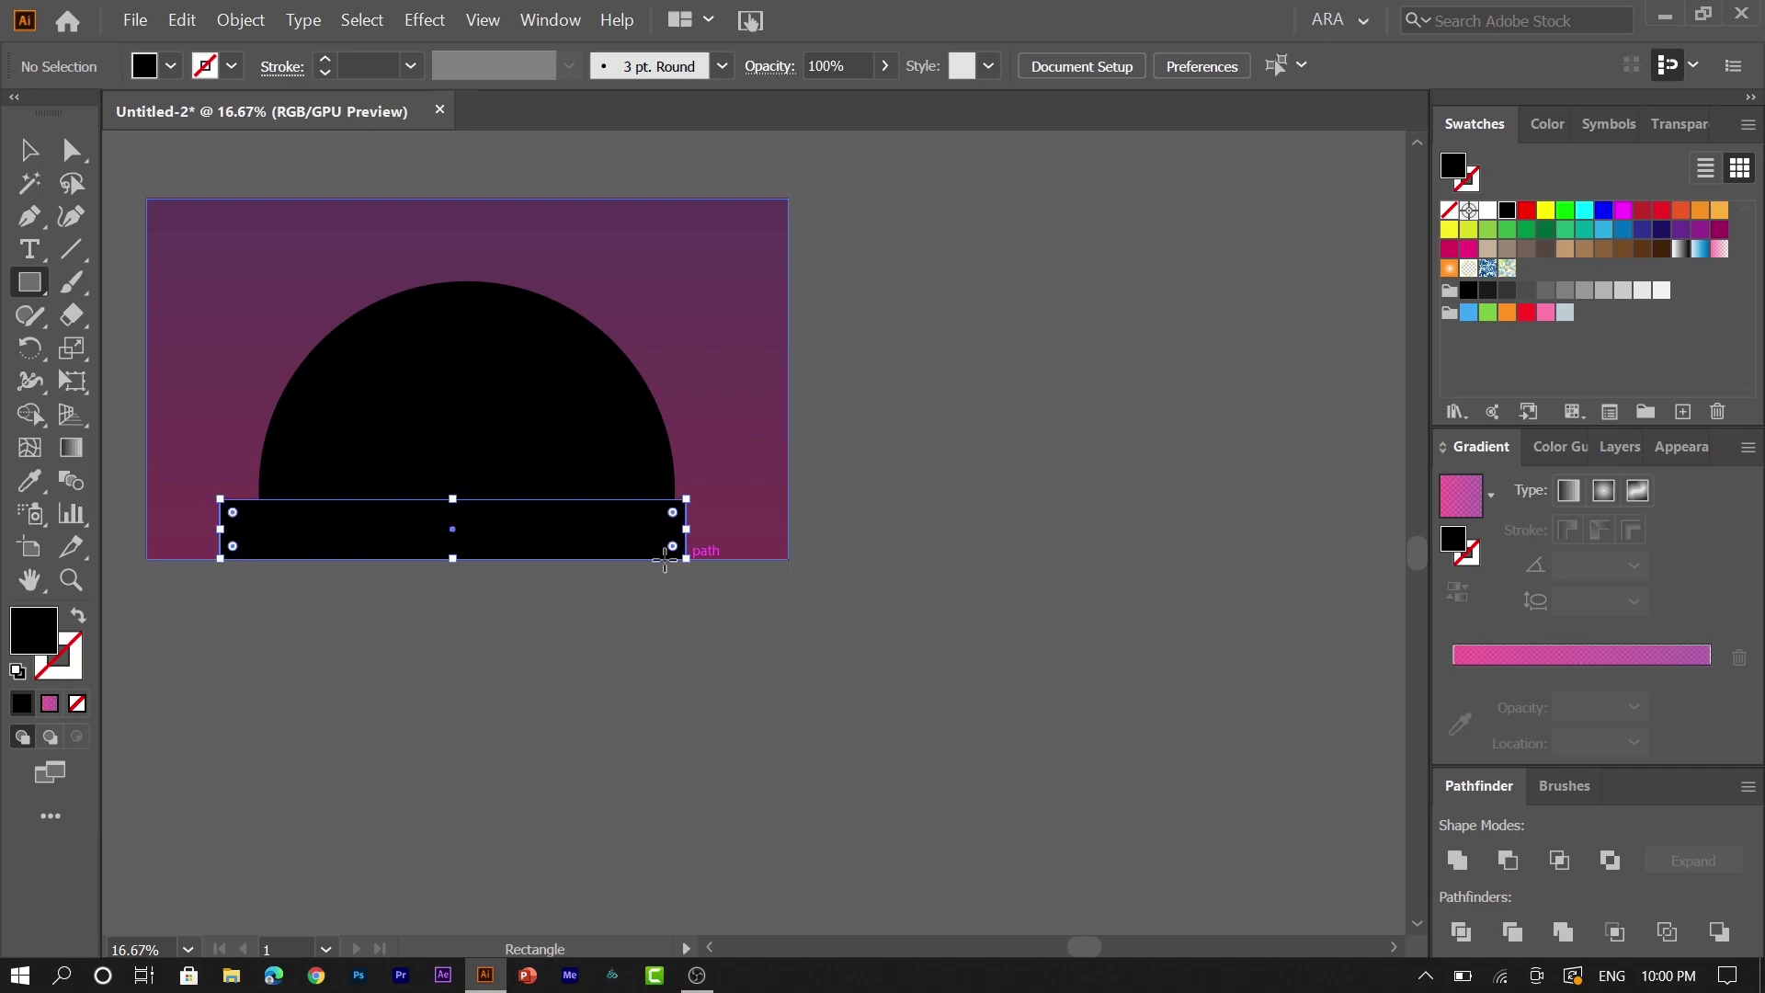
{"action": "left_click", "coordinate": [33, 157]}
{"action": "left_click_drag", "start_coordinate": [452, 499], "coordinate": [467, 529]}
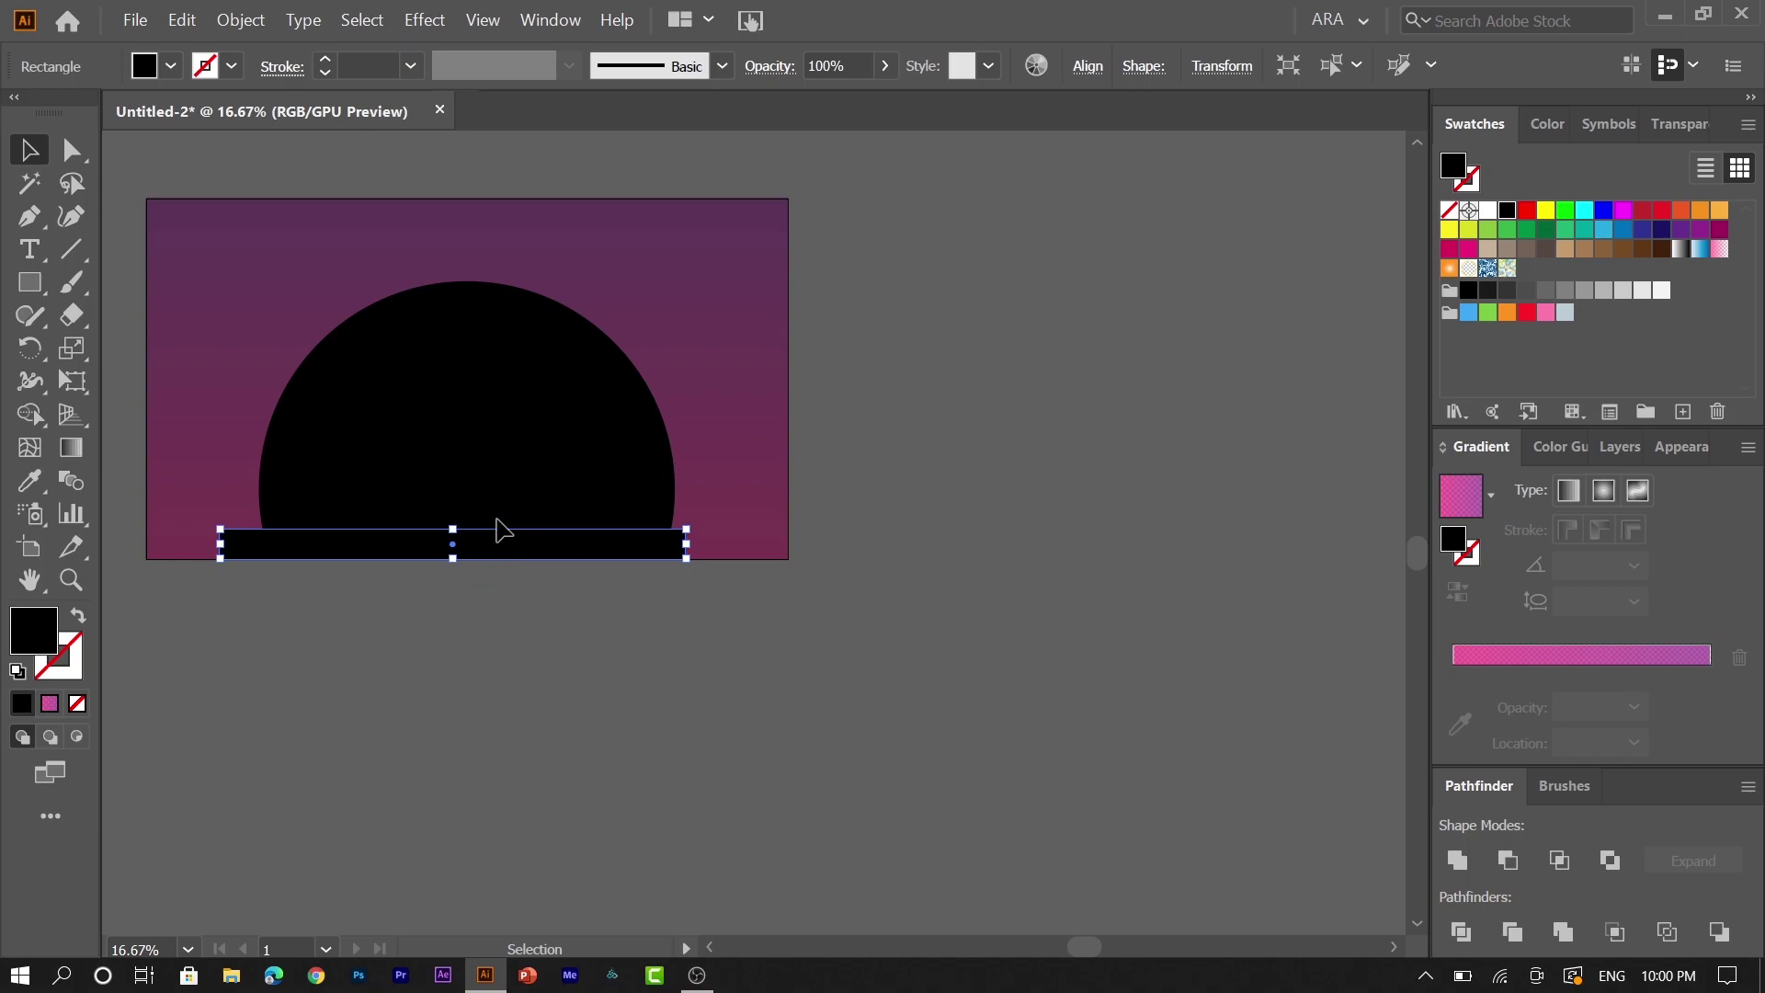
- Copy the strip straight upward with a small gap and repeat the copy four more times to reach above the circle
{"action": "key", "text": "ctrl+shift+a"}
{"action": "left_click_drag", "start_coordinate": [642, 550], "coordinate": [644, 497]}
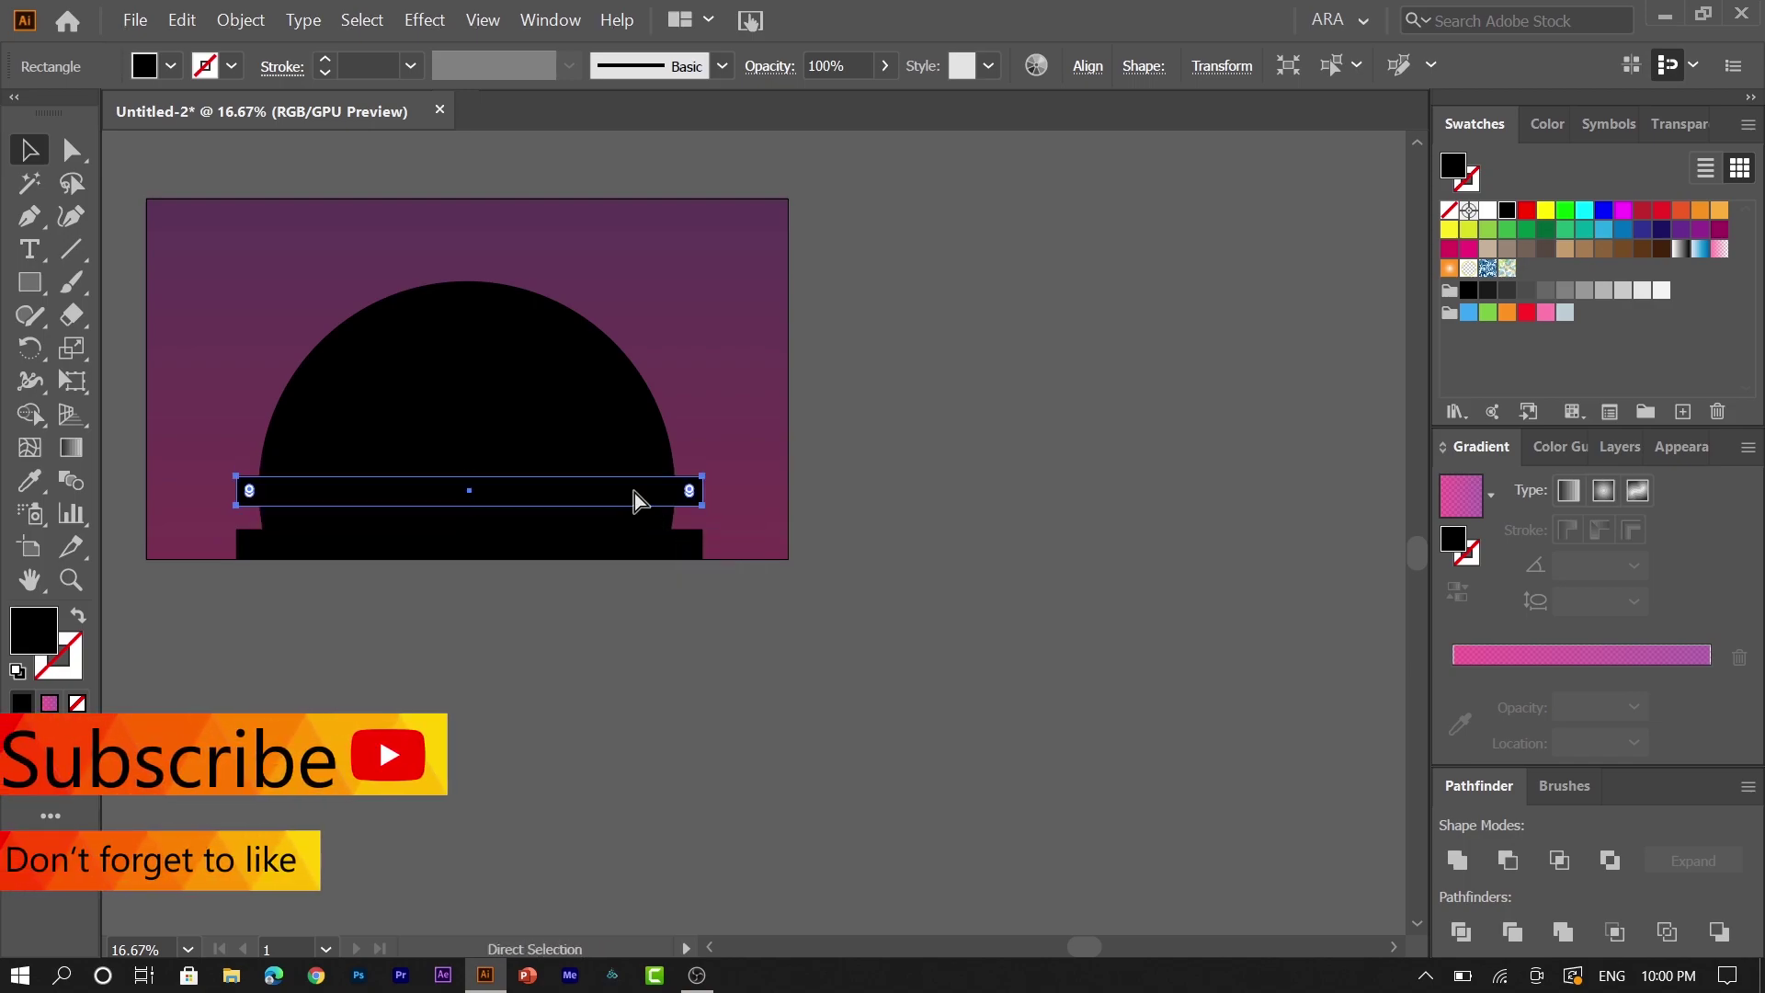
{"action": "key", "text": "ctrl+d"}
{"action": "key", "text": "ctrl+d"}
{"action": "key", "text": "ctrl+d"}
{"action": "key", "text": "ctrl+d"}
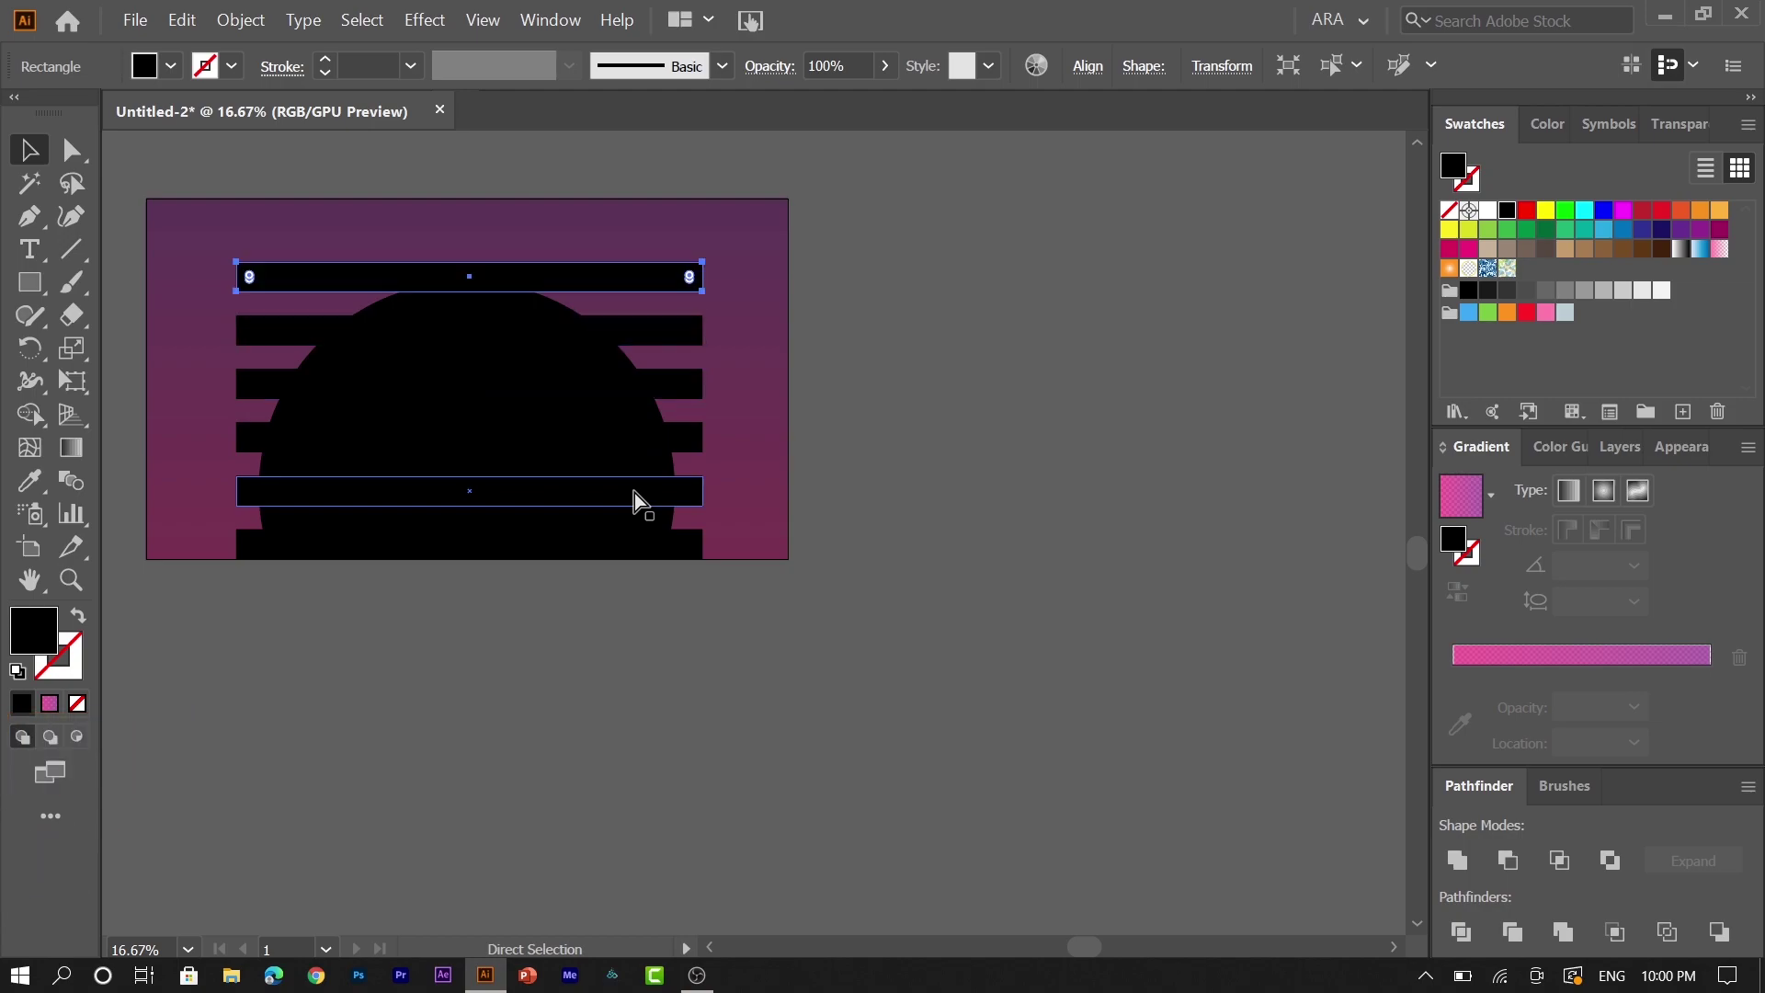
- Trim away the strip ends outside the circle with the Shape Builder tool, leaving the background rectangle out of the selection
{"action": "left_click_drag", "start_coordinate": [774, 607], "coordinate": [510, 660]}
{"action": "left_click_drag", "start_coordinate": [486, 445], "coordinate": [445, 229]}
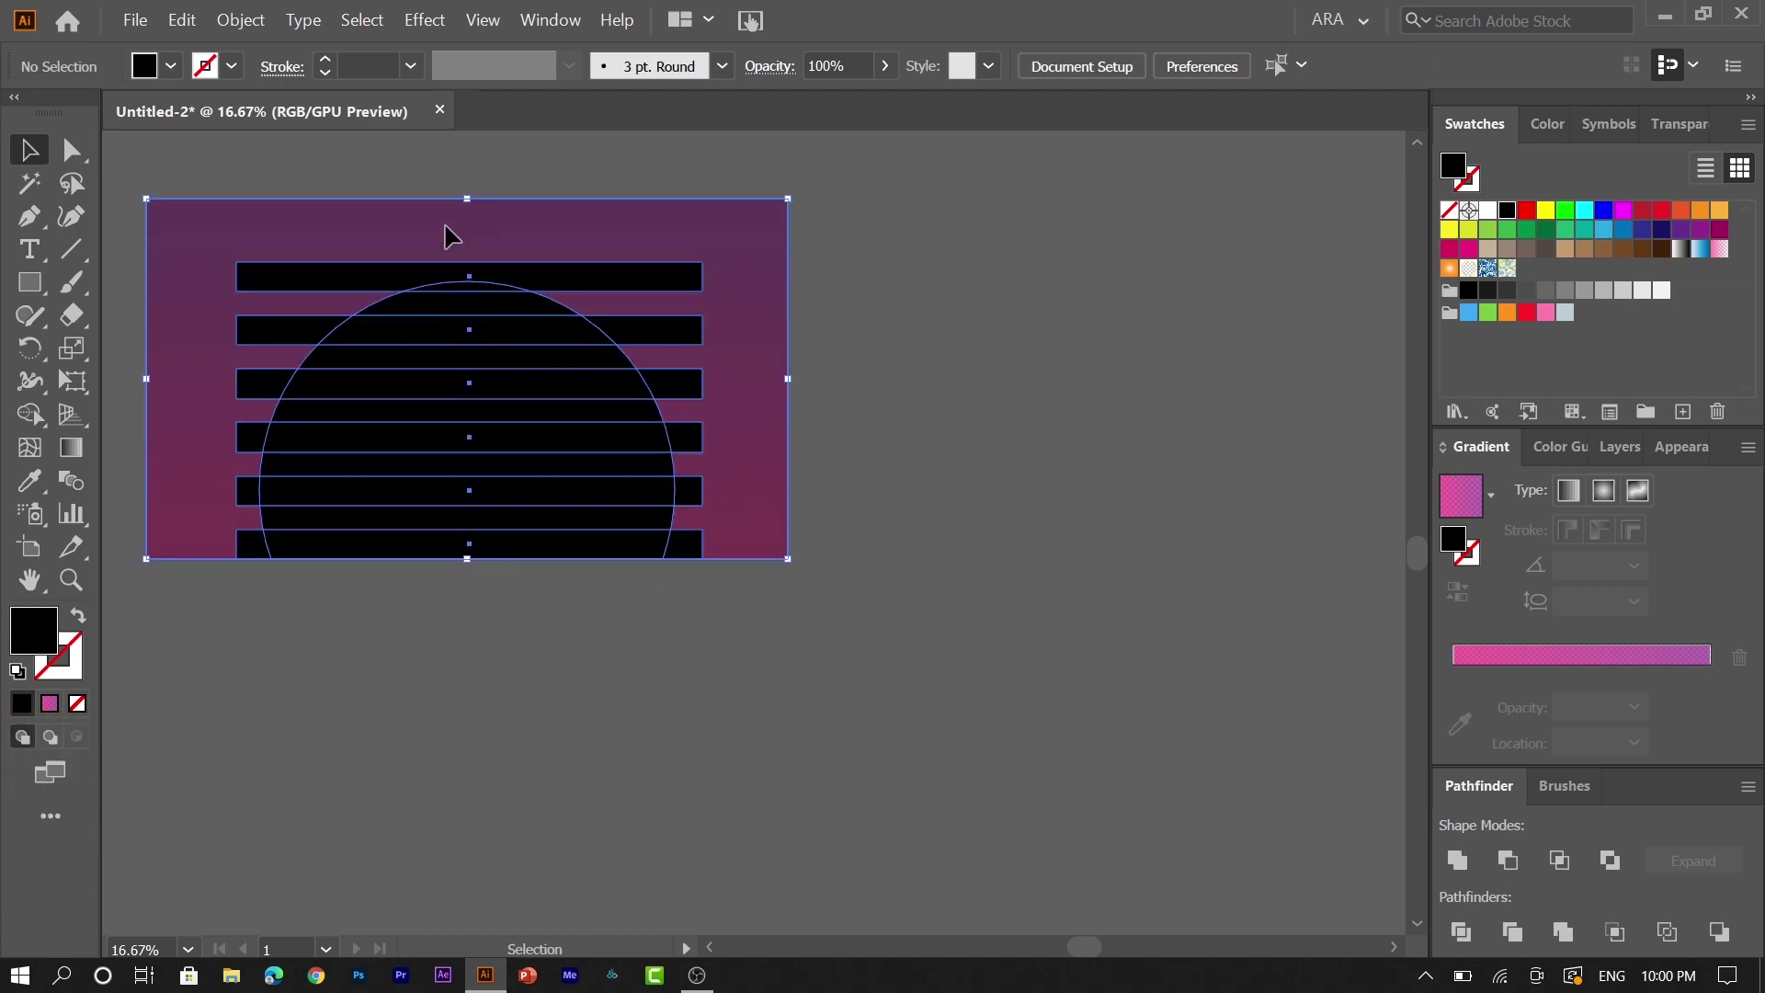
{"action": "left_click_drag", "start_coordinate": [751, 246], "coordinate": [749, 246]}
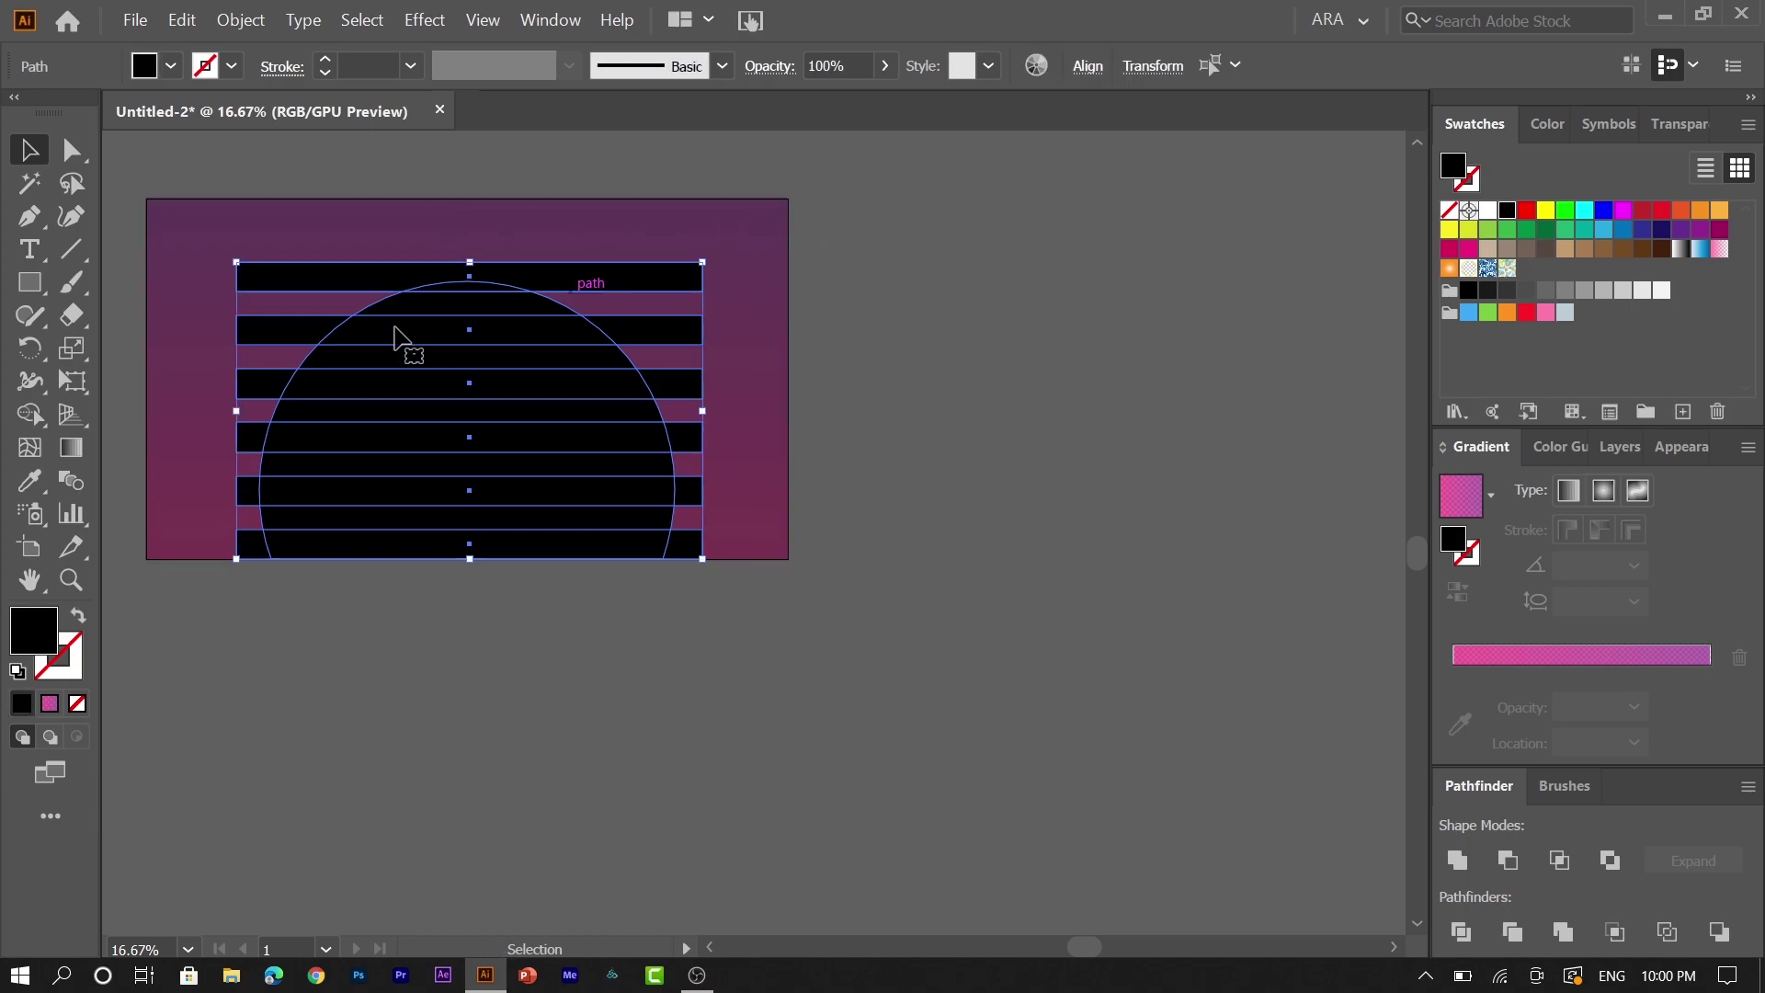
{"action": "left_click", "coordinate": [34, 409]}
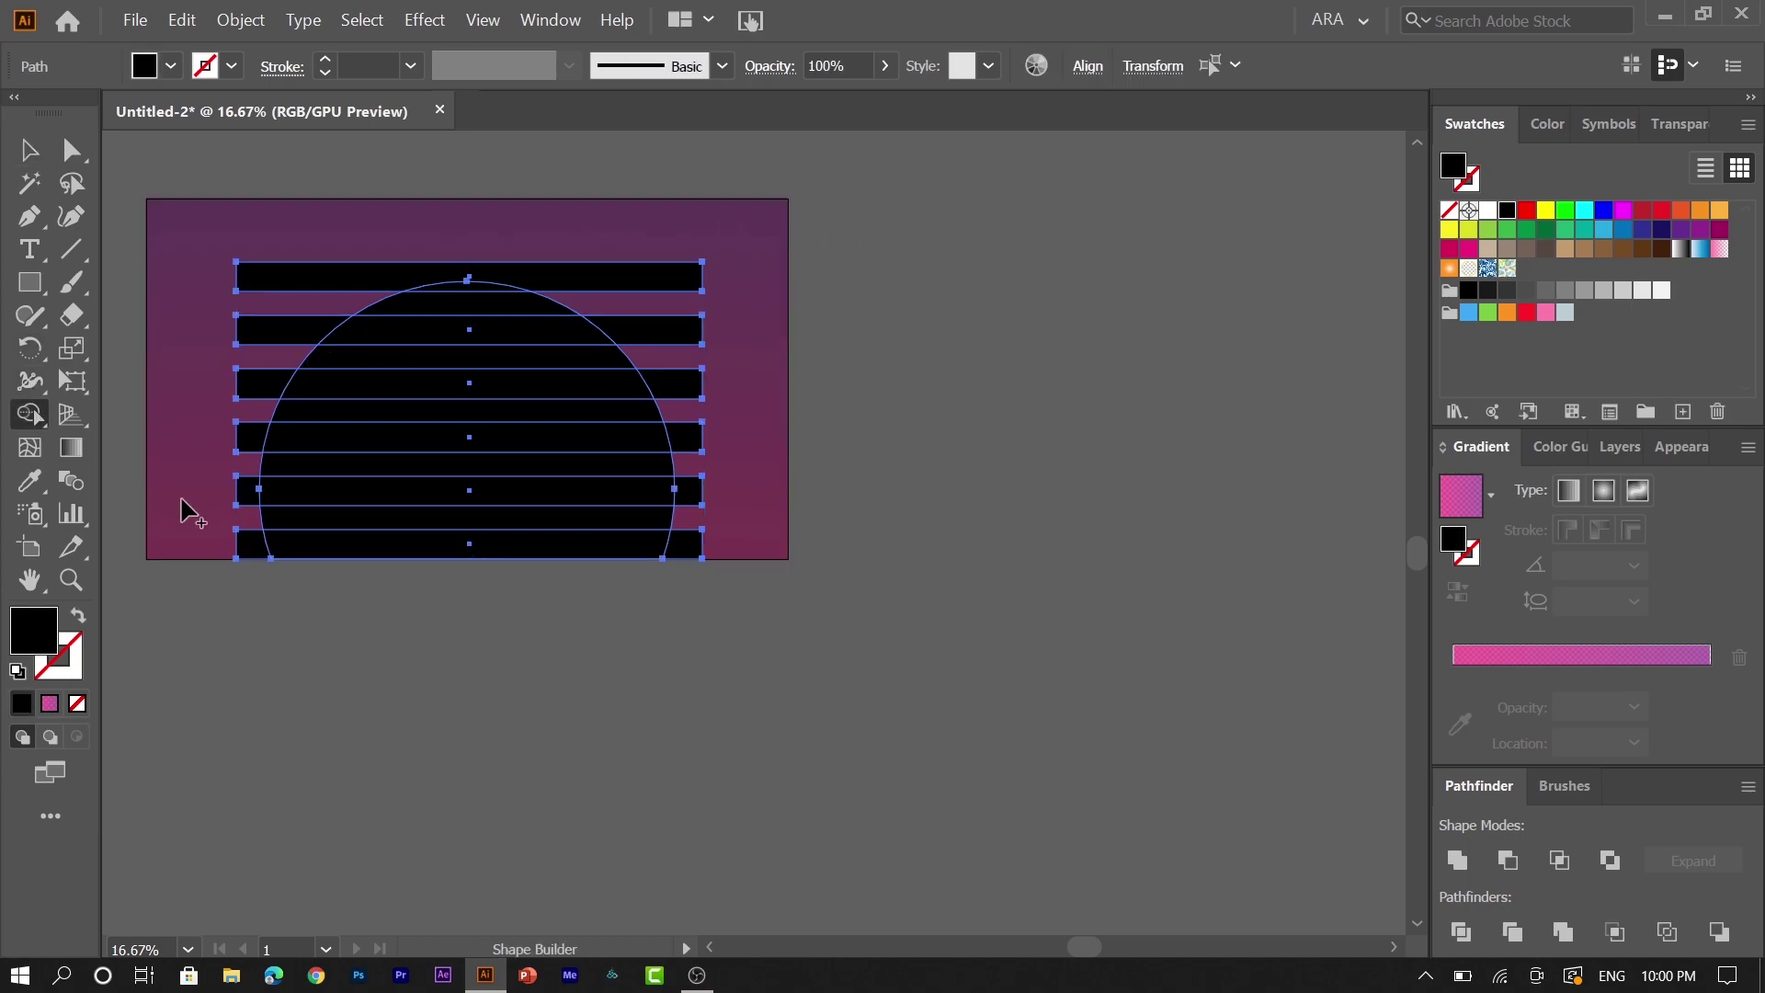
{"action": "mouse_move", "coordinate": [251, 546]}
{"action": "left_mouse_down"}
{"action": "mouse_move", "coordinate": [238, 458]}
{"action": "mouse_move", "coordinate": [259, 324]}
{"action": "mouse_move", "coordinate": [321, 264]}
{"action": "mouse_move", "coordinate": [400, 242]}
{"action": "mouse_move", "coordinate": [632, 279]}
{"action": "mouse_move", "coordinate": [694, 353]}
{"action": "mouse_move", "coordinate": [698, 555]}
{"action": "left_mouse_up"}
- Remove the circle slices between the strips with the Shape Builder tool to cut the sun into separate horizontal stripes
{"action": "left_click", "coordinate": [670, 520], "text": "alt"}
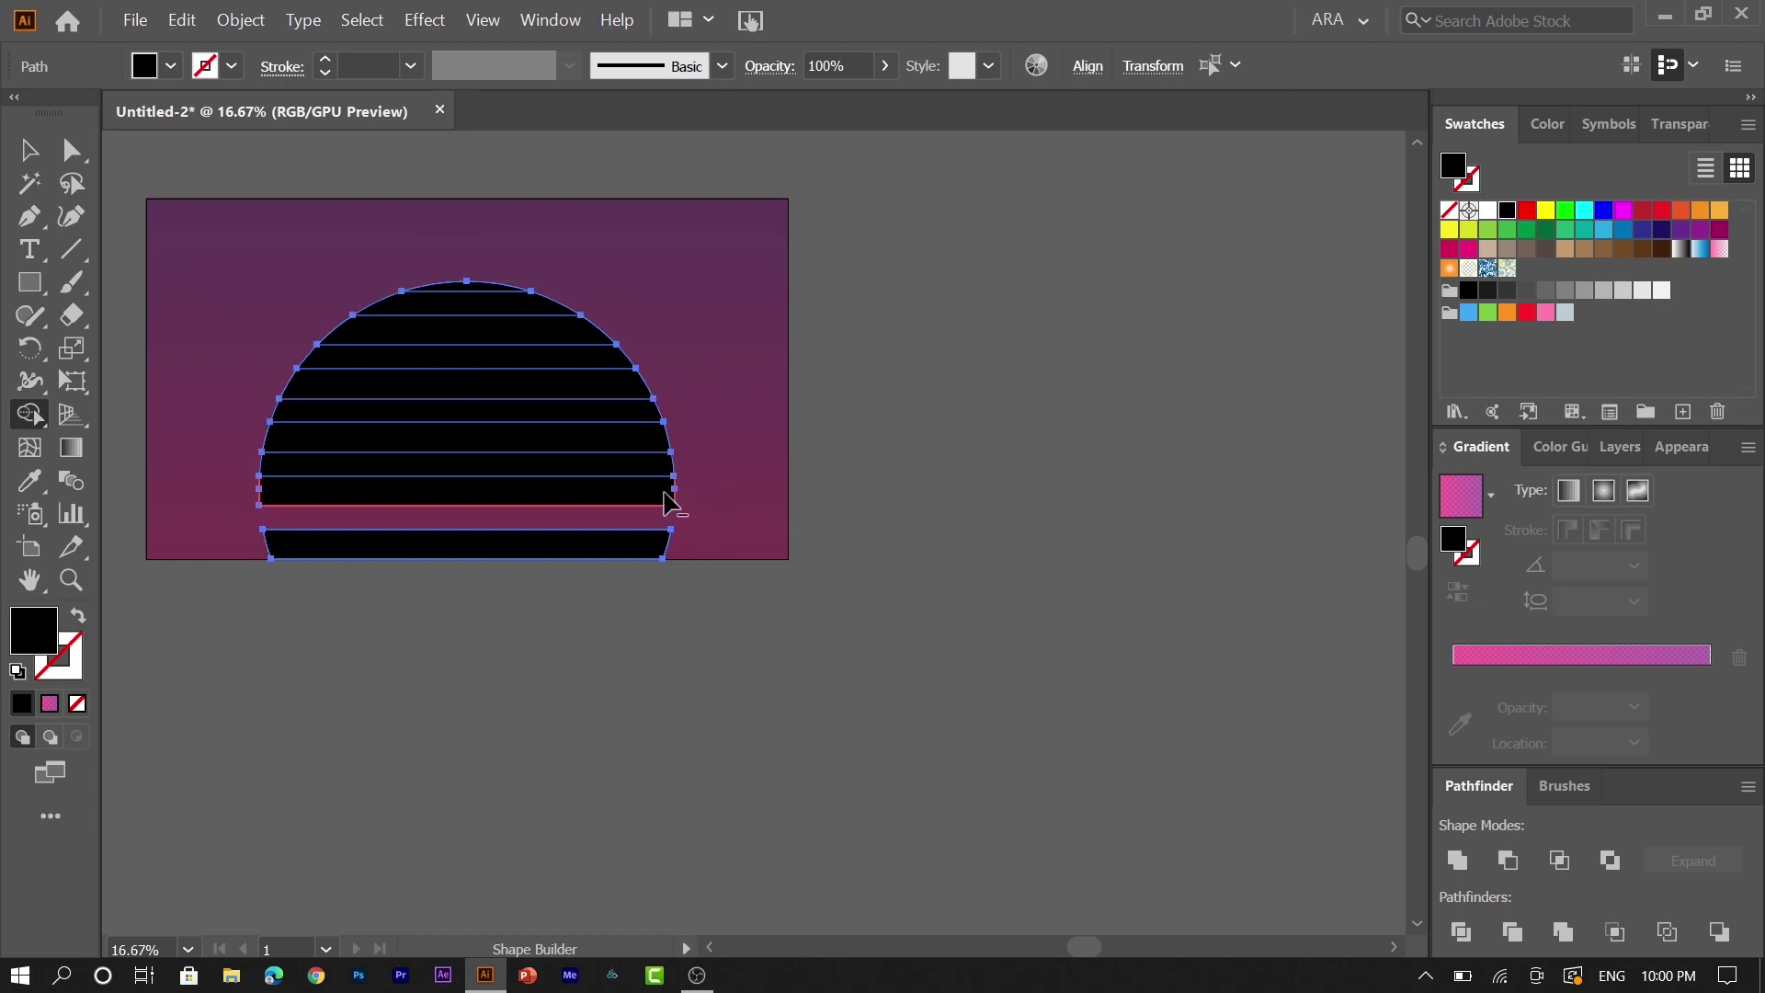
{"action": "left_click", "coordinate": [660, 464], "text": "alt"}
{"action": "left_click", "coordinate": [642, 416], "text": "alt"}
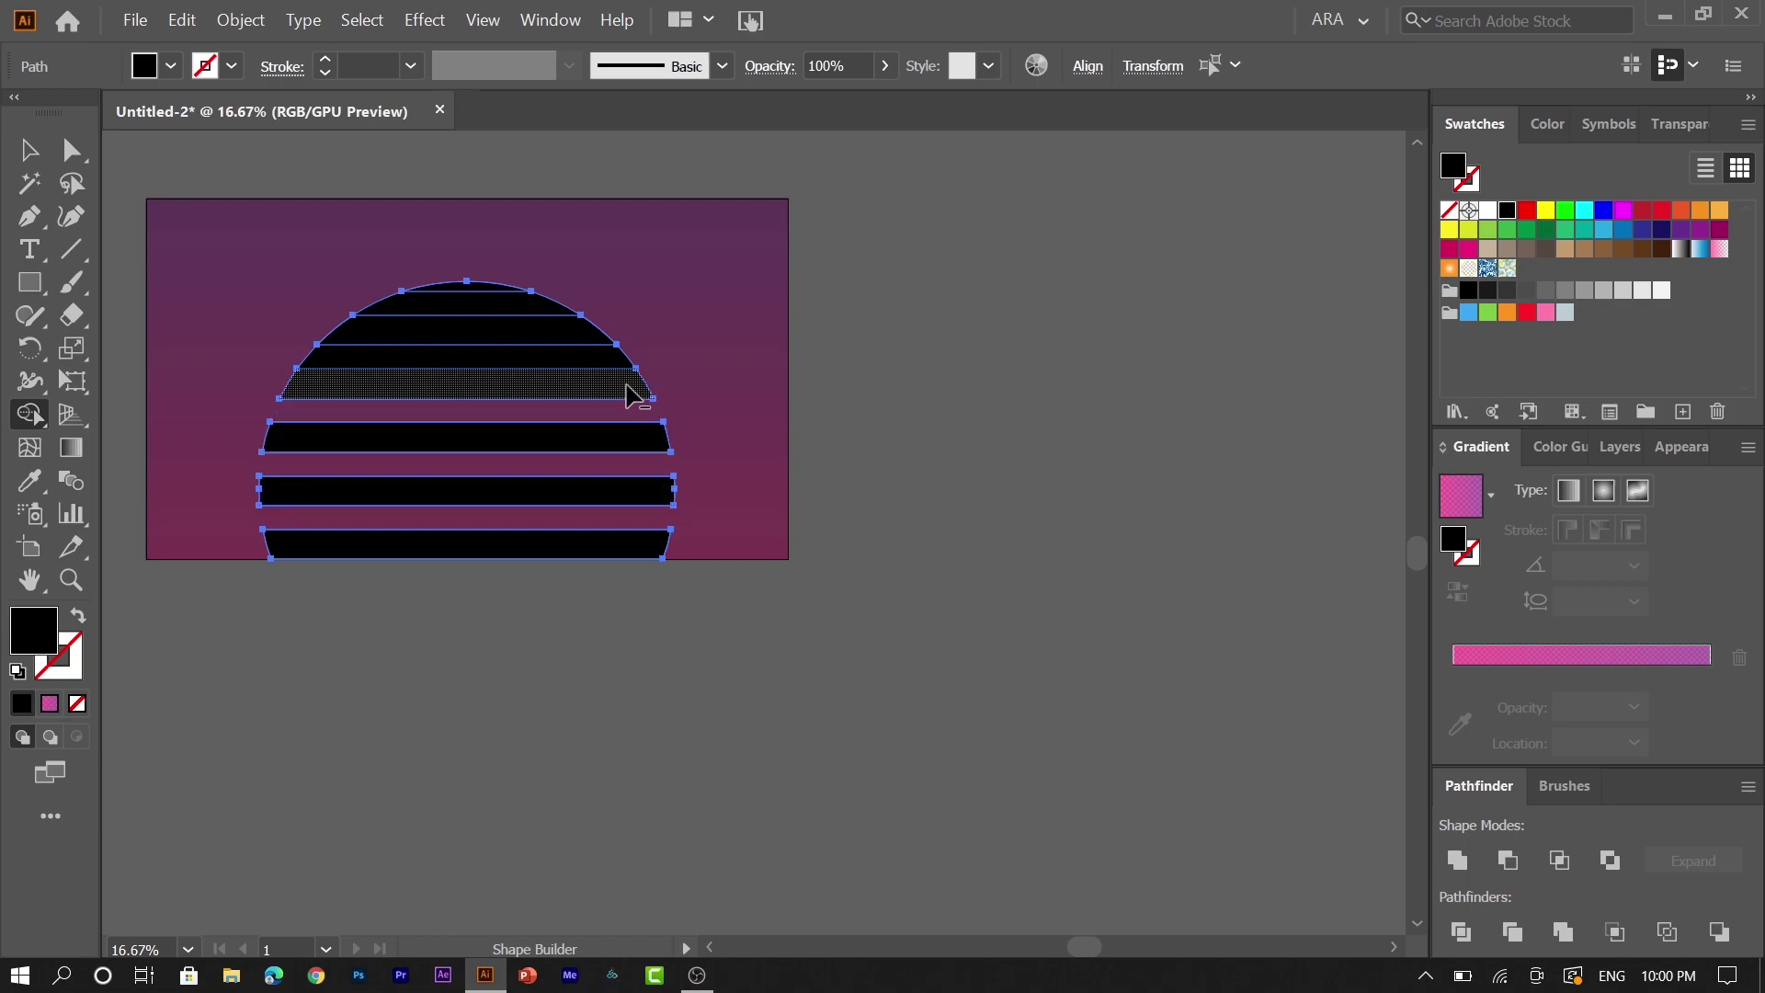
{"action": "left_click", "coordinate": [620, 360], "text": "alt"}
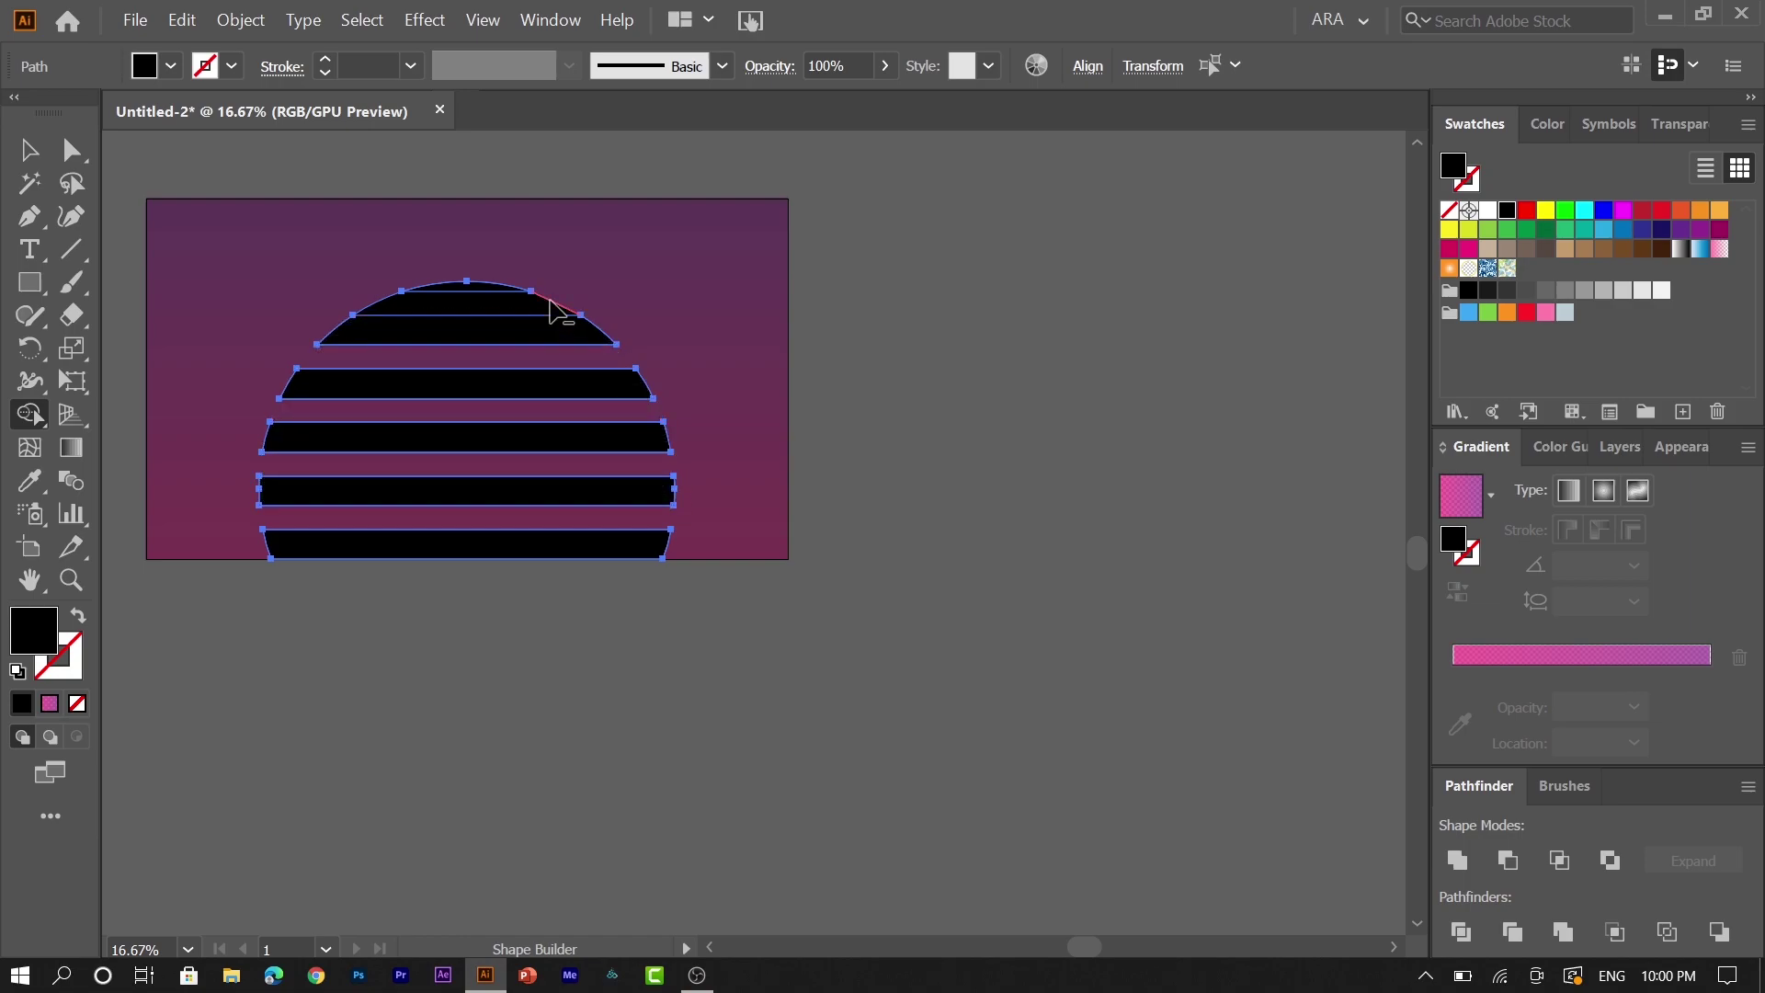
{"action": "left_click", "coordinate": [496, 306], "text": "alt"}
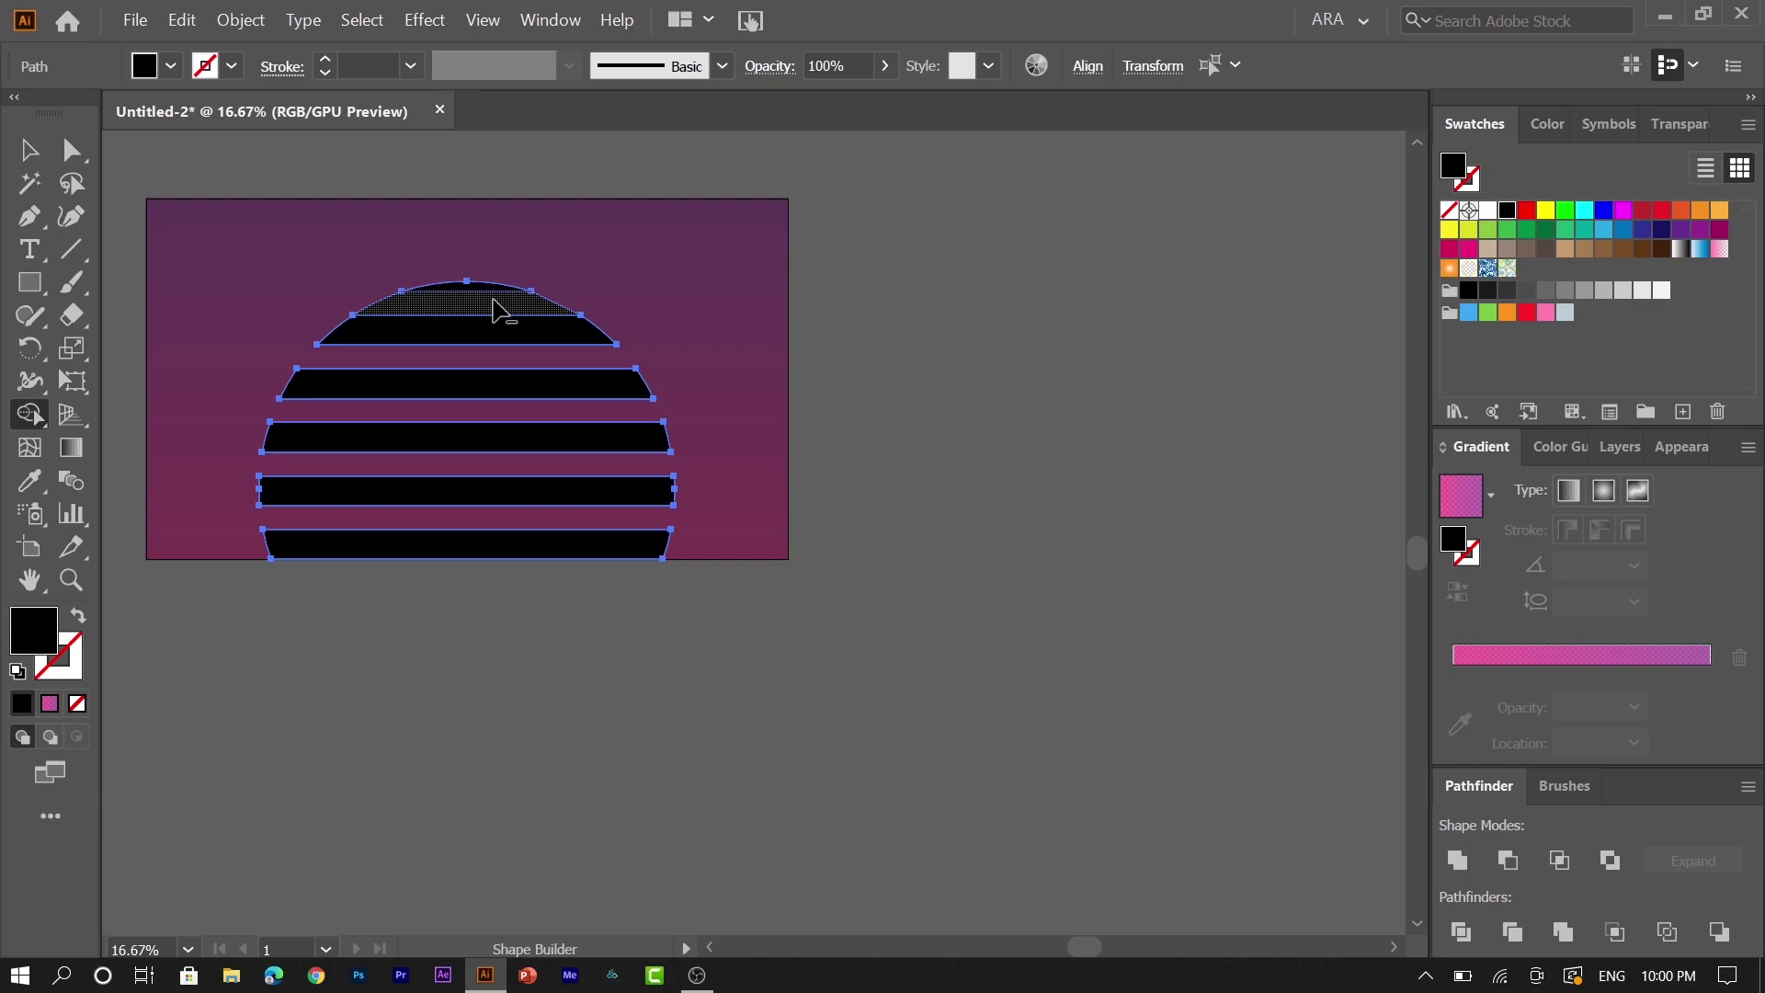
- Fill all the sun stripes with a linear gradient from light orange to darker orange
{"action": "left_click", "coordinate": [32, 148]}
{"action": "left_click", "coordinate": [383, 166]}
{"action": "left_click_drag", "start_coordinate": [664, 628], "coordinate": [406, 280]}
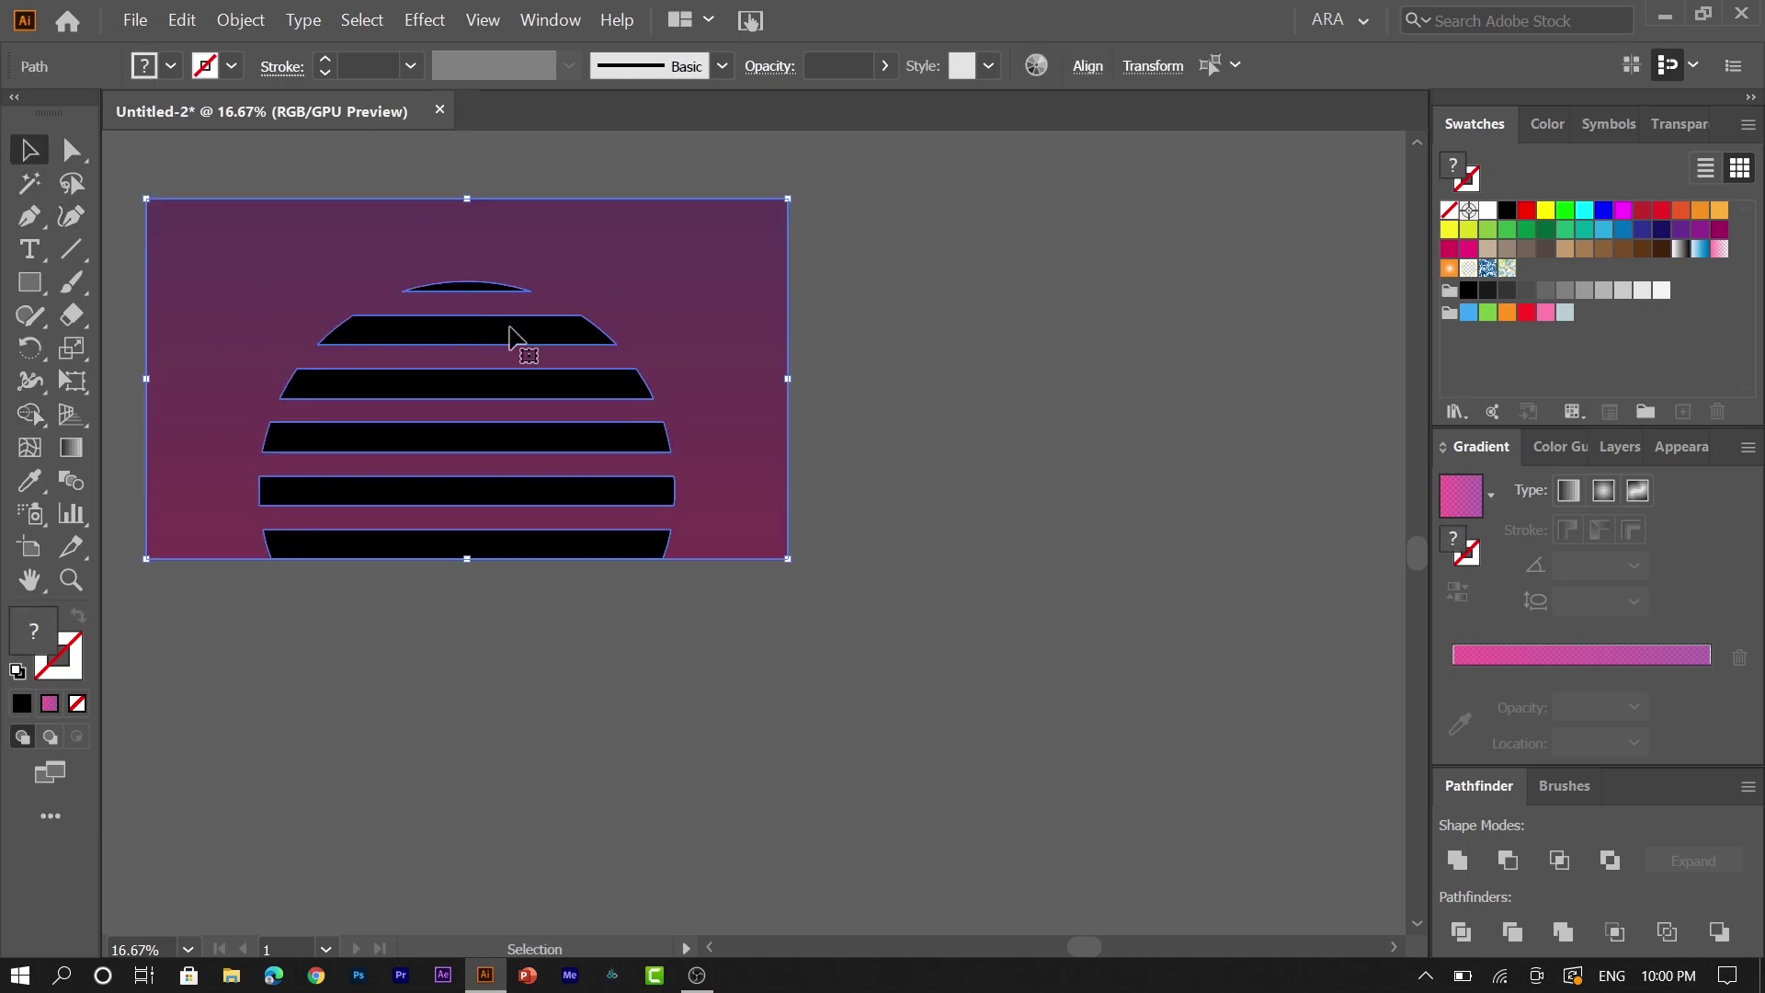
{"action": "left_click", "coordinate": [765, 361], "text": "shift"}
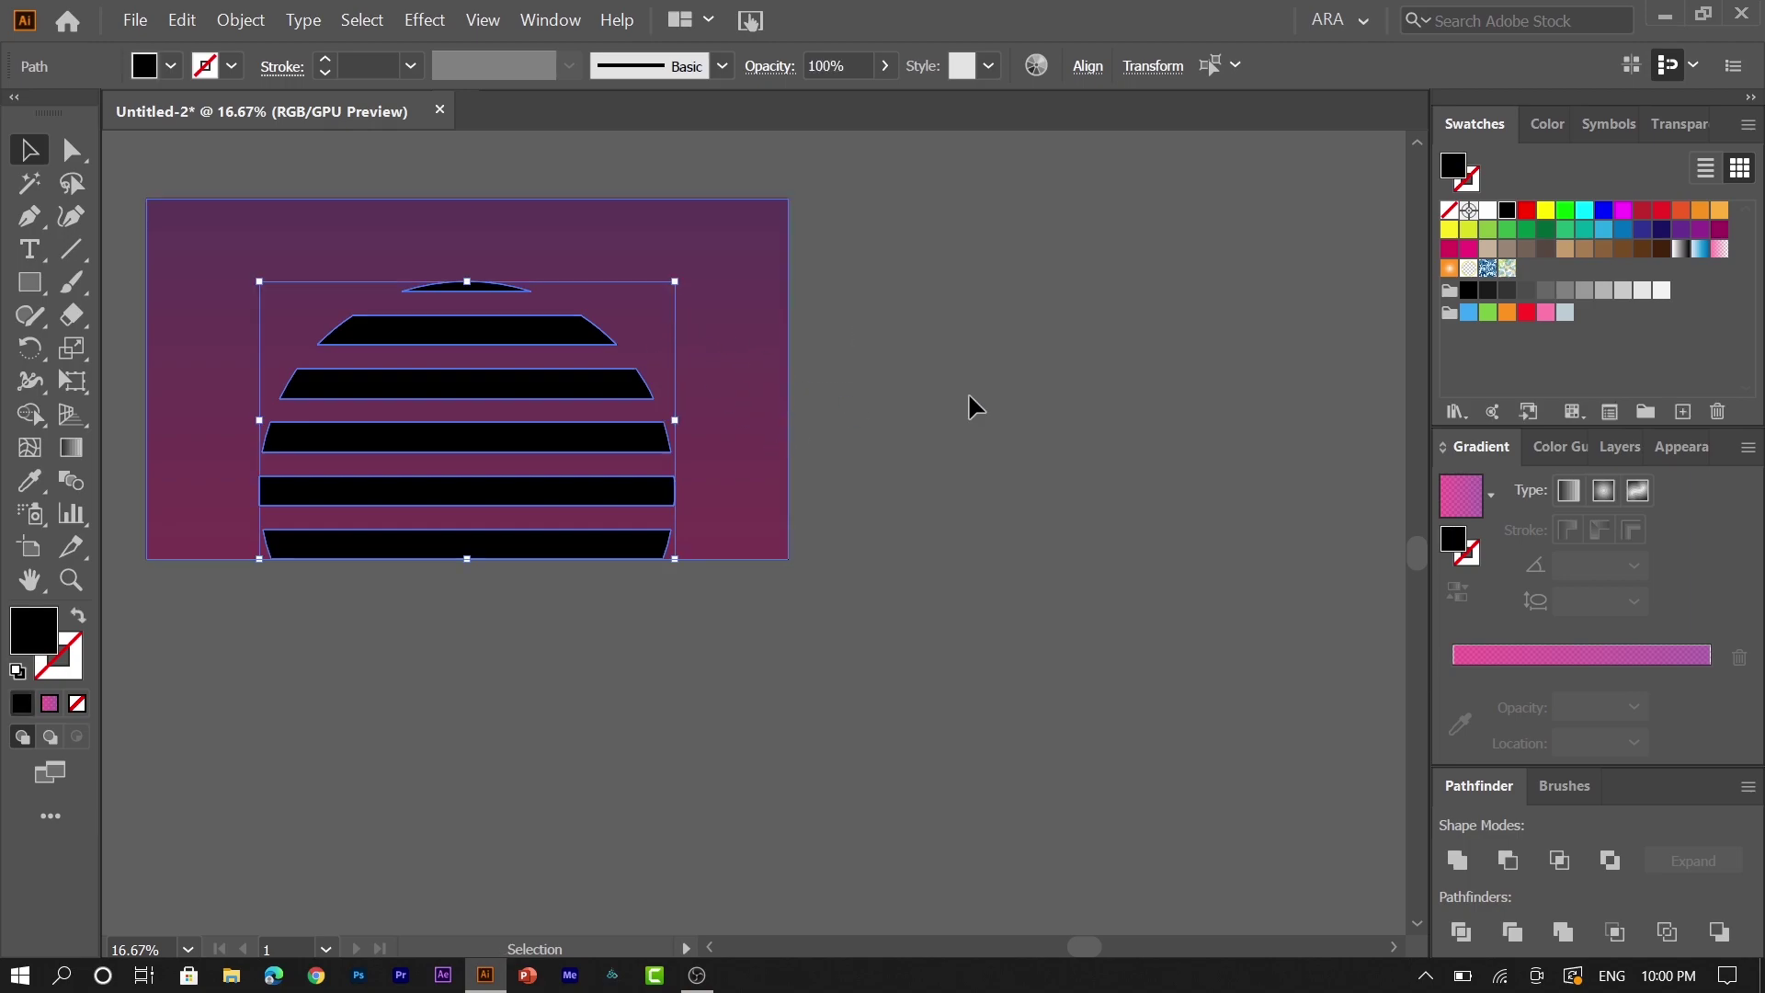
{"action": "left_click", "coordinate": [1472, 511]}
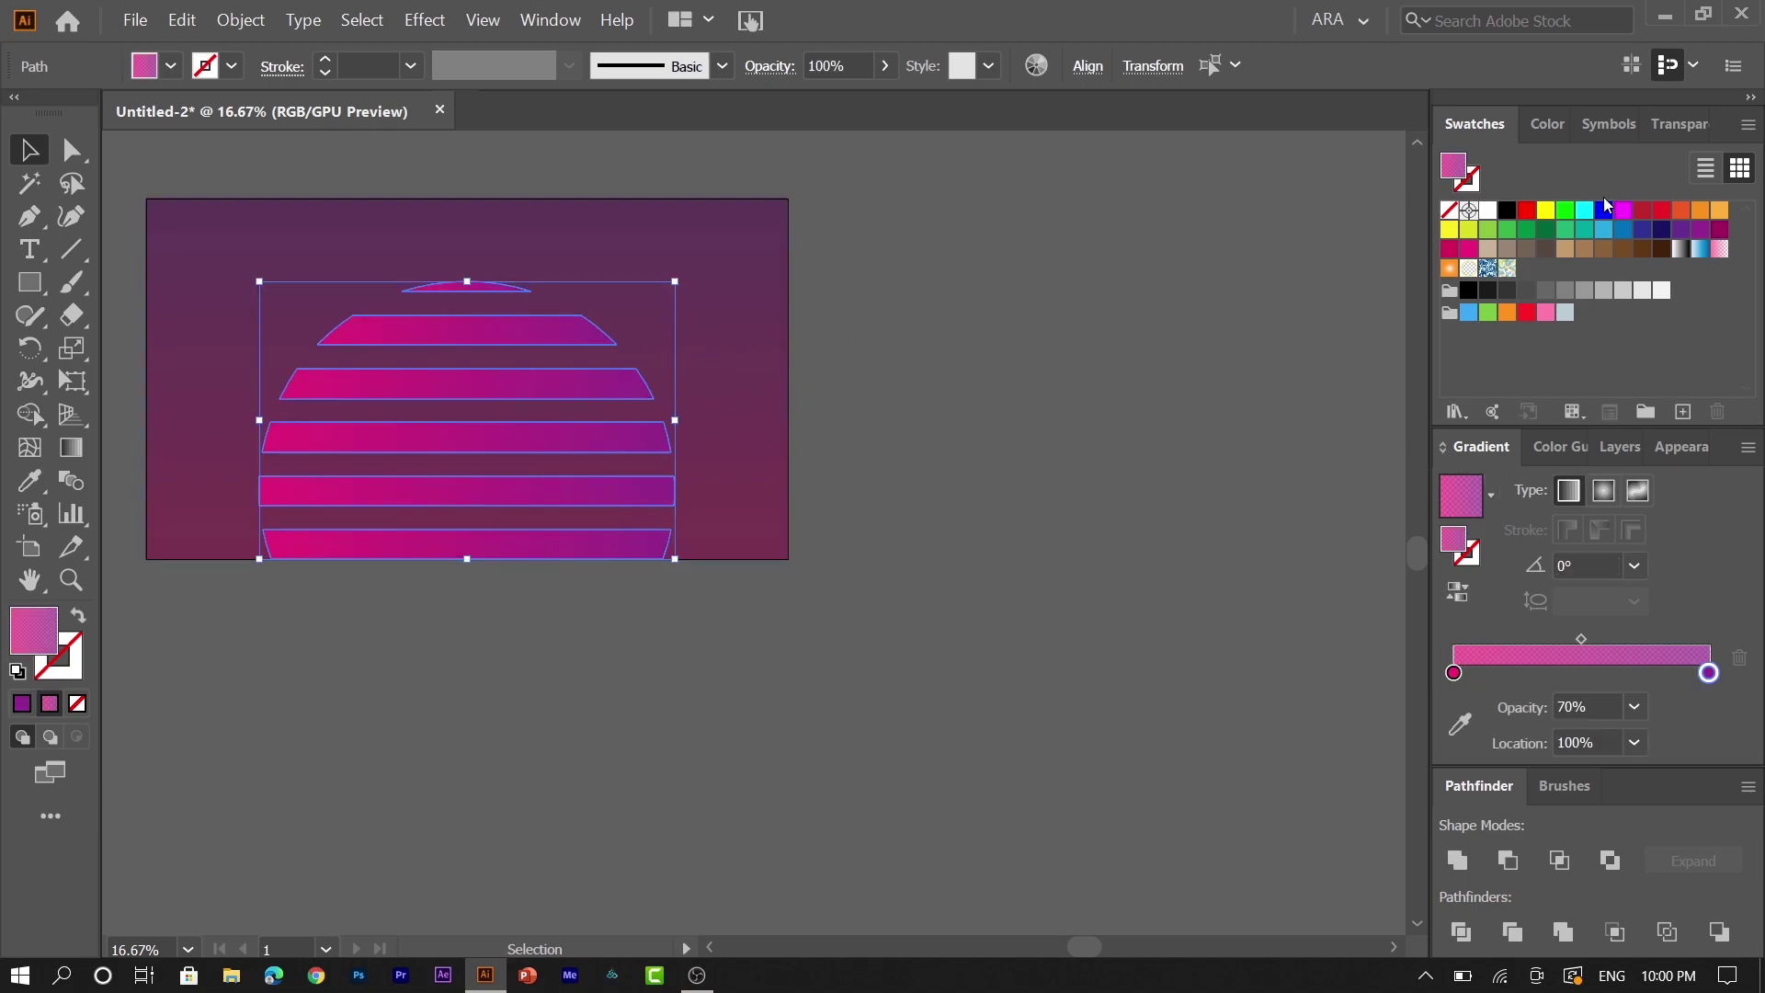
{"action": "left_click_drag", "start_coordinate": [1715, 213], "coordinate": [1697, 290]}
{"action": "left_click_drag", "start_coordinate": [1455, 674], "coordinate": [1454, 673]}
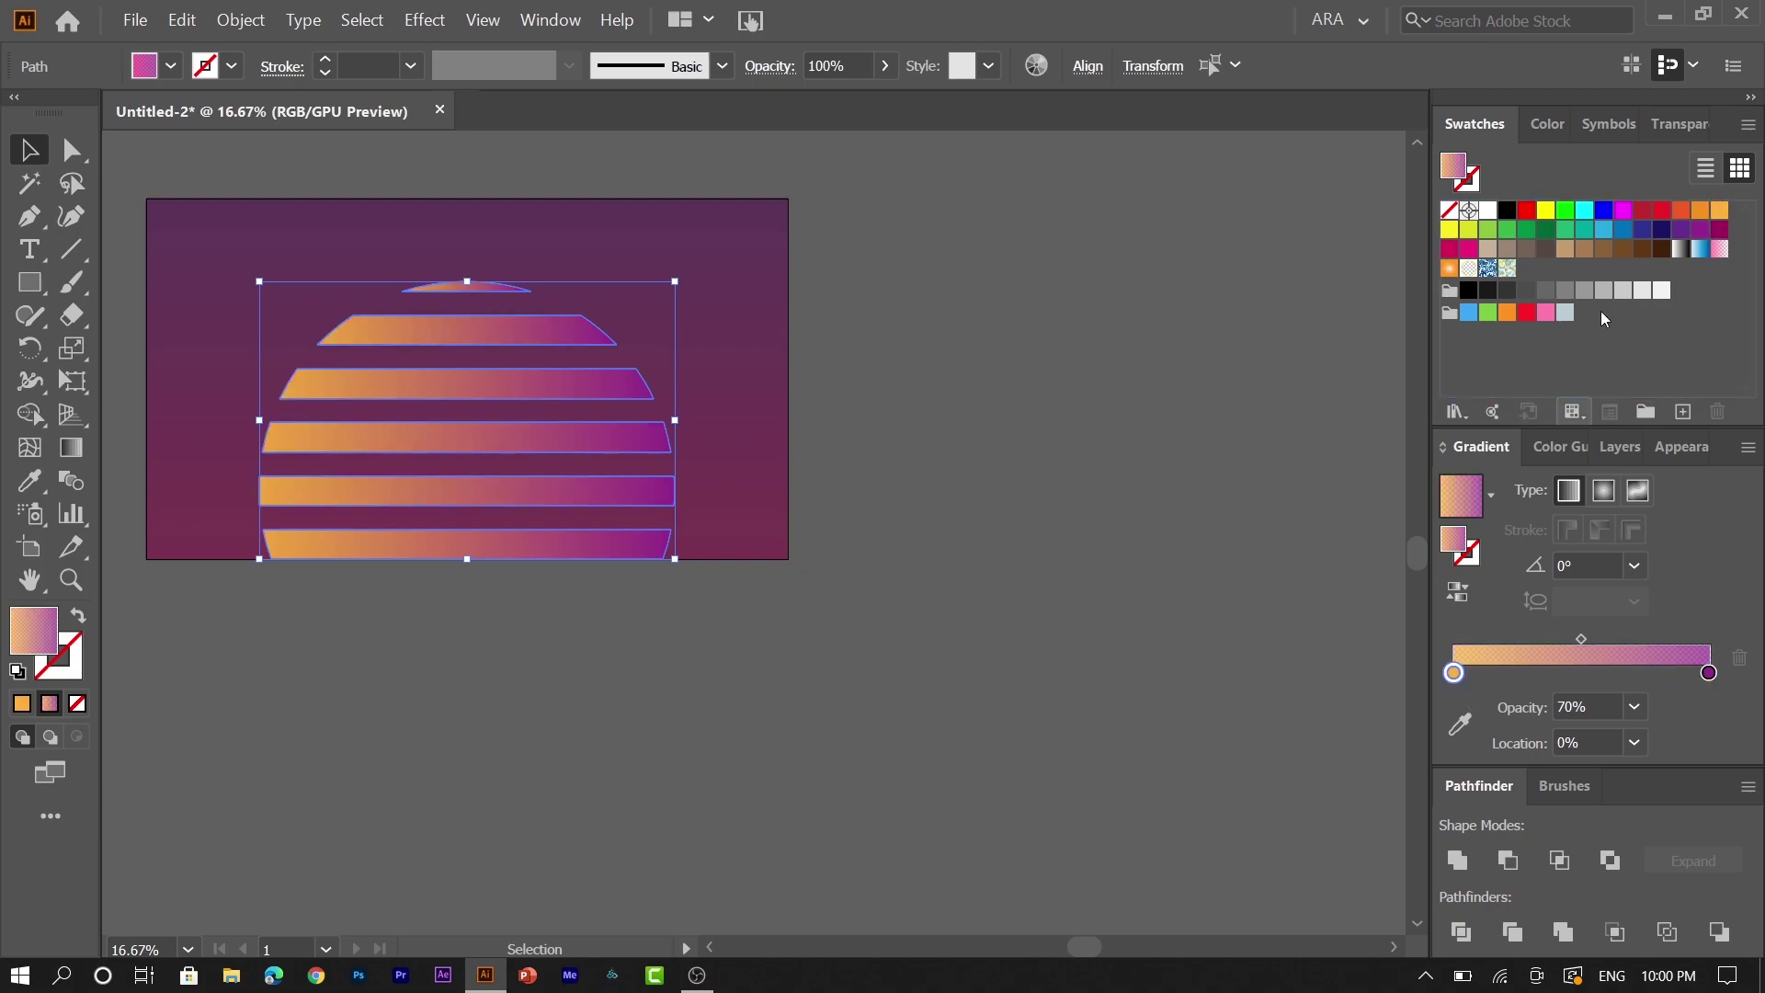
{"action": "left_click_drag", "start_coordinate": [1702, 221], "coordinate": [1709, 674]}
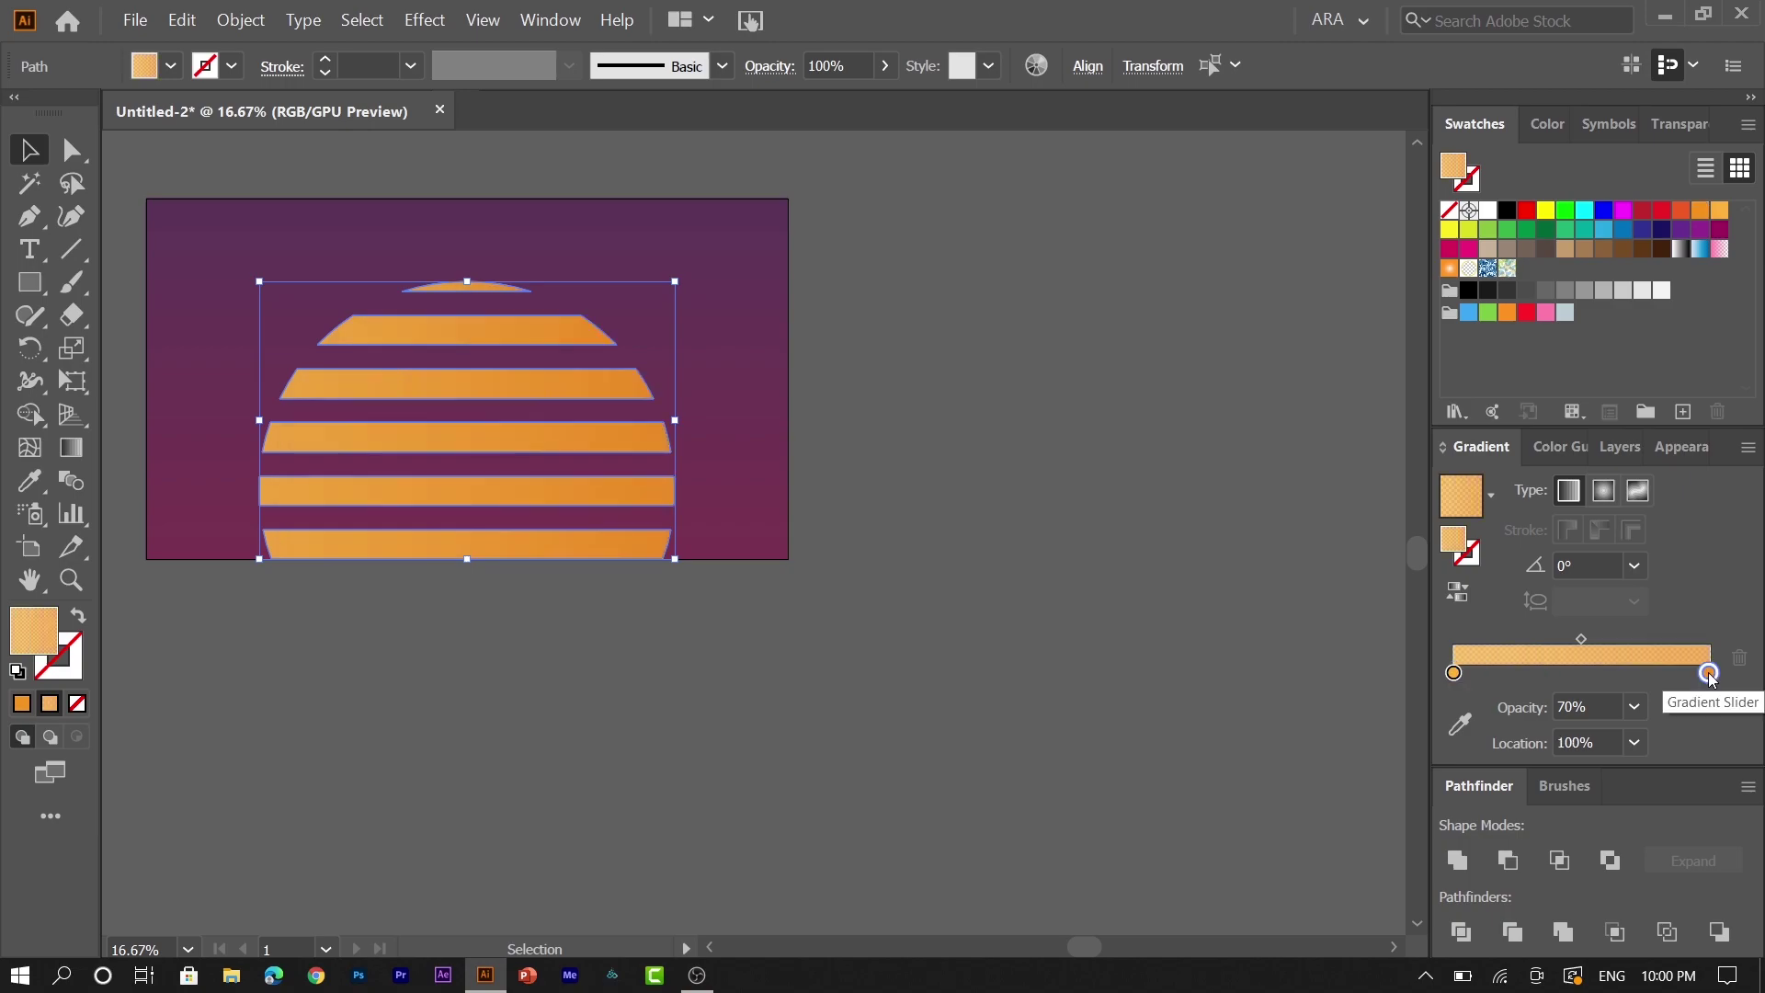
- Set the stripes' gradient angle to 90° and unite them into one object with Pathfinder
{"action": "left_click", "coordinate": [1604, 564]}
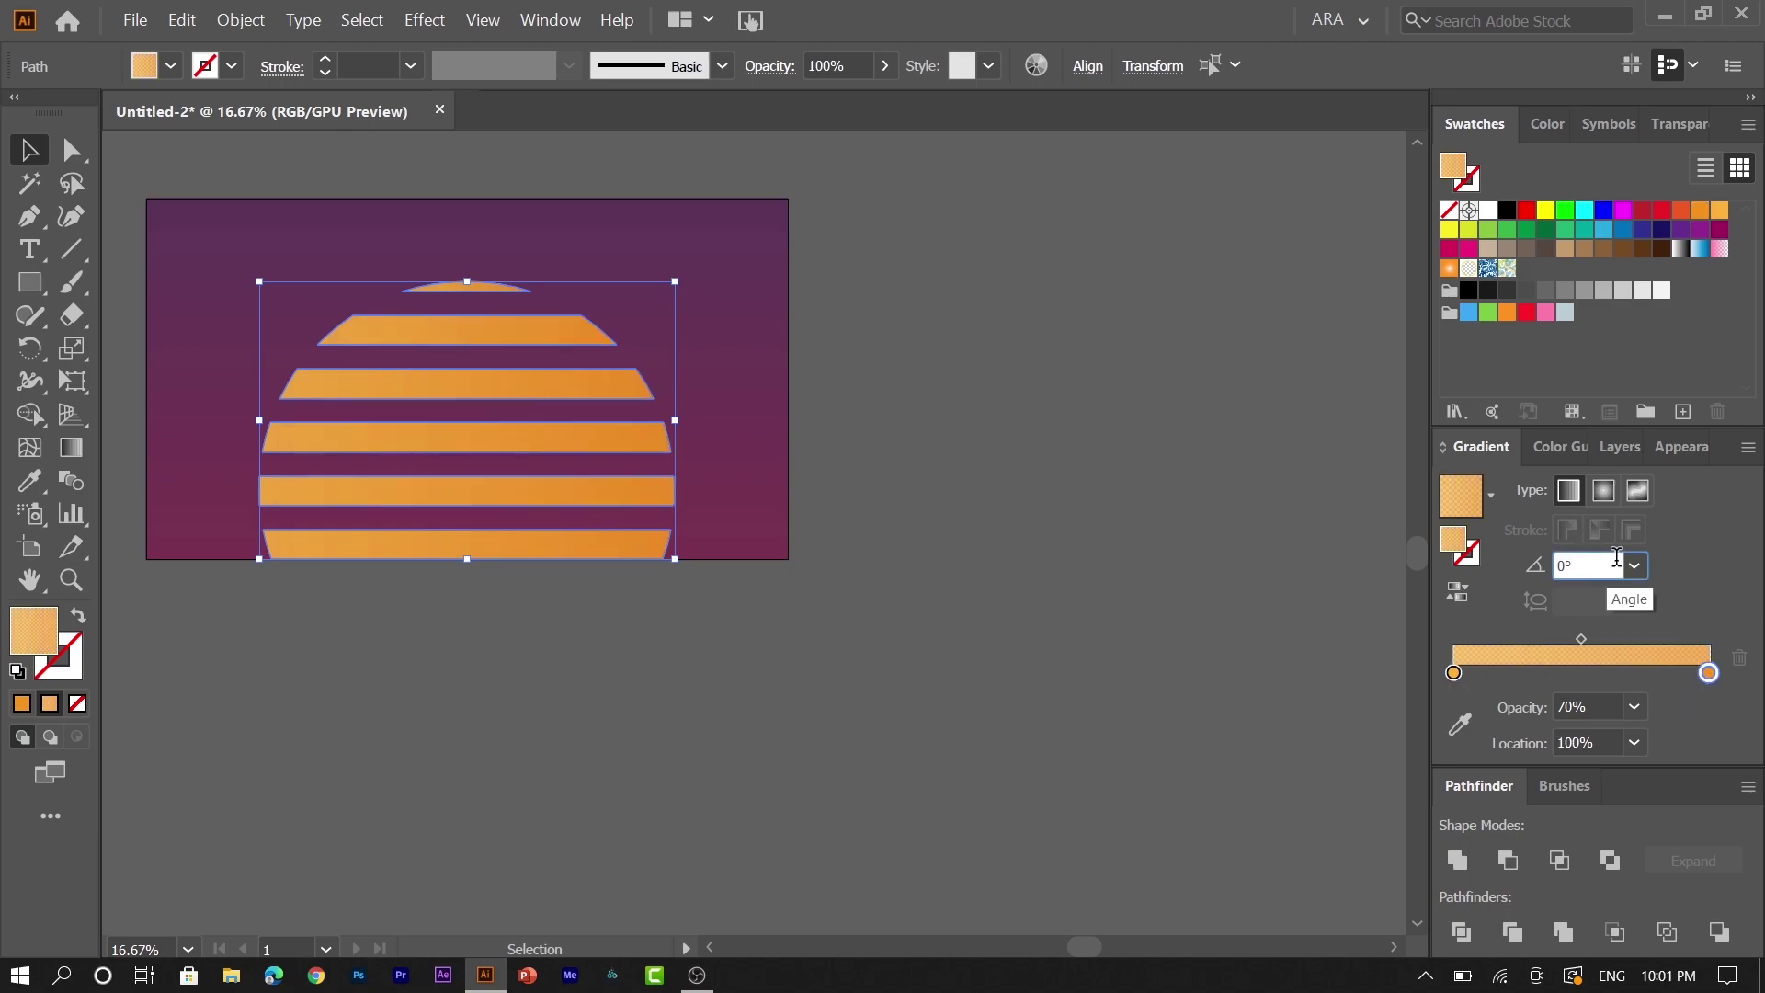
{"action": "left_click", "coordinate": [1634, 566]}
{"action": "left_click", "coordinate": [1676, 162]}
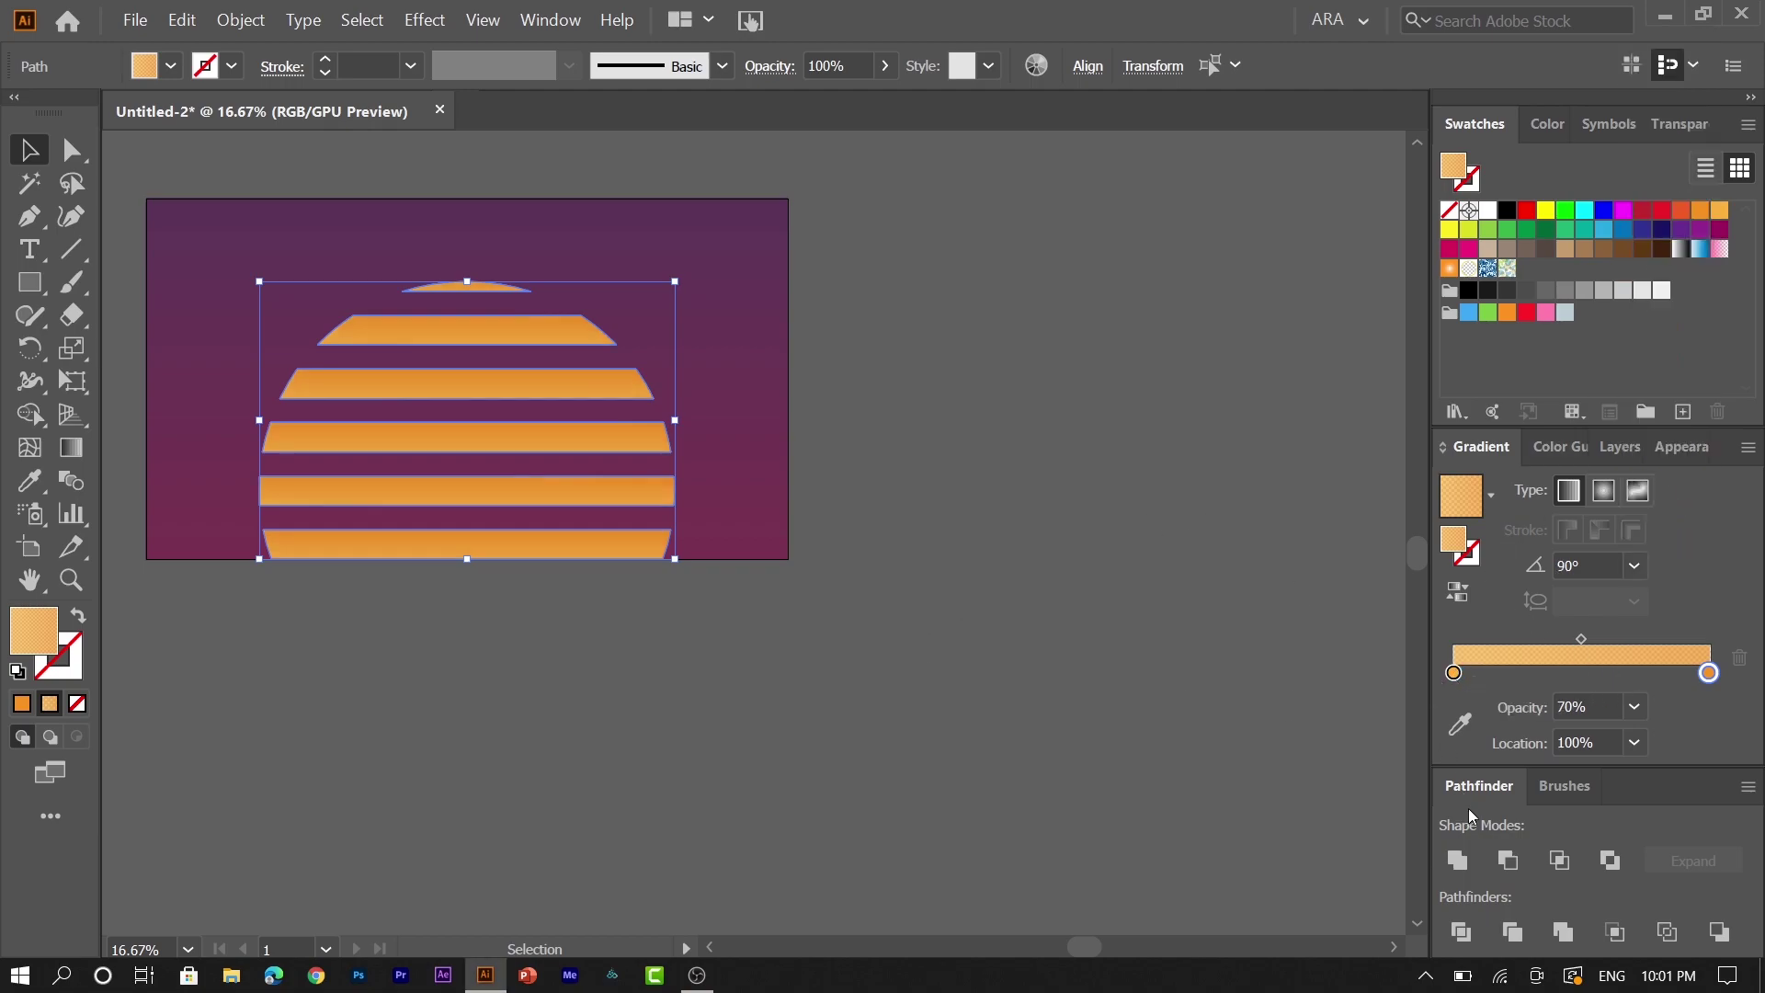
{"action": "left_click", "coordinate": [1458, 859]}
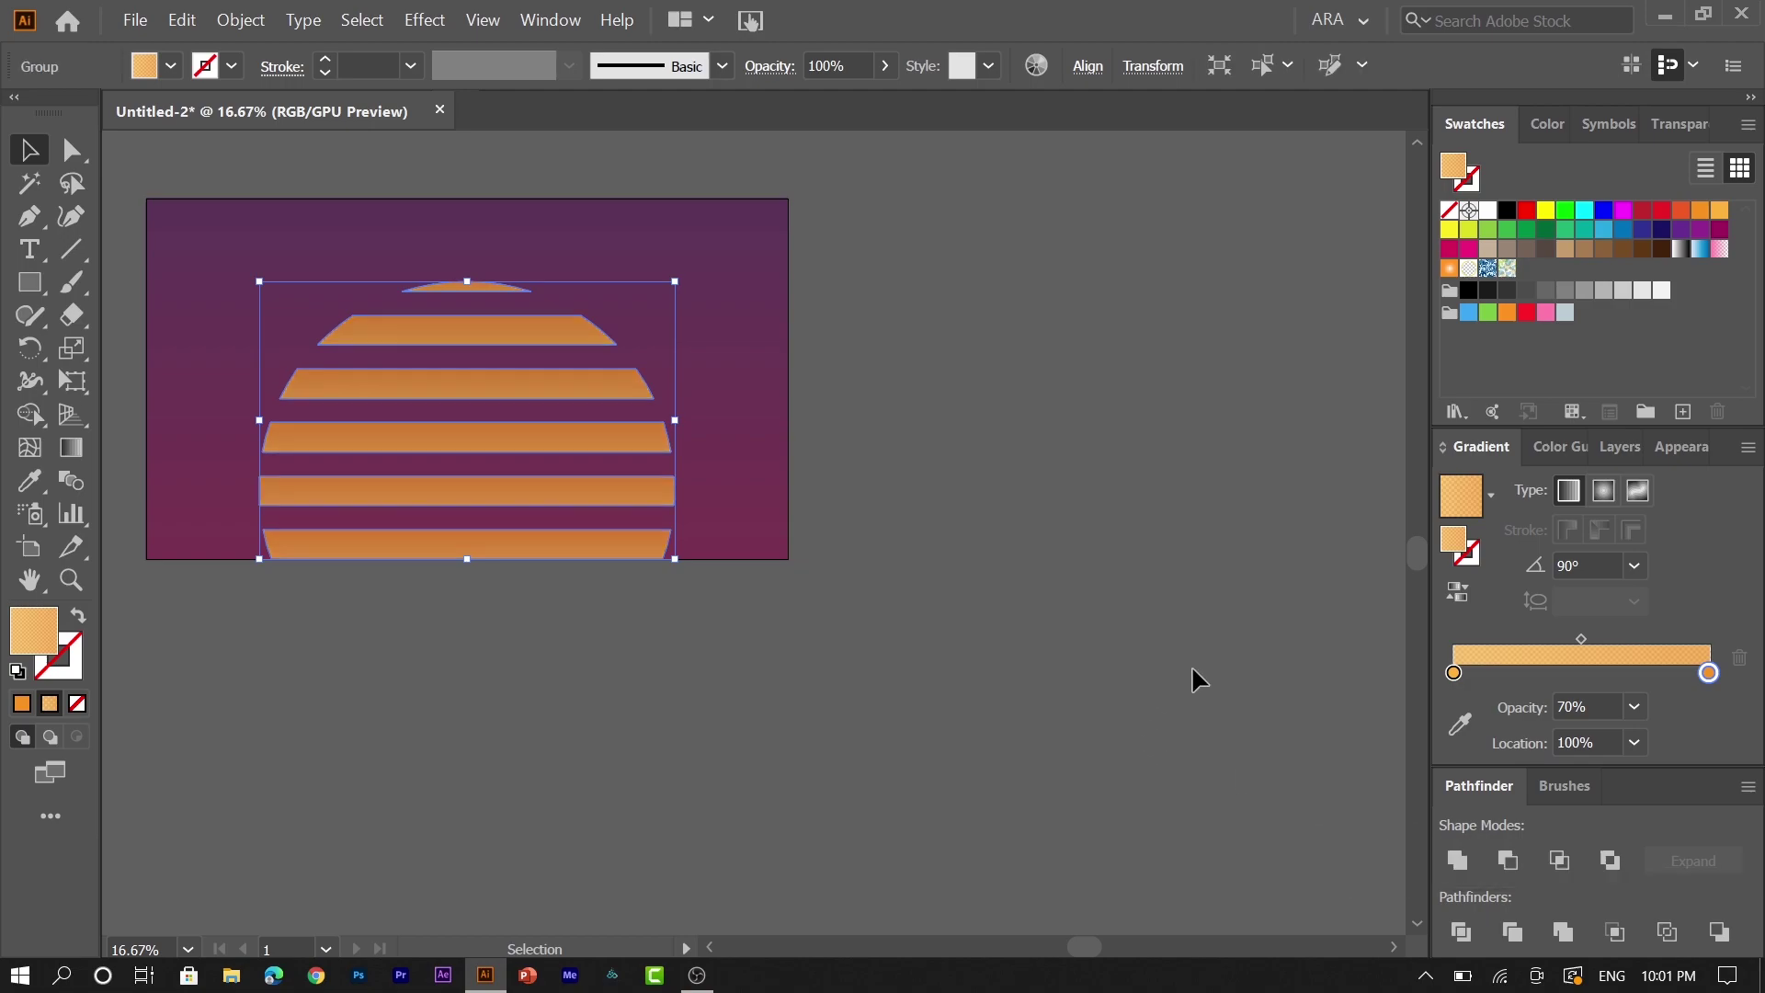
- Reapply the light and darker orange to the united sun's gradient stops and set the gradient angle to 70°
{"action": "left_click", "coordinate": [1454, 673]}
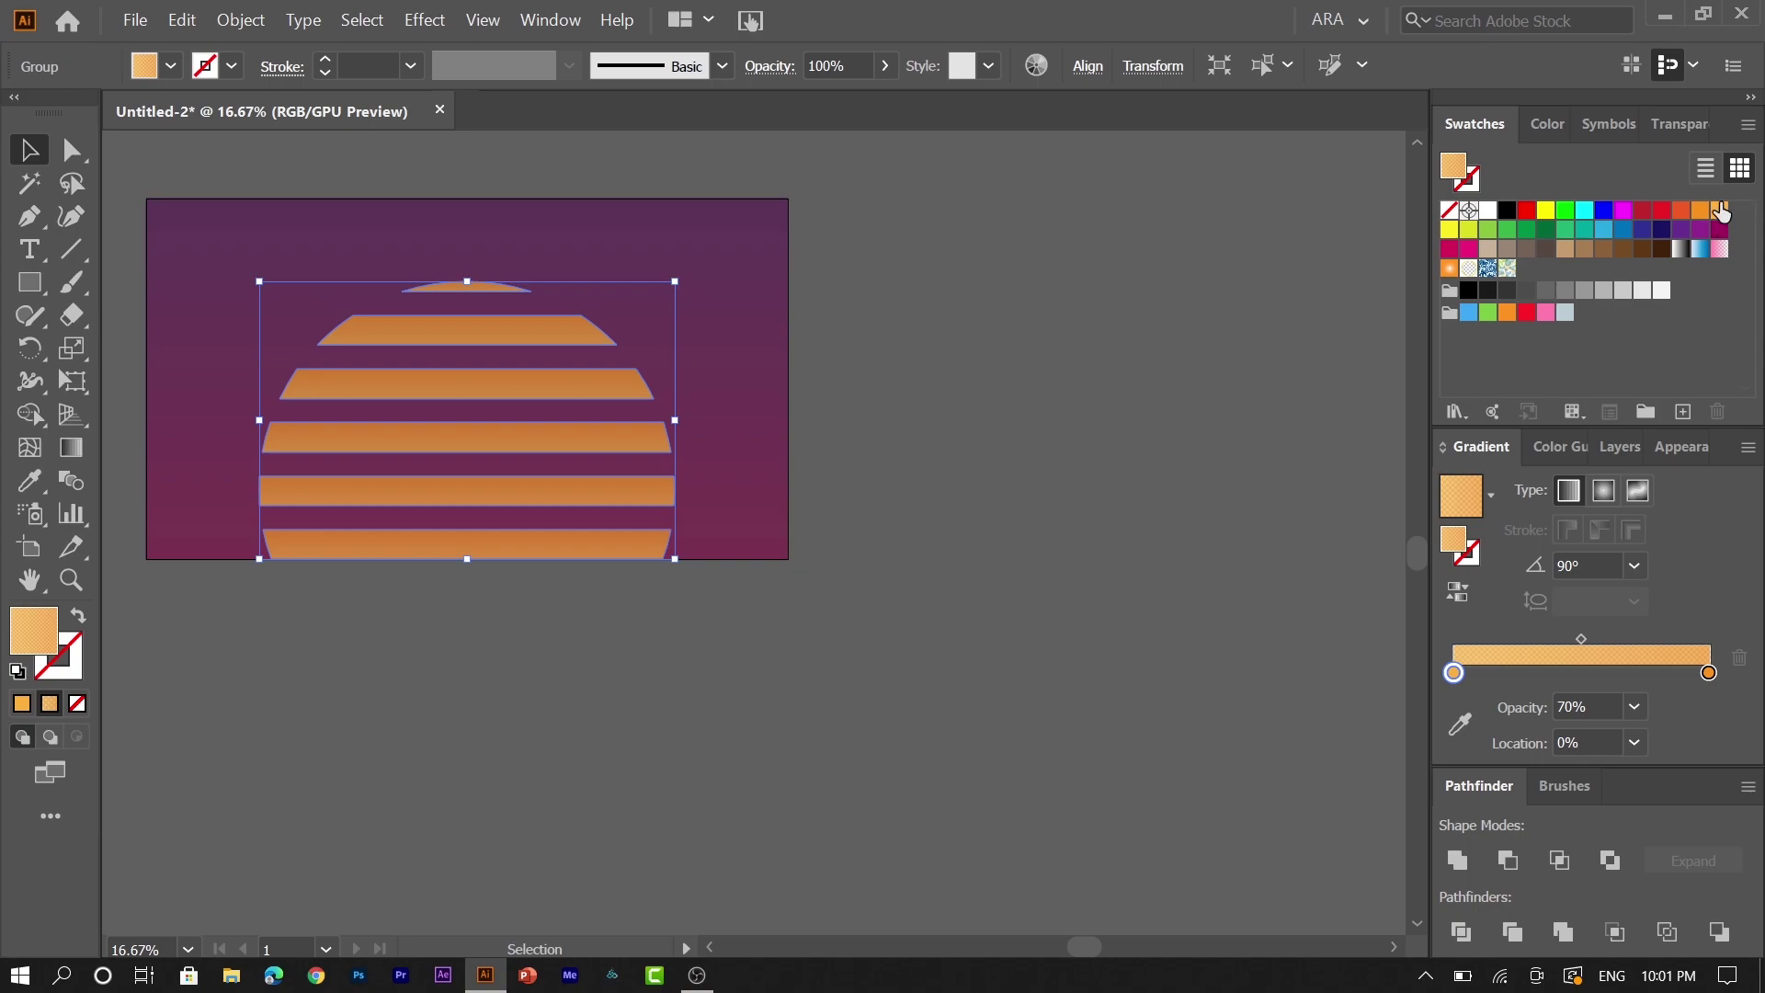
{"action": "left_click", "coordinate": [1716, 217]}
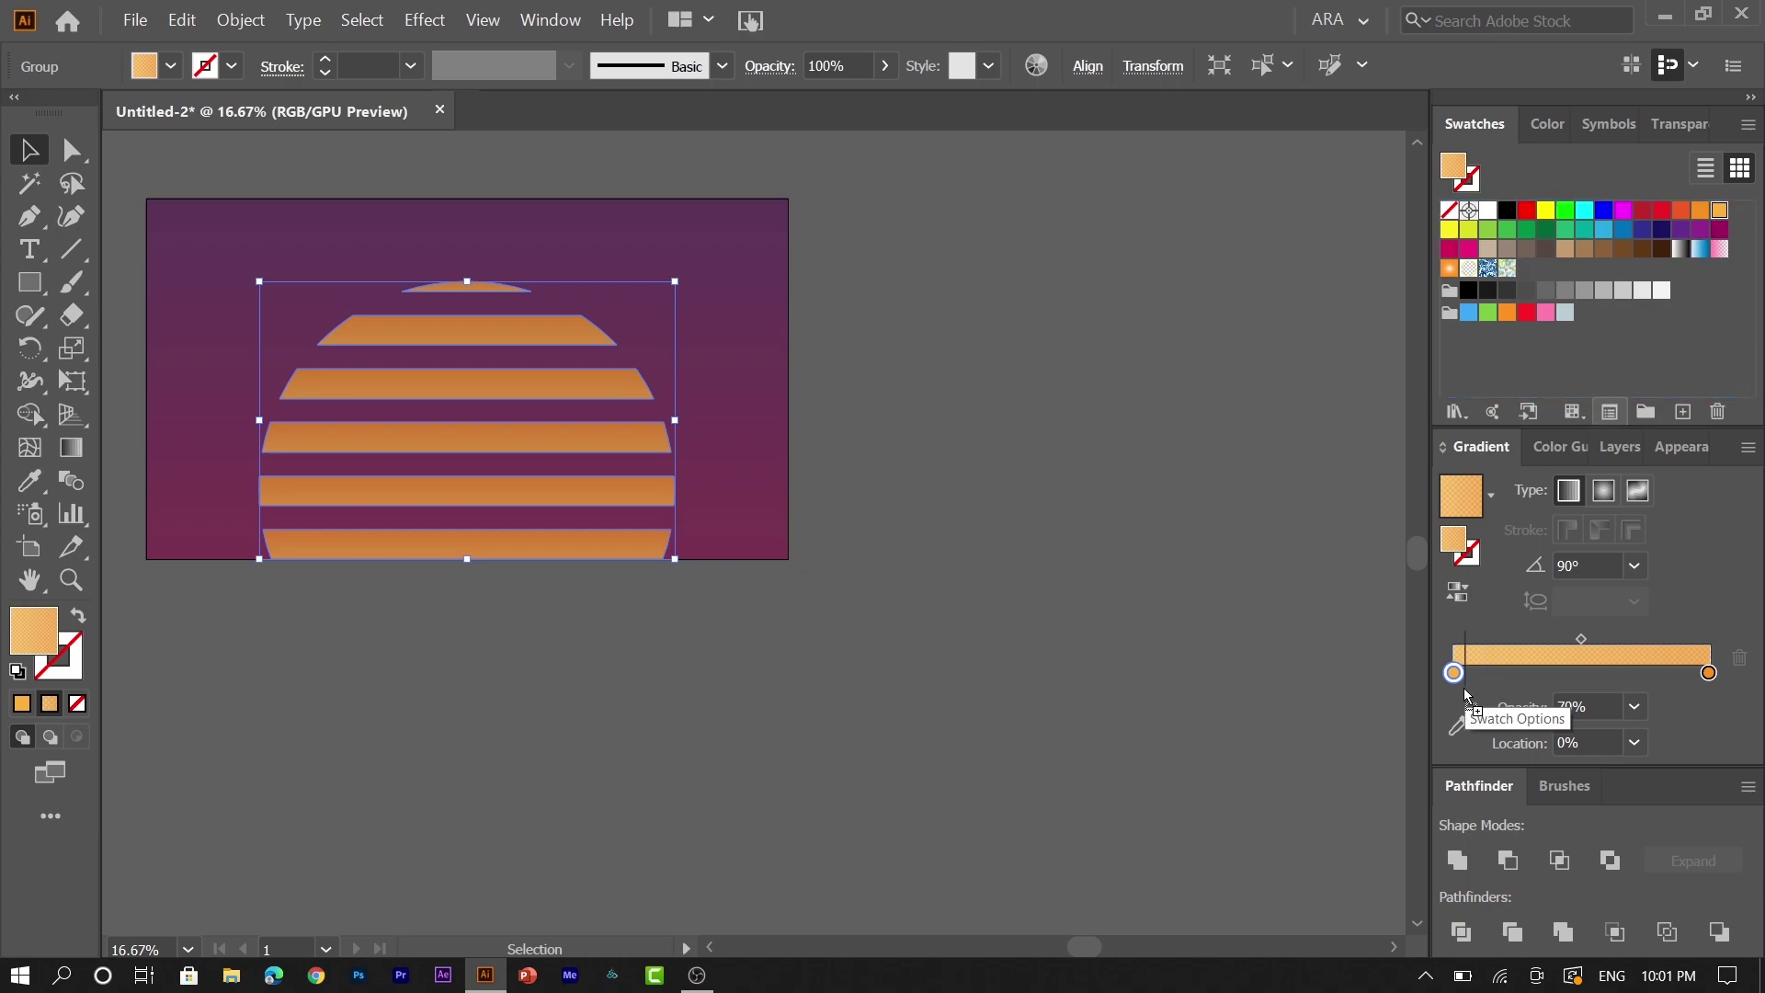
{"action": "left_click_drag", "start_coordinate": [1455, 671], "coordinate": [1453, 673]}
{"action": "left_click_drag", "start_coordinate": [1699, 210], "coordinate": [1705, 283]}
{"action": "left_click_drag", "start_coordinate": [1710, 677], "coordinate": [1710, 680]}
{"action": "left_click", "coordinate": [1598, 562]}
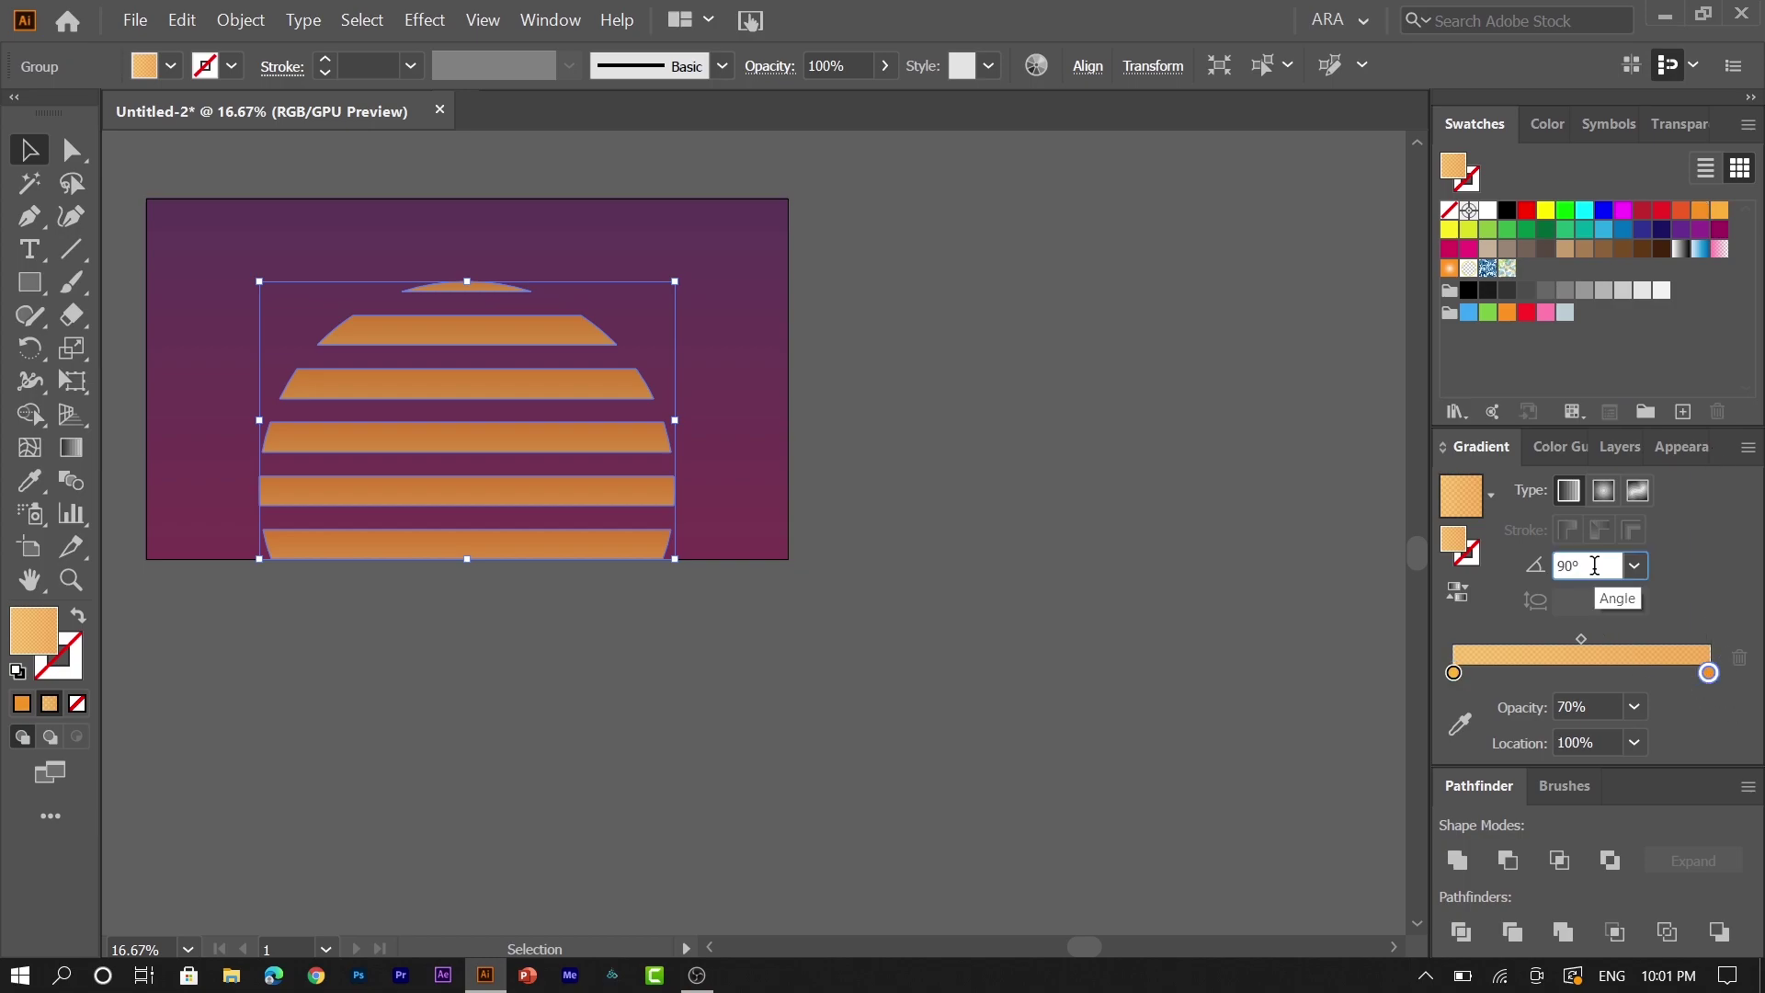
{"action": "key", "text": "shift+Down"}
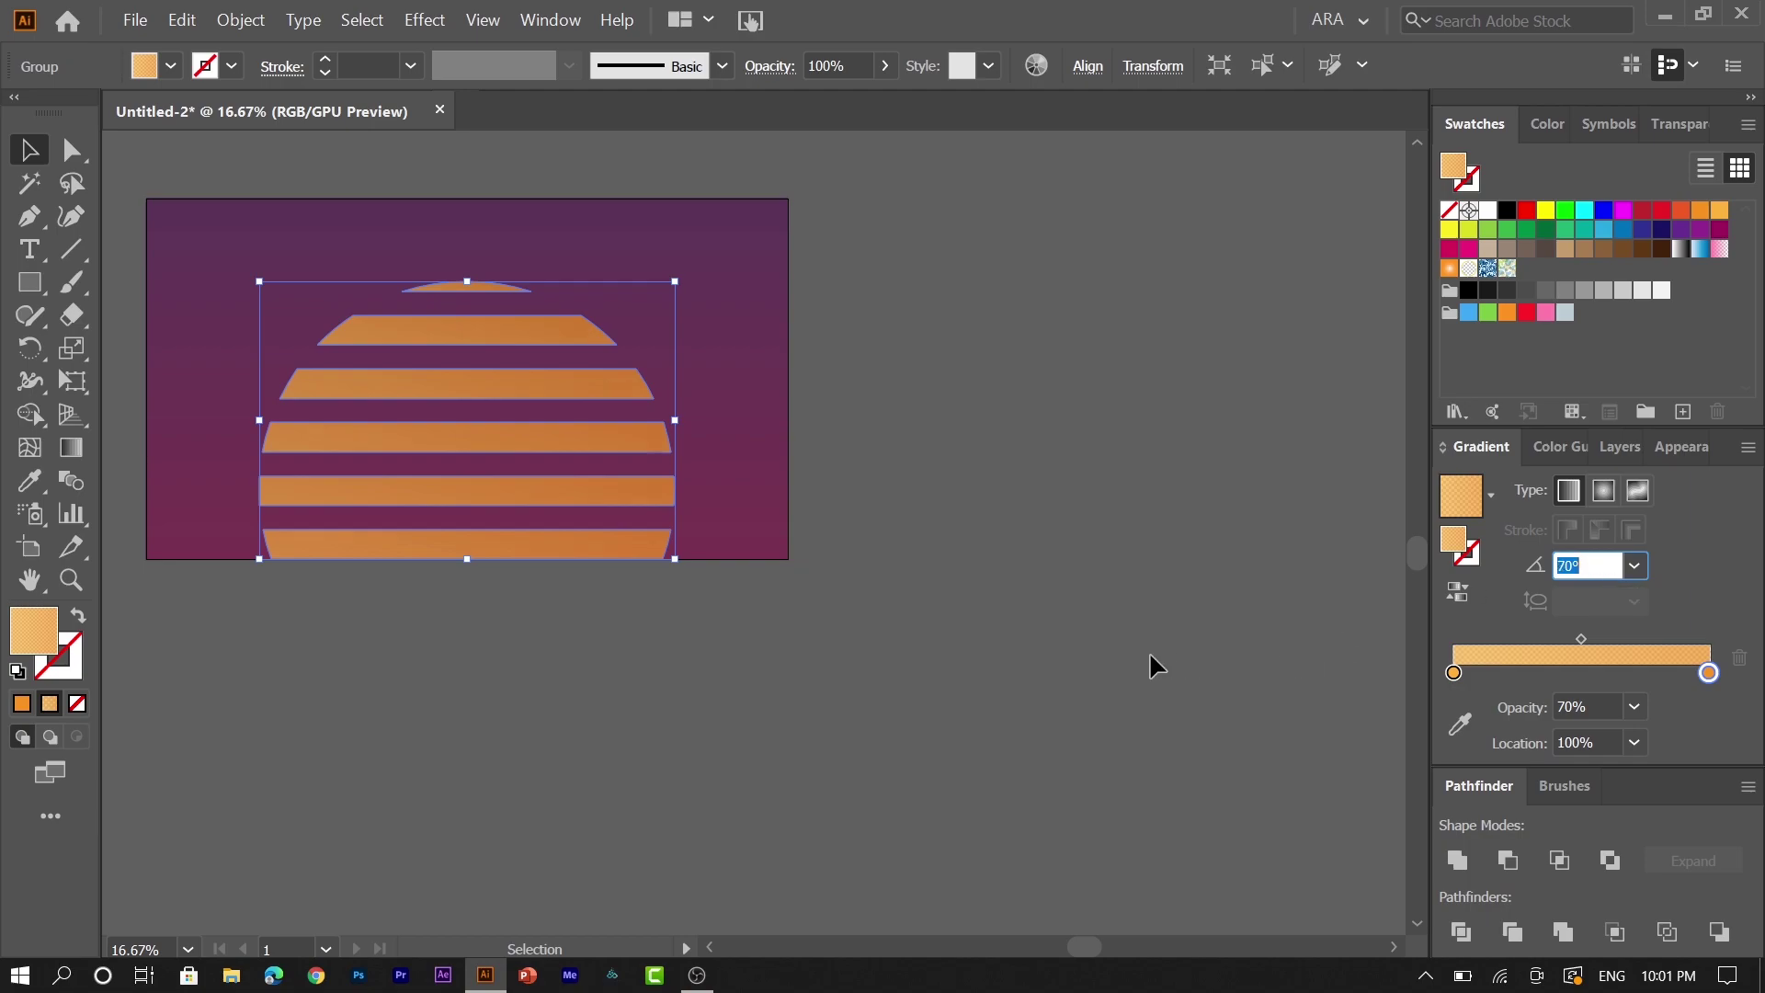
{"action": "left_click", "coordinate": [1248, 613]}
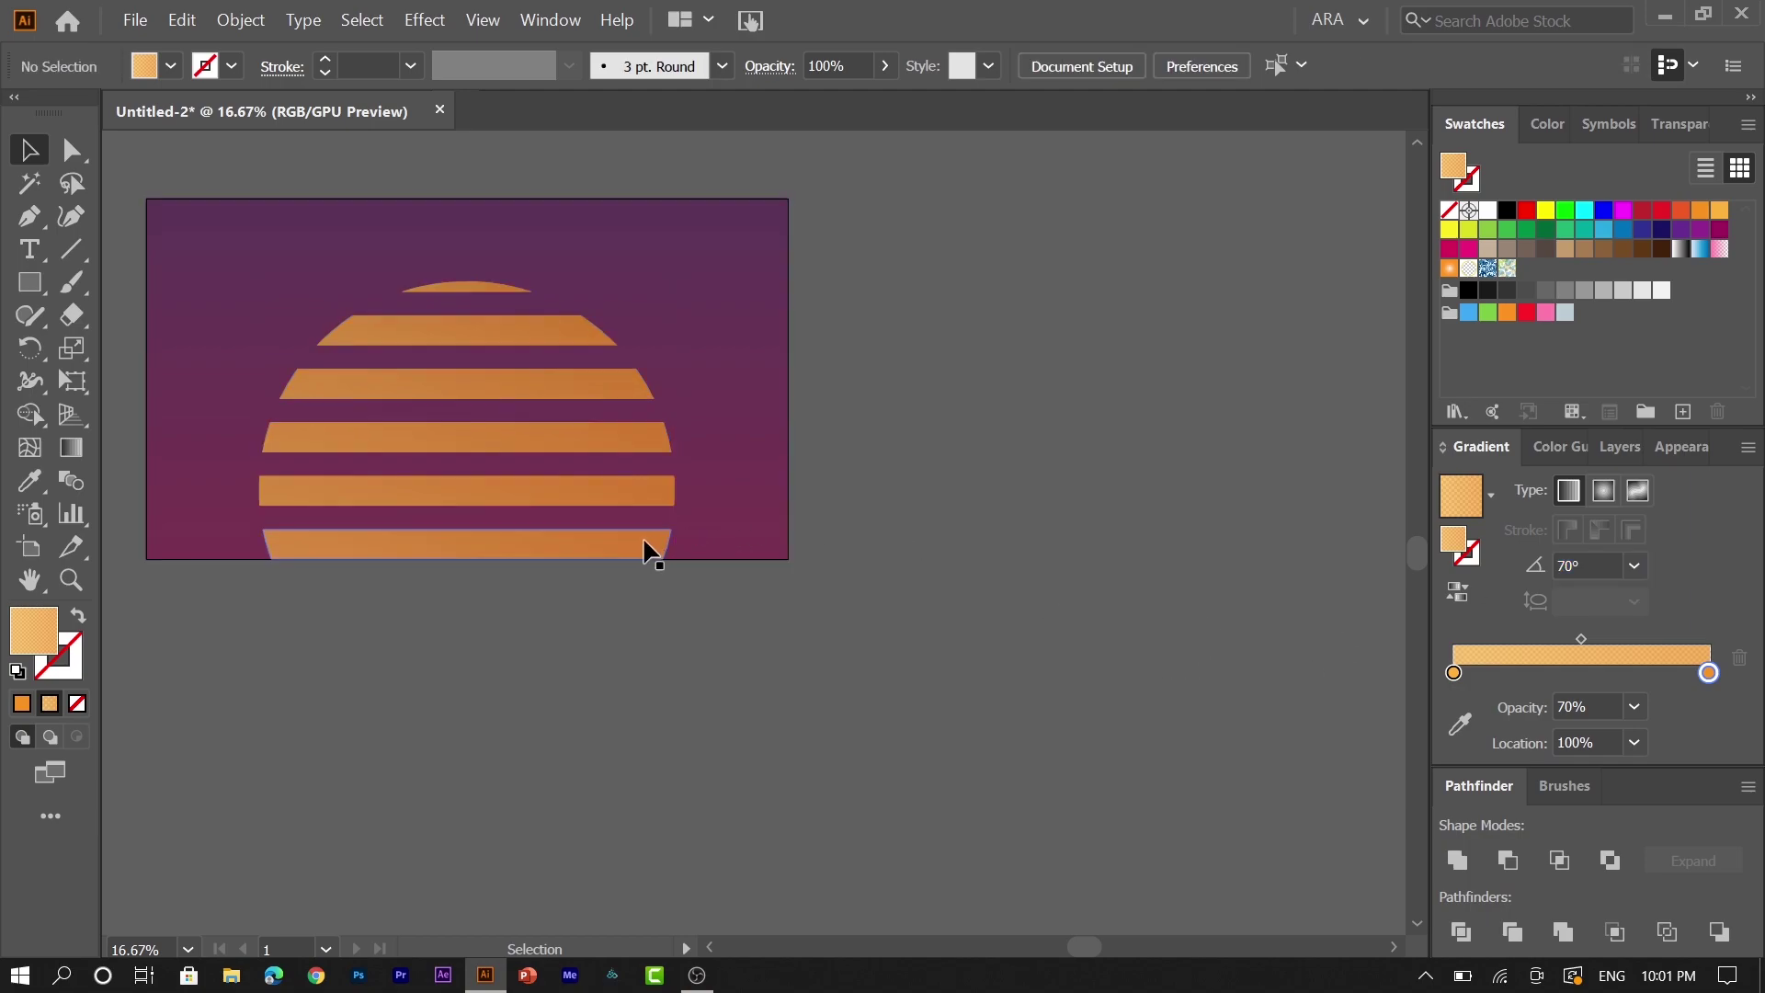
{"action": "key", "text": "ctrl+a"}
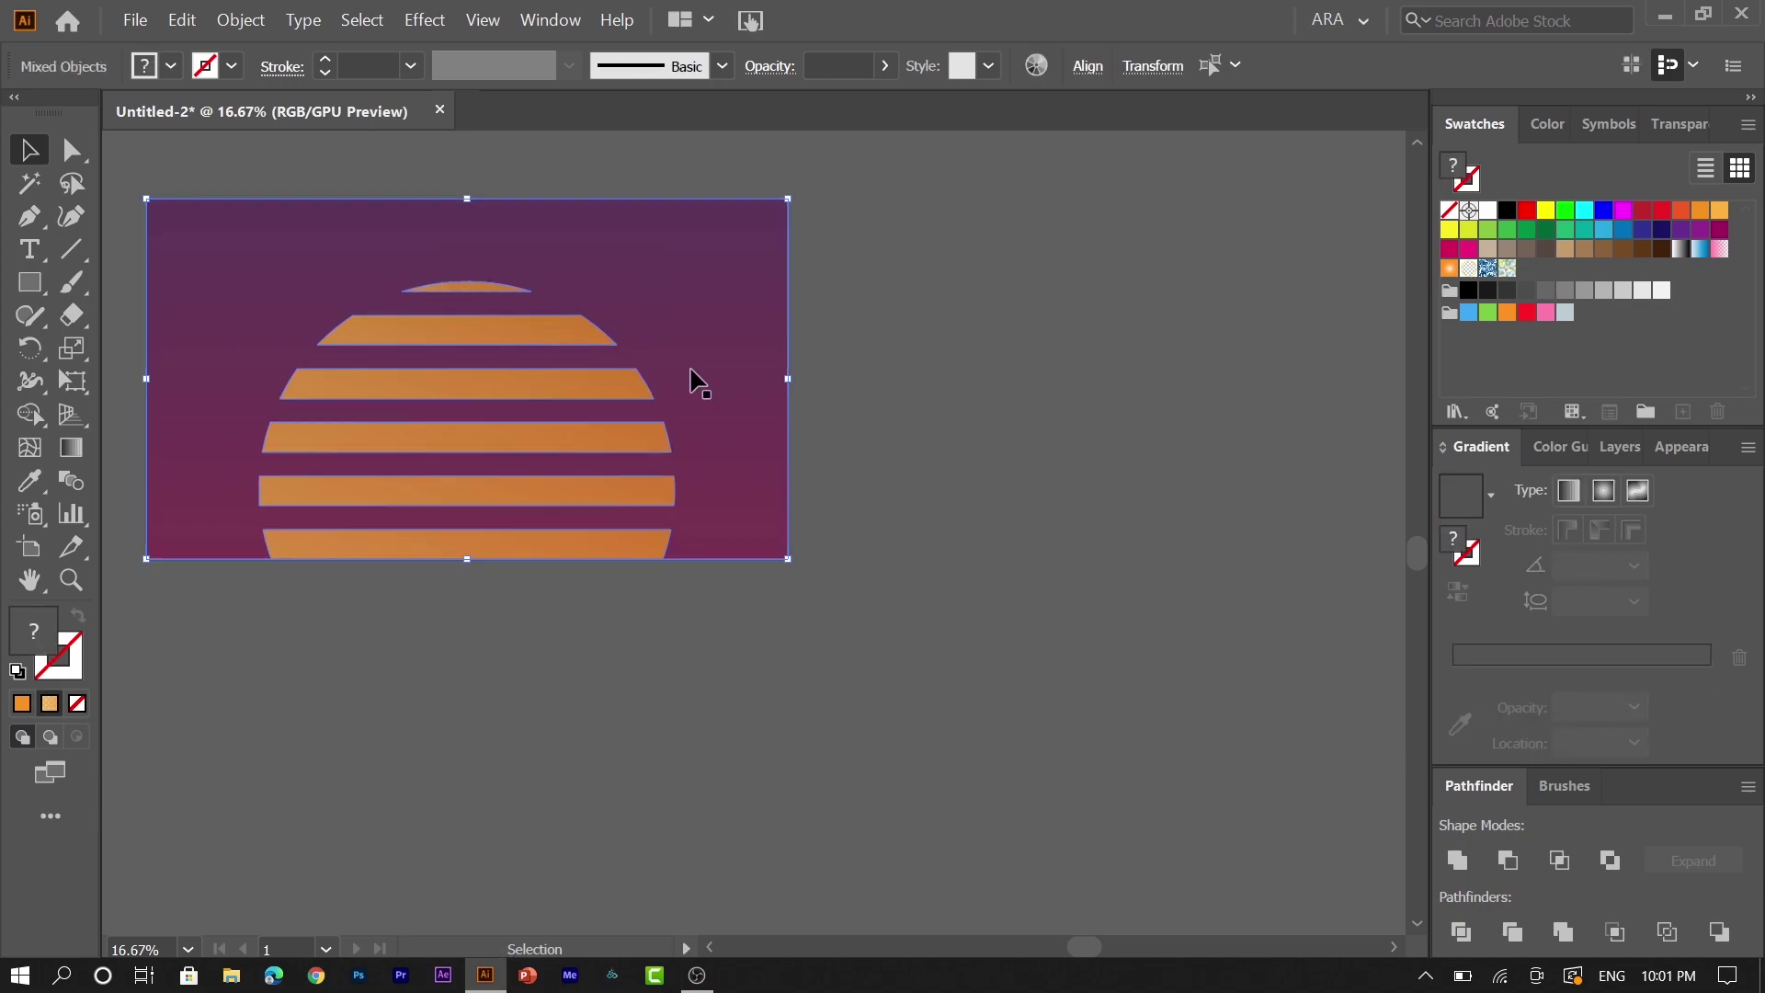
{"action": "left_click", "coordinate": [849, 425]}
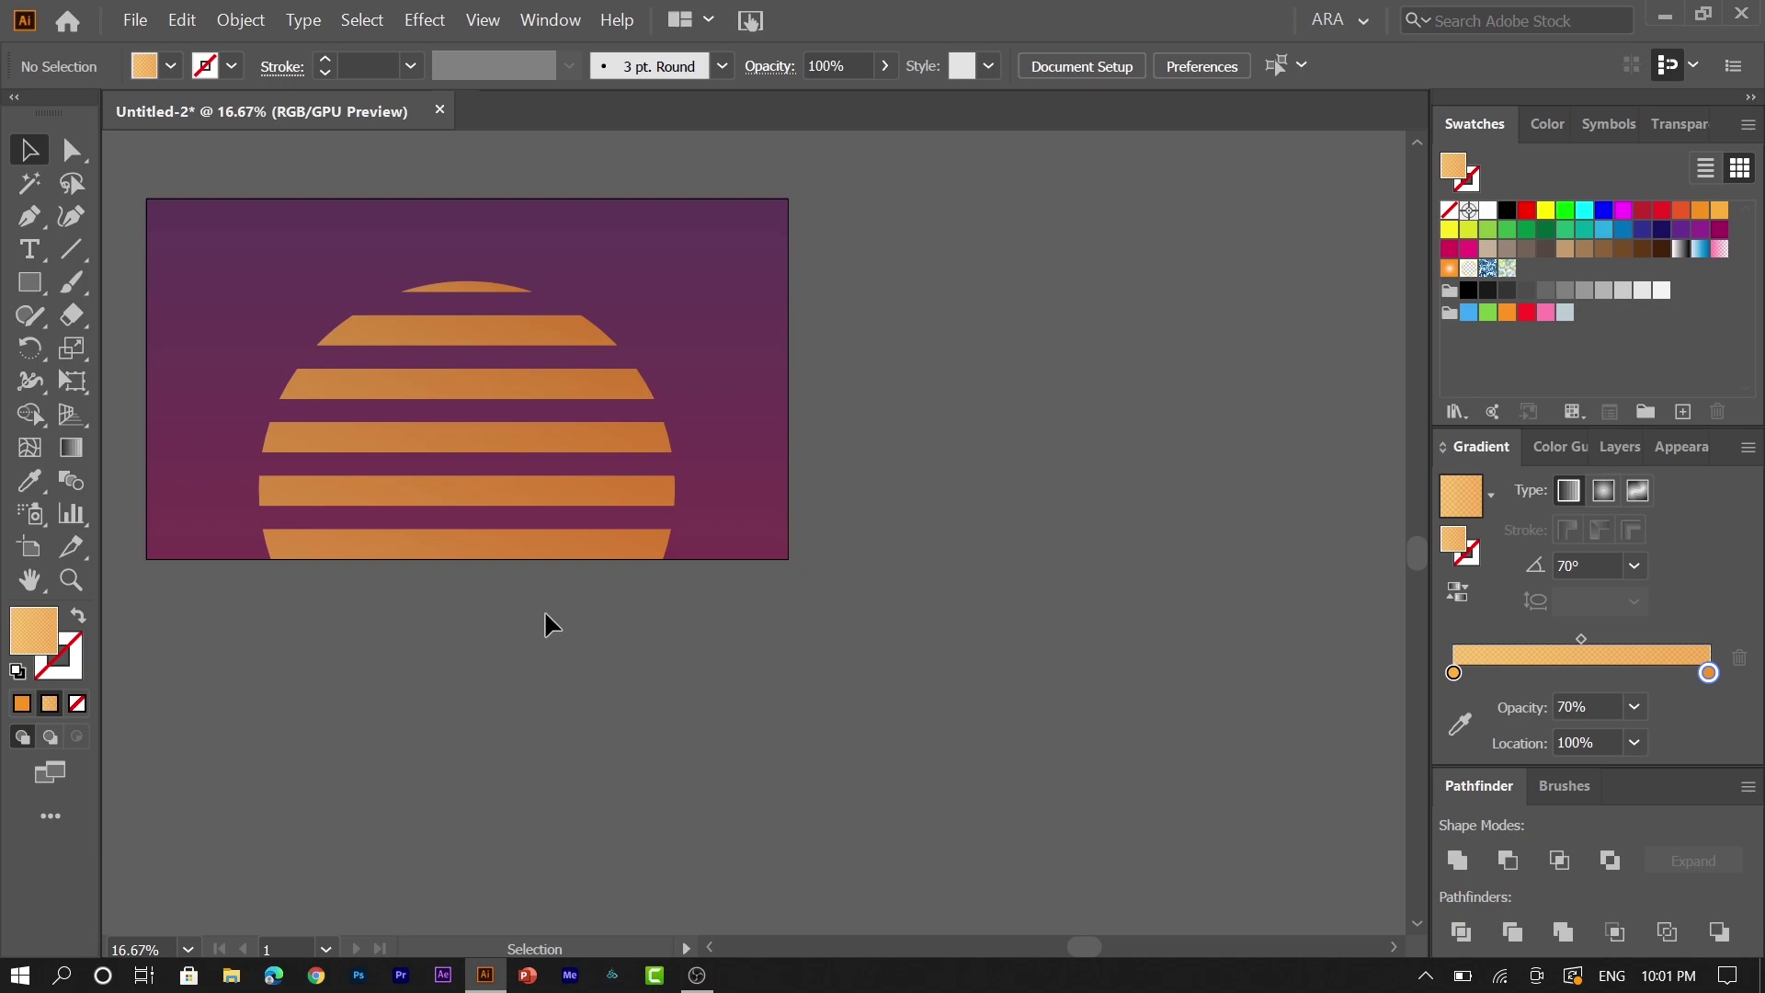
{"action": "scroll", "coordinate": [544, 613], "scroll_direction": "up", "scroll_amount": 2}
{"action": "key", "text": "ctrl+a"}
{"action": "left_click", "coordinate": [731, 349], "text": "shift"}
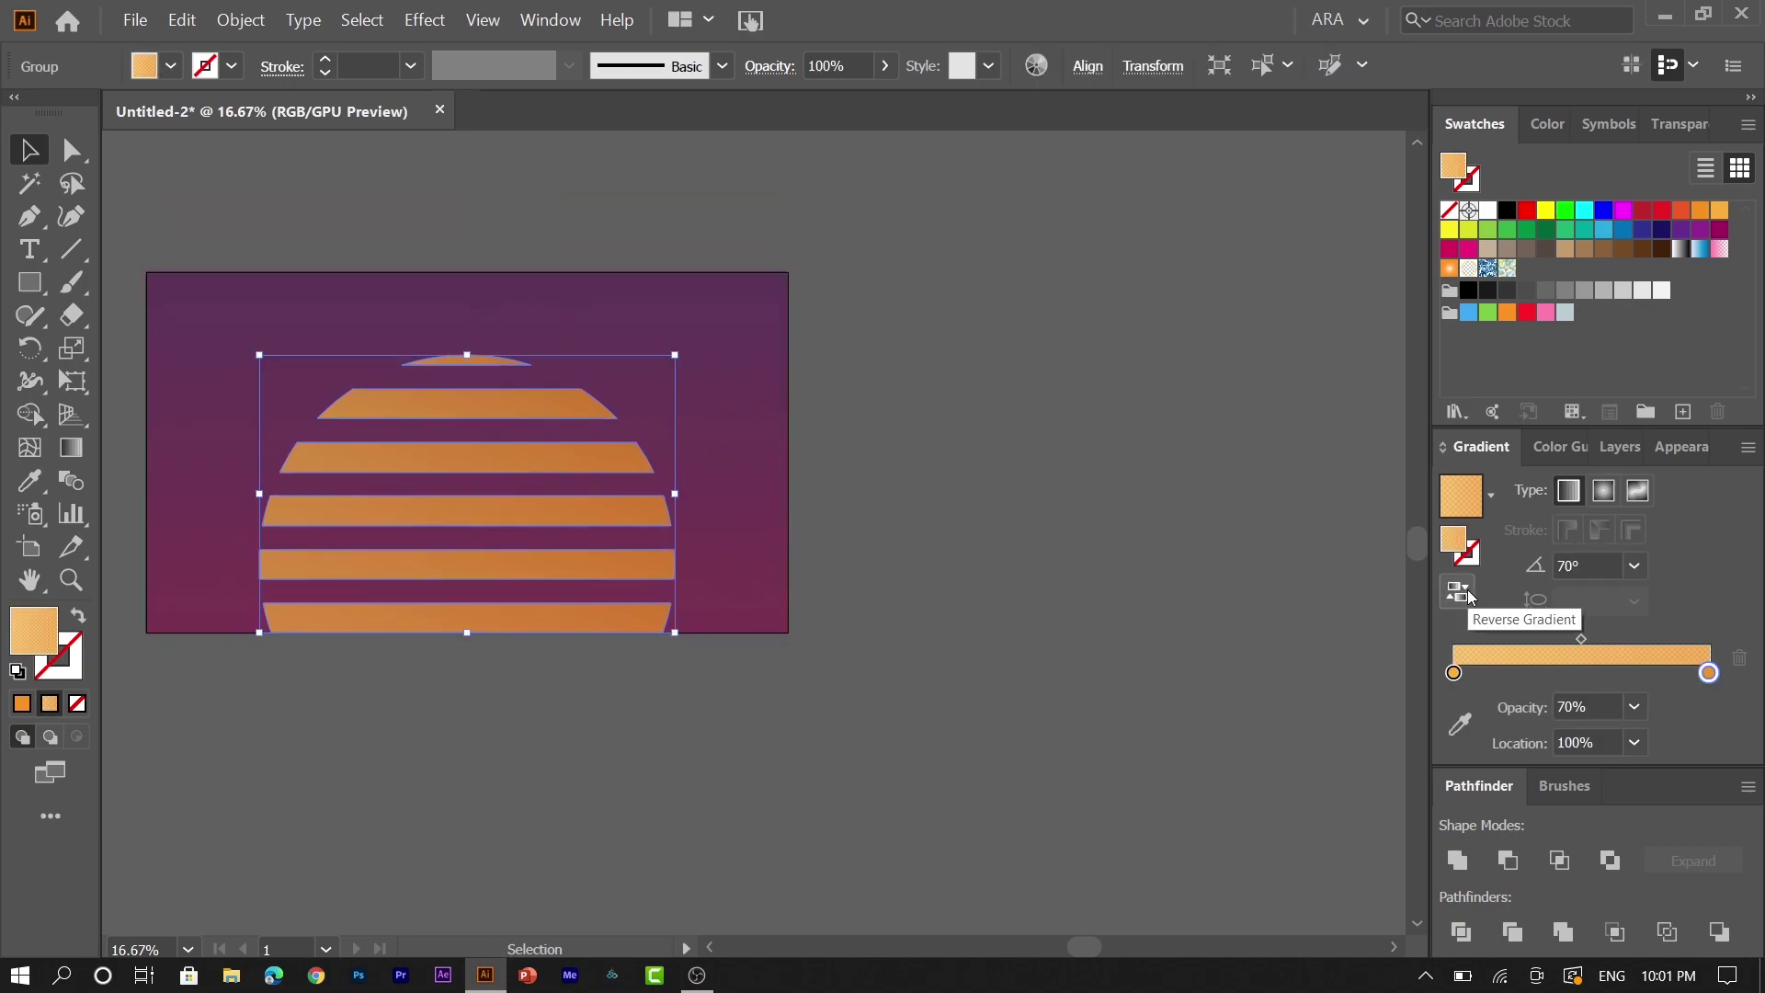
{"action": "left_click", "coordinate": [664, 566], "text": "shift"}
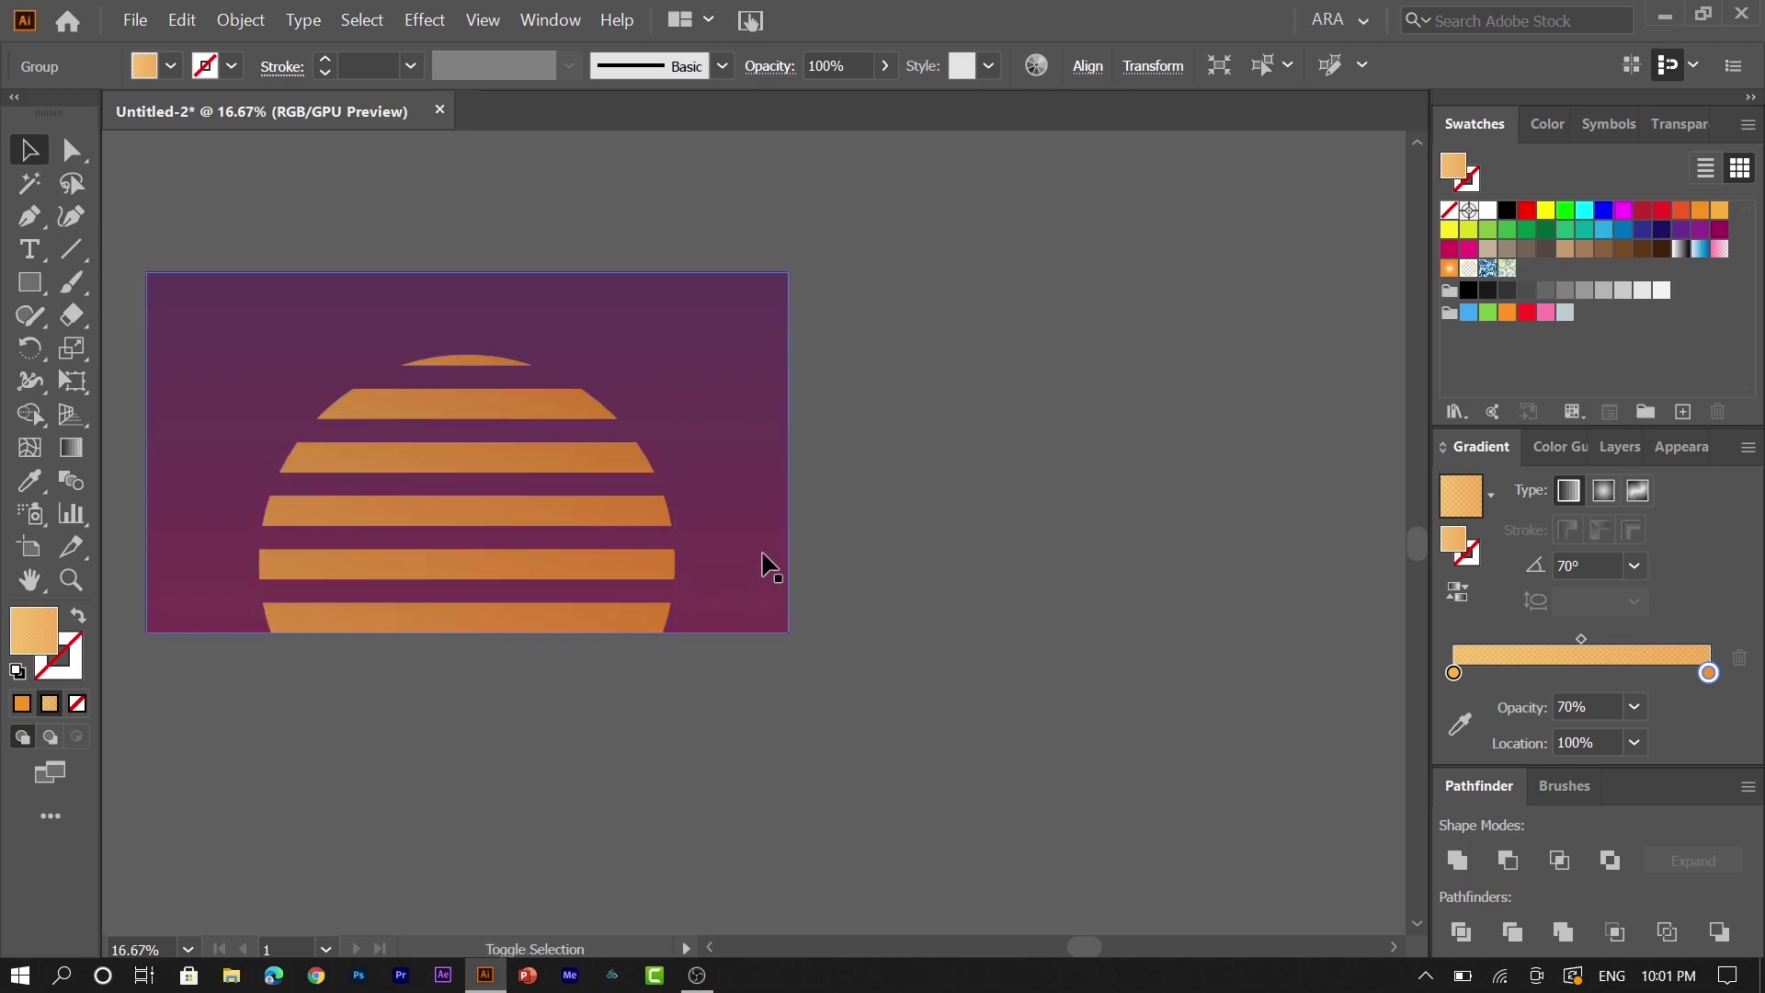
- Duplicate the striped sun to the right of the original and fill the copy with solid black
{"action": "left_click_drag", "start_coordinate": [483, 337], "coordinate": [489, 328]}
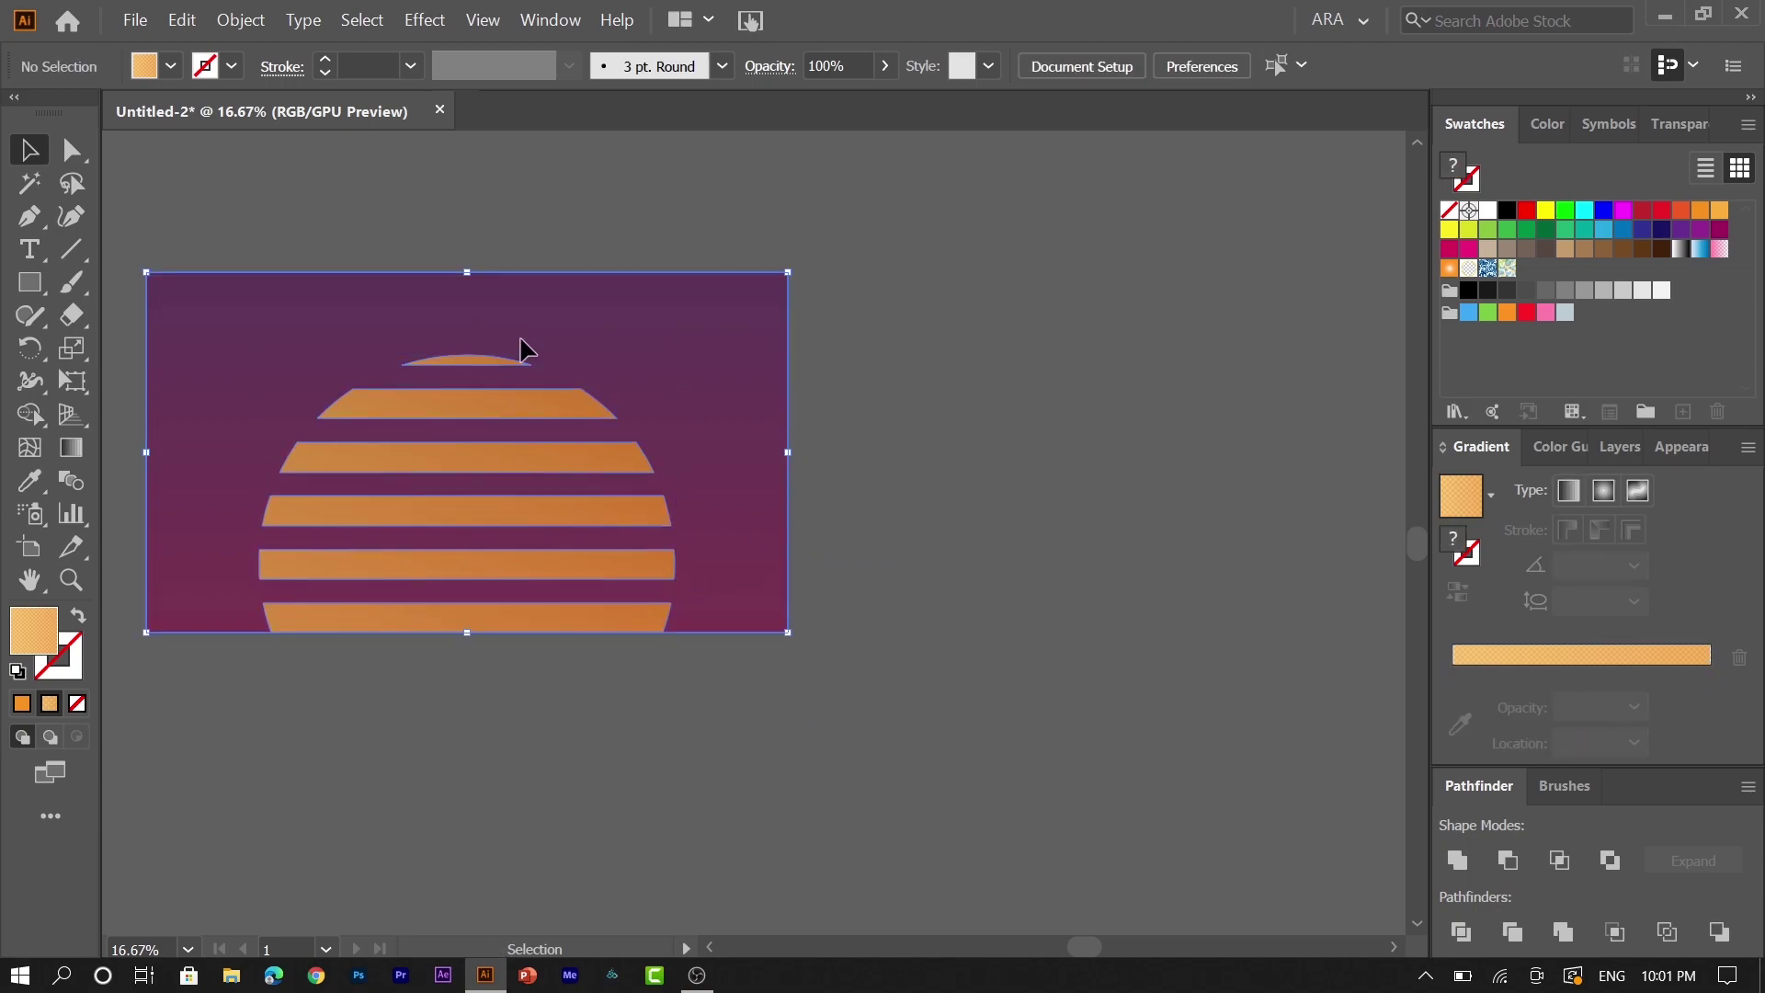
{"action": "left_click_drag", "start_coordinate": [714, 314], "coordinate": [712, 314]}
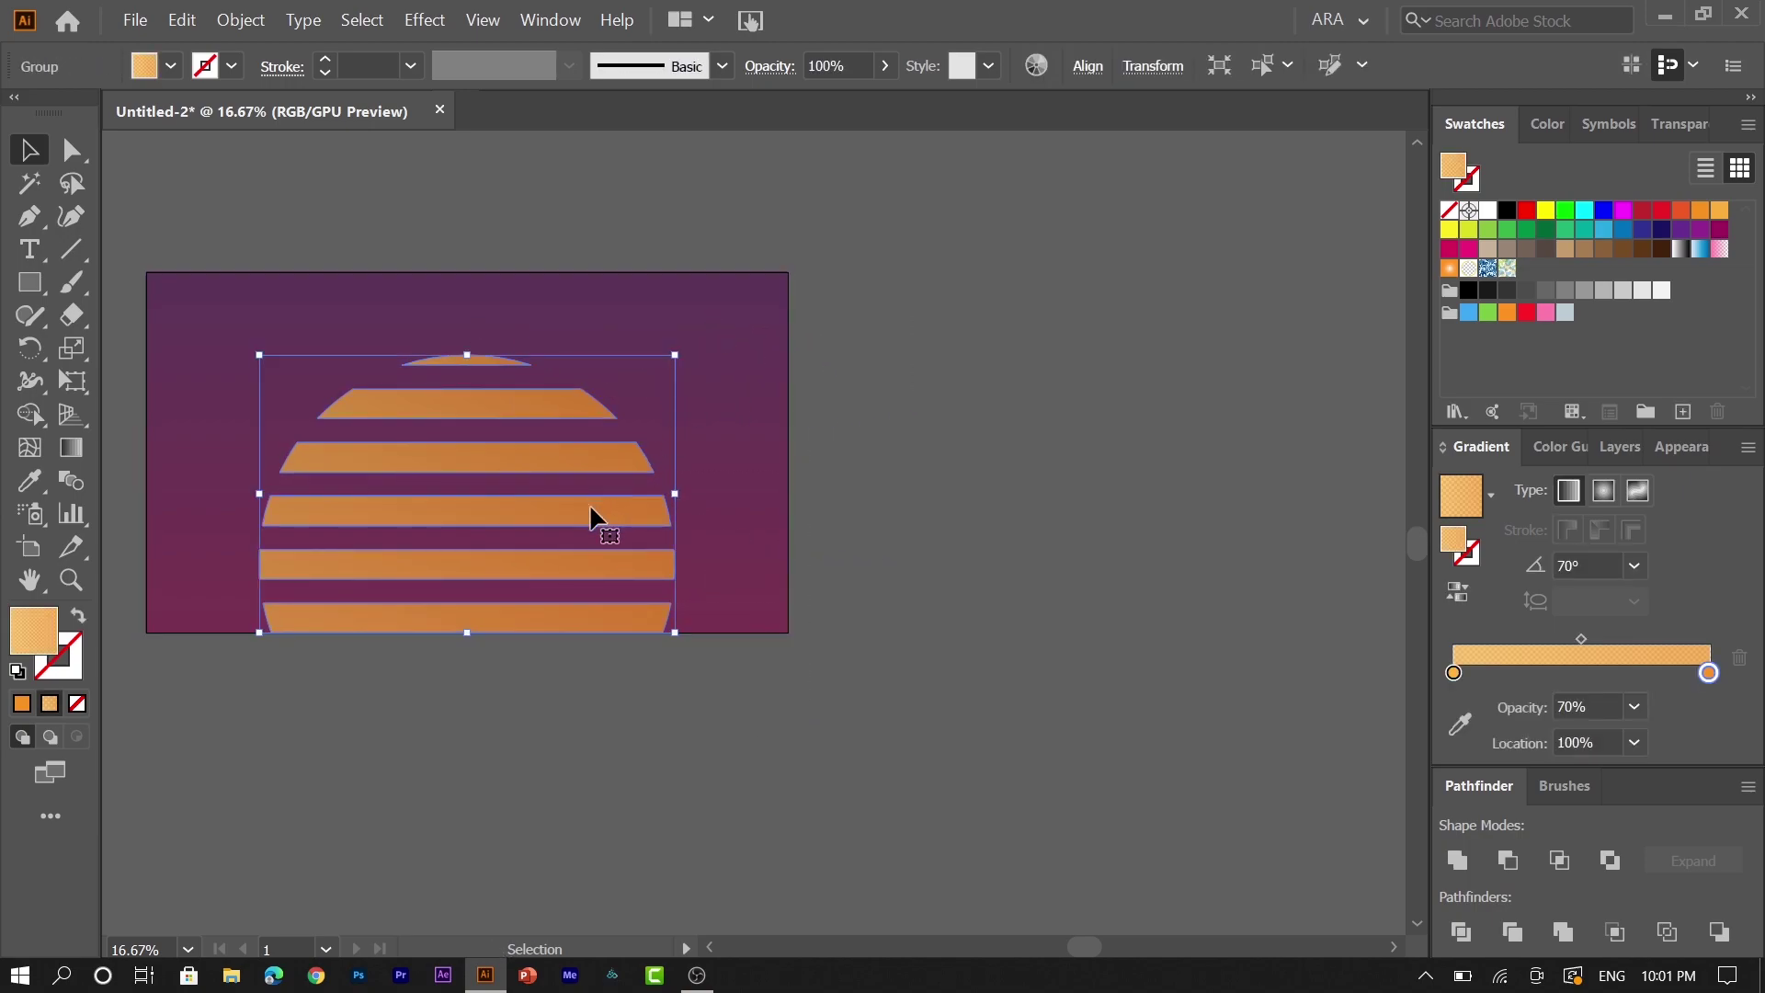
{"action": "left_click_drag", "start_coordinate": [597, 517], "coordinate": [1039, 531]}
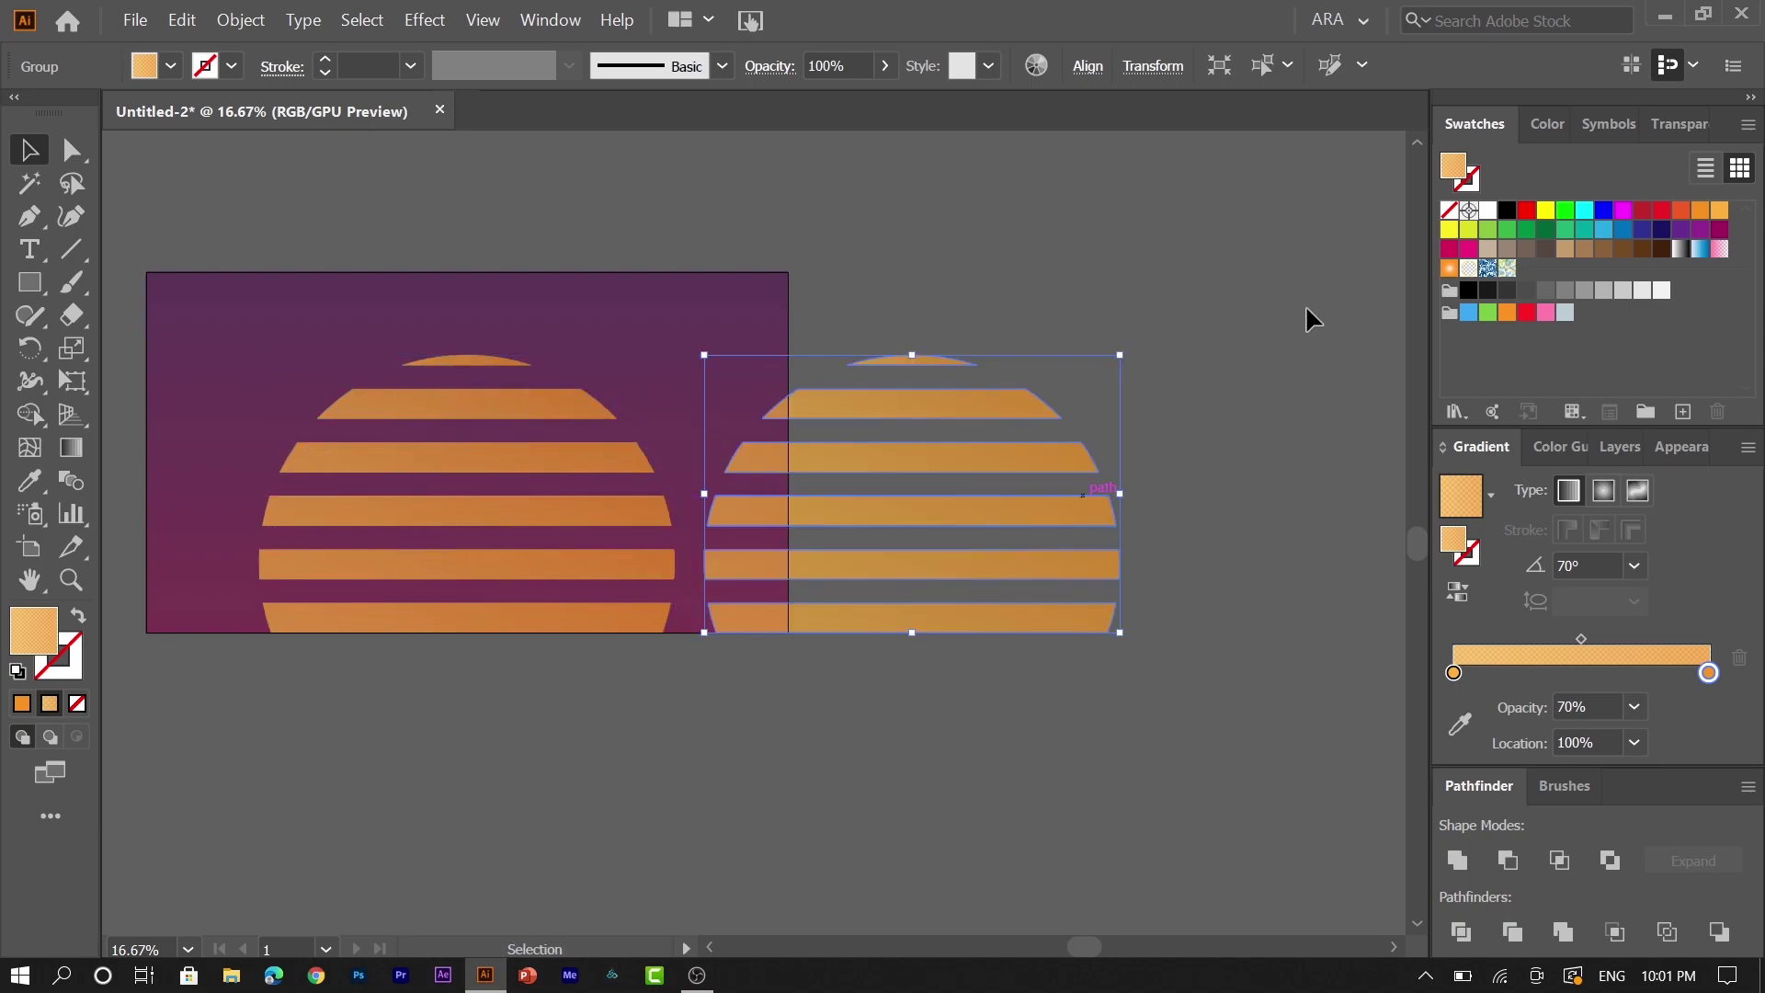
{"action": "left_click", "coordinate": [1507, 212]}
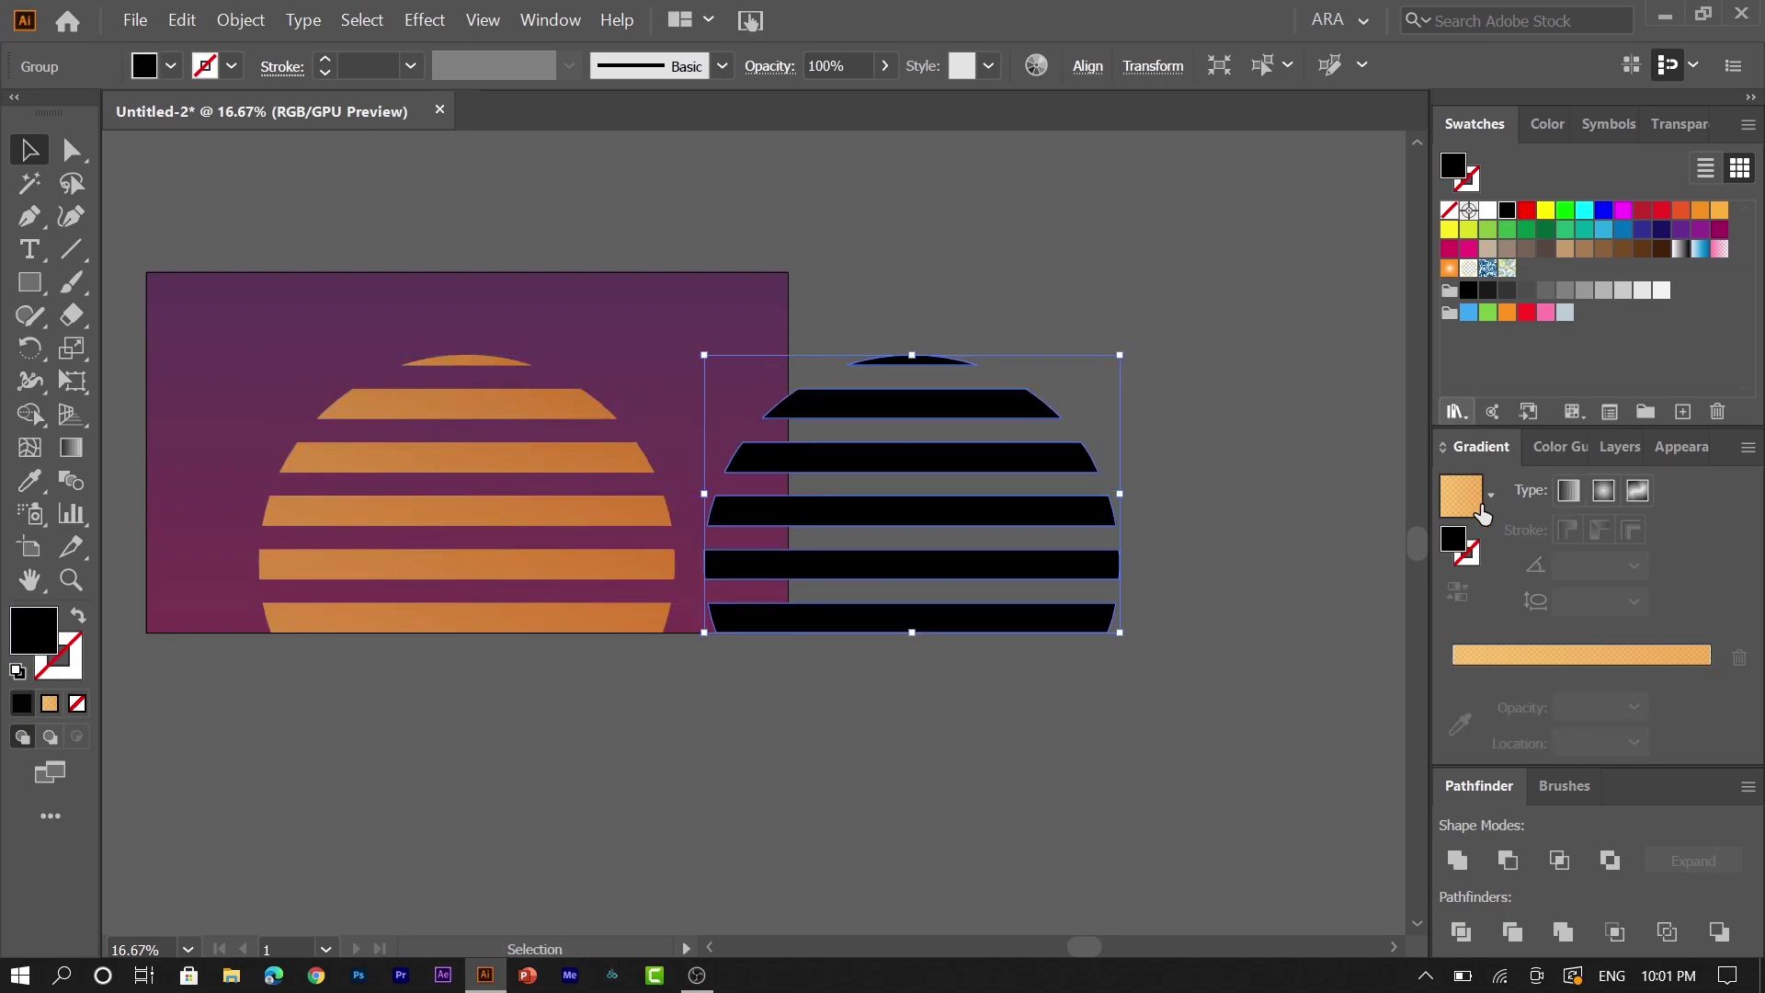
- Set the black copy's opacity to 50% and place it exactly over the orange sun
{"action": "left_click", "coordinate": [863, 61]}
{"action": "scroll", "coordinate": [862, 61], "scroll_direction": "down", "scroll_amount": 2}
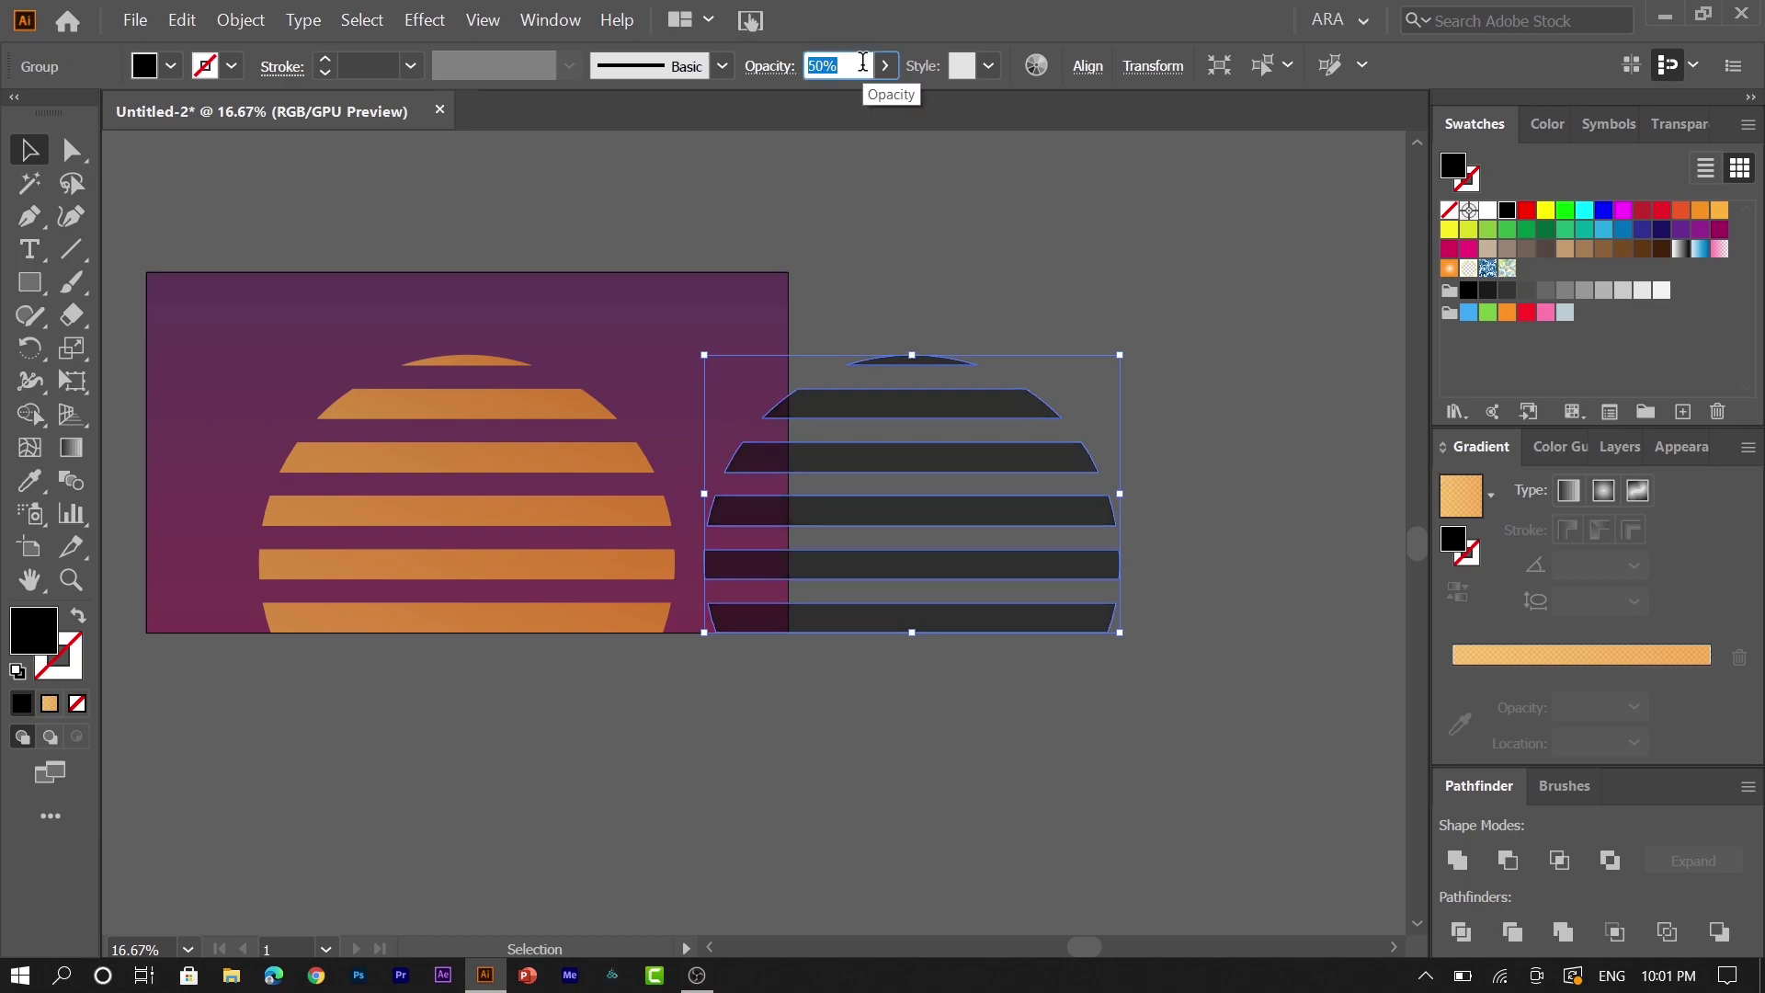
{"action": "left_click_drag", "start_coordinate": [937, 405], "coordinate": [491, 398]}
{"action": "left_click", "coordinate": [962, 421]}
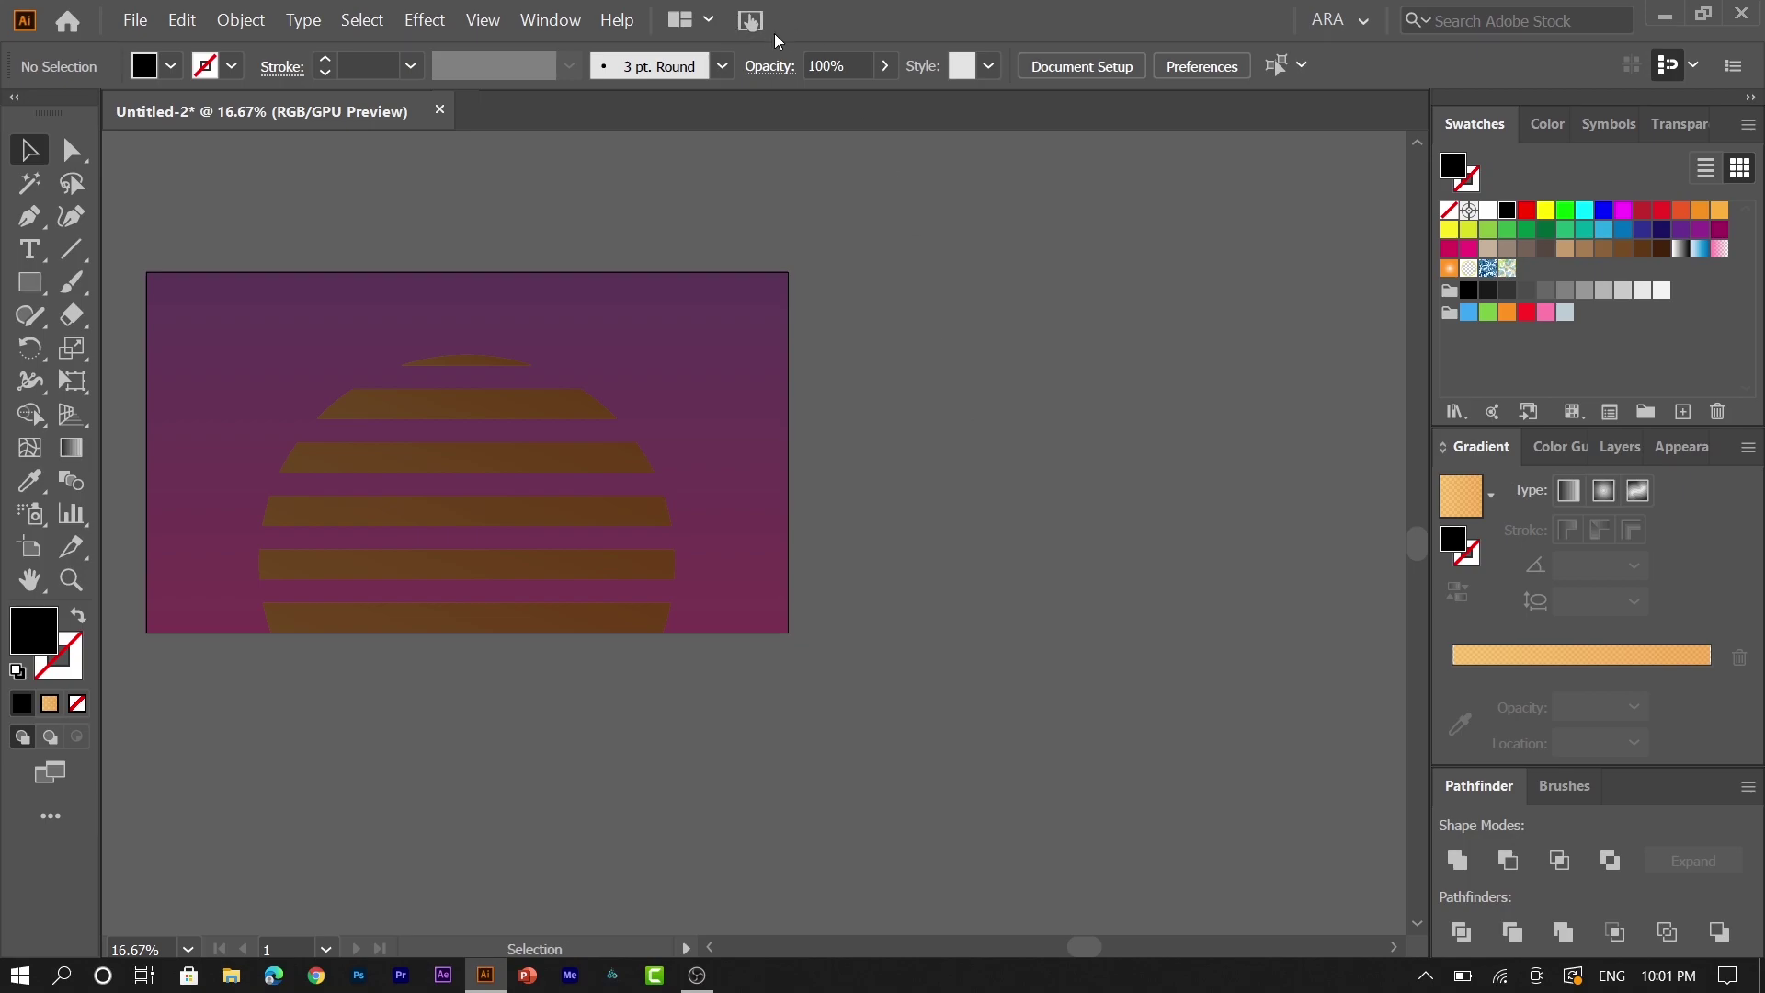
- Lower the opacity of the black overlay on the sun to 10%
{"action": "left_click", "coordinate": [630, 478]}
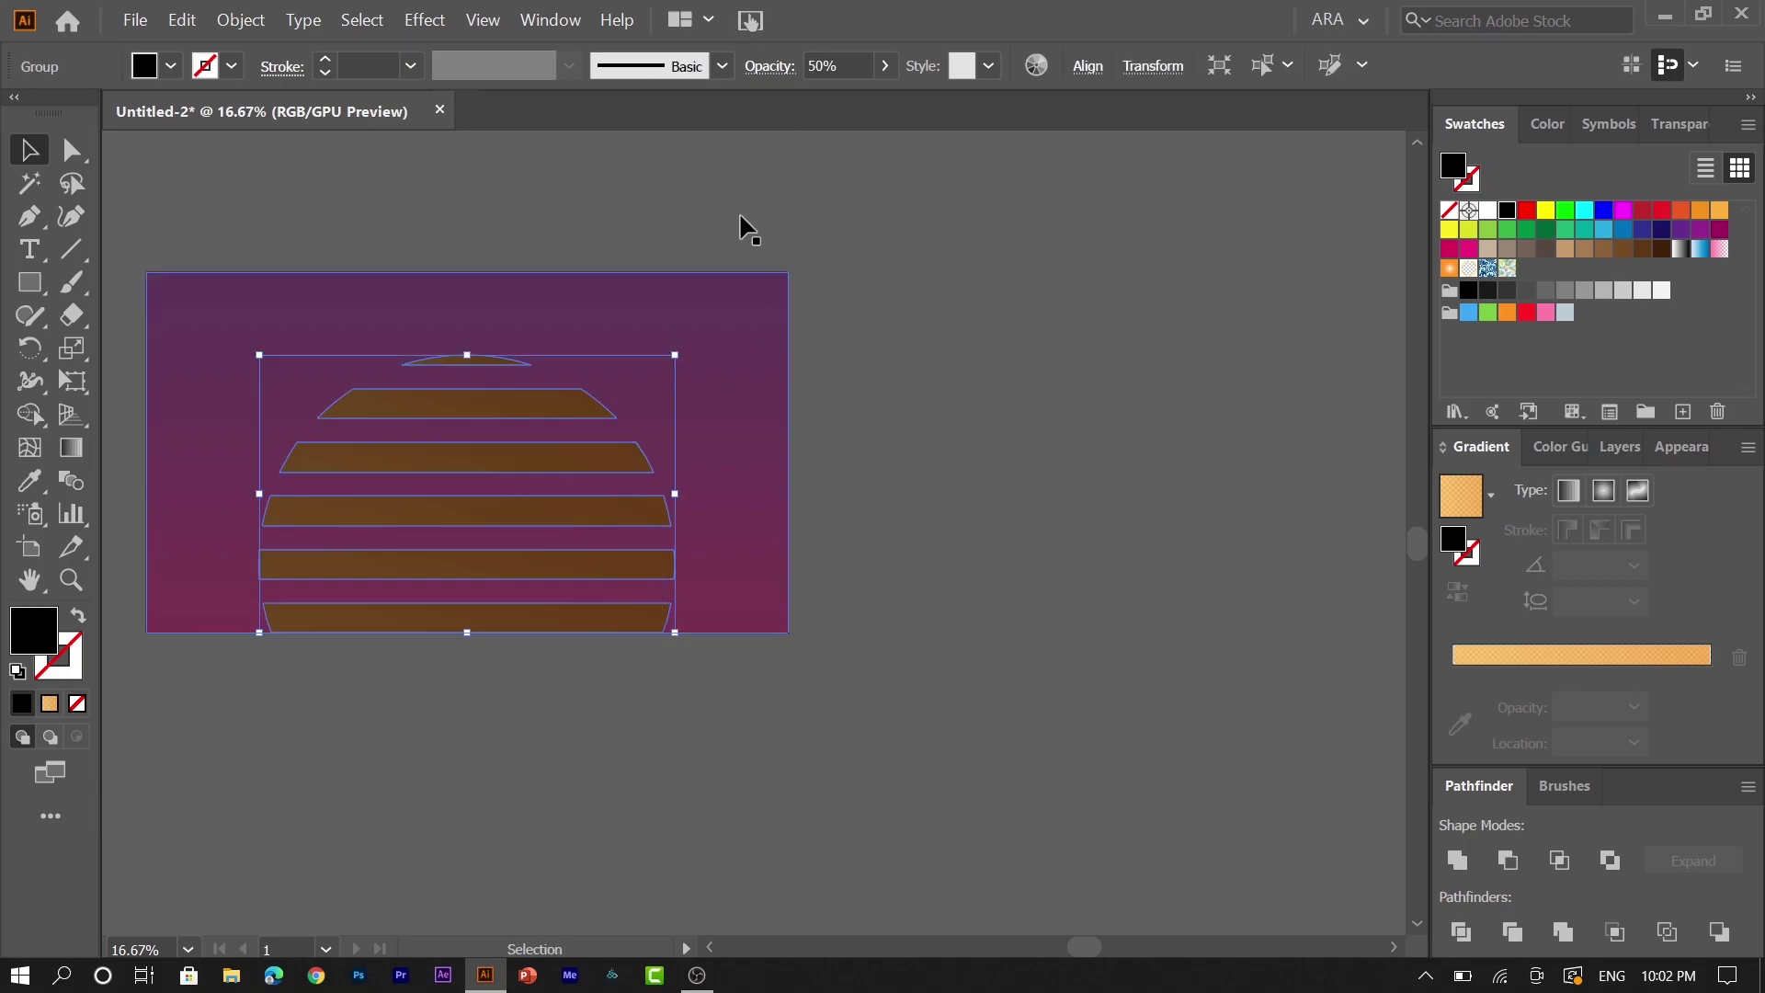
{"action": "left_click", "coordinate": [857, 71]}
{"action": "key", "text": "shift+Down"}
{"action": "key", "text": "shift+Down"}
{"action": "key", "text": "shift+Down"}
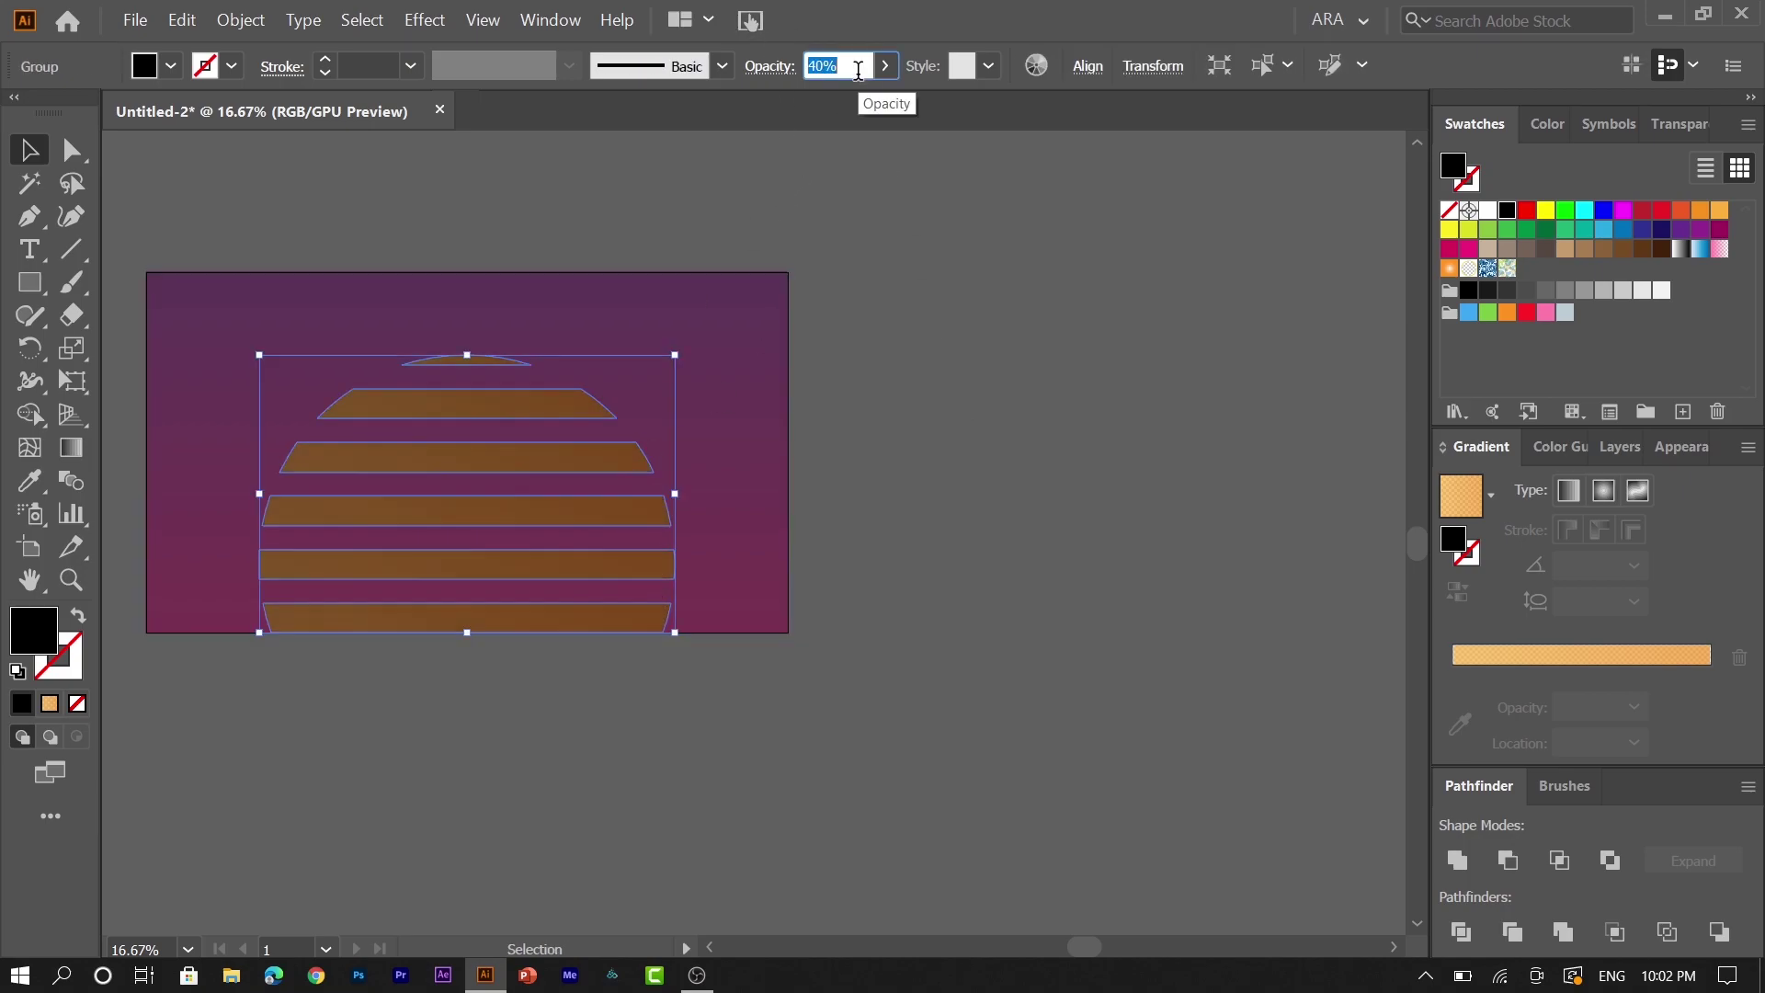
{"action": "key", "text": "shift+Down"}
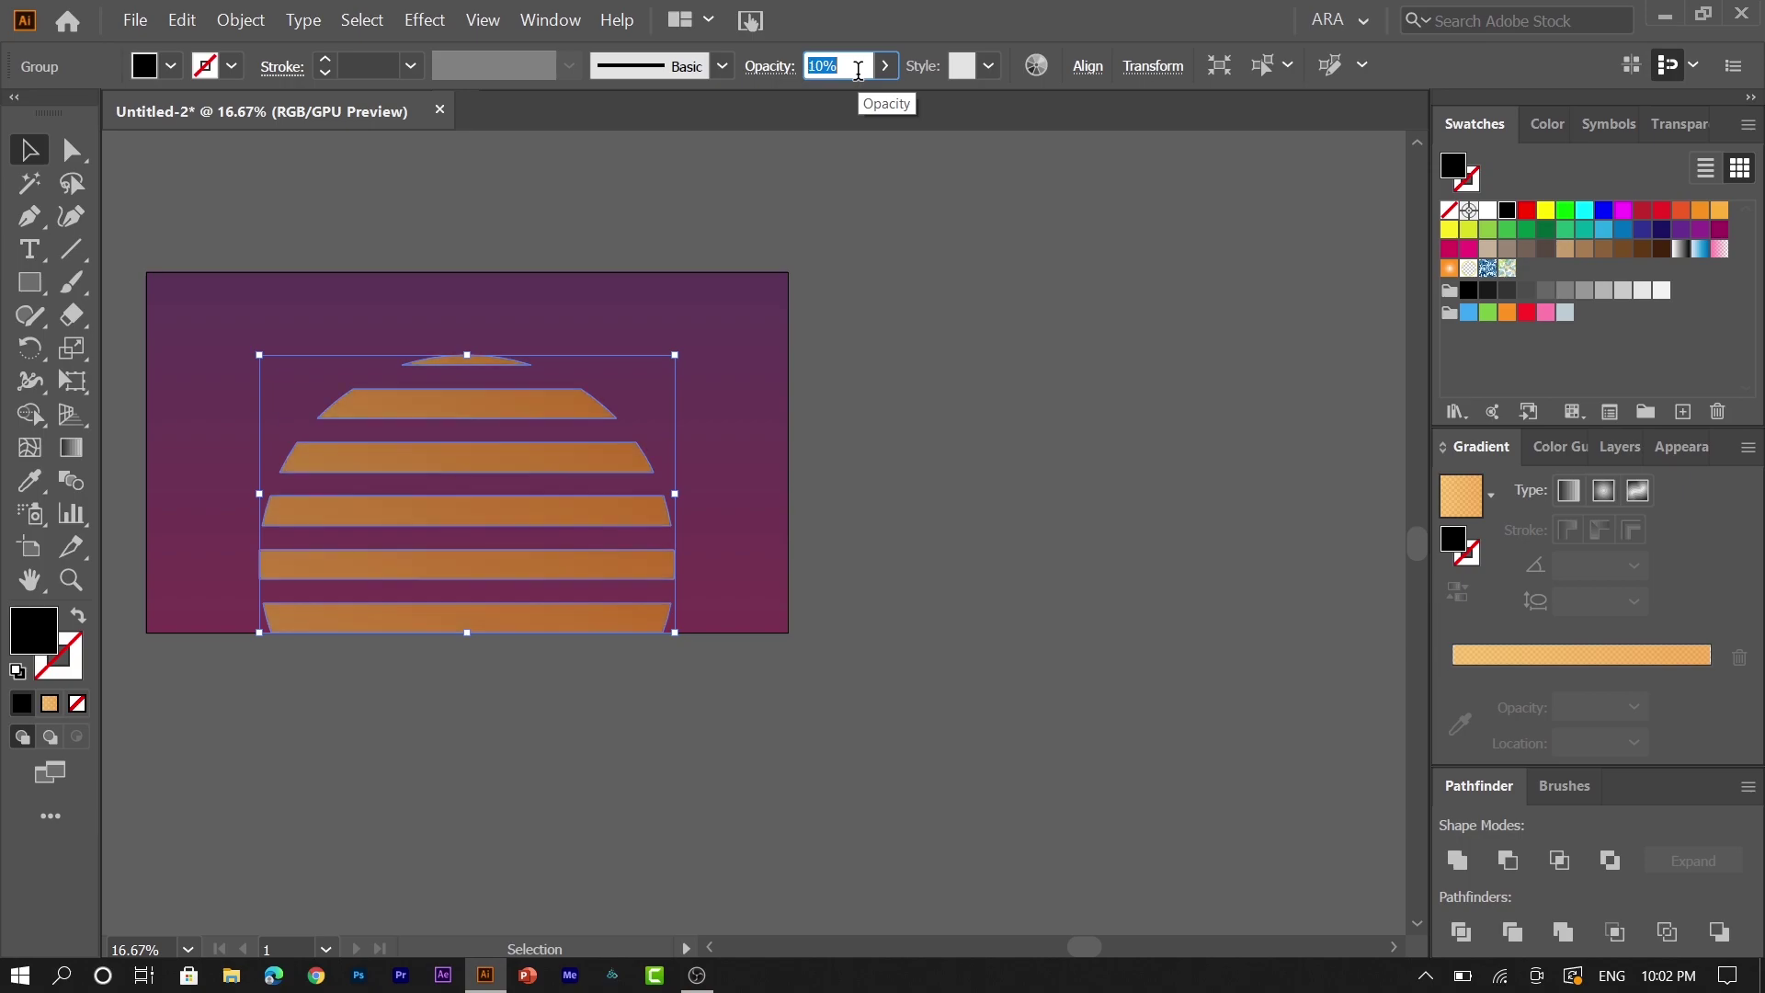
{"action": "left_click", "coordinate": [959, 675]}
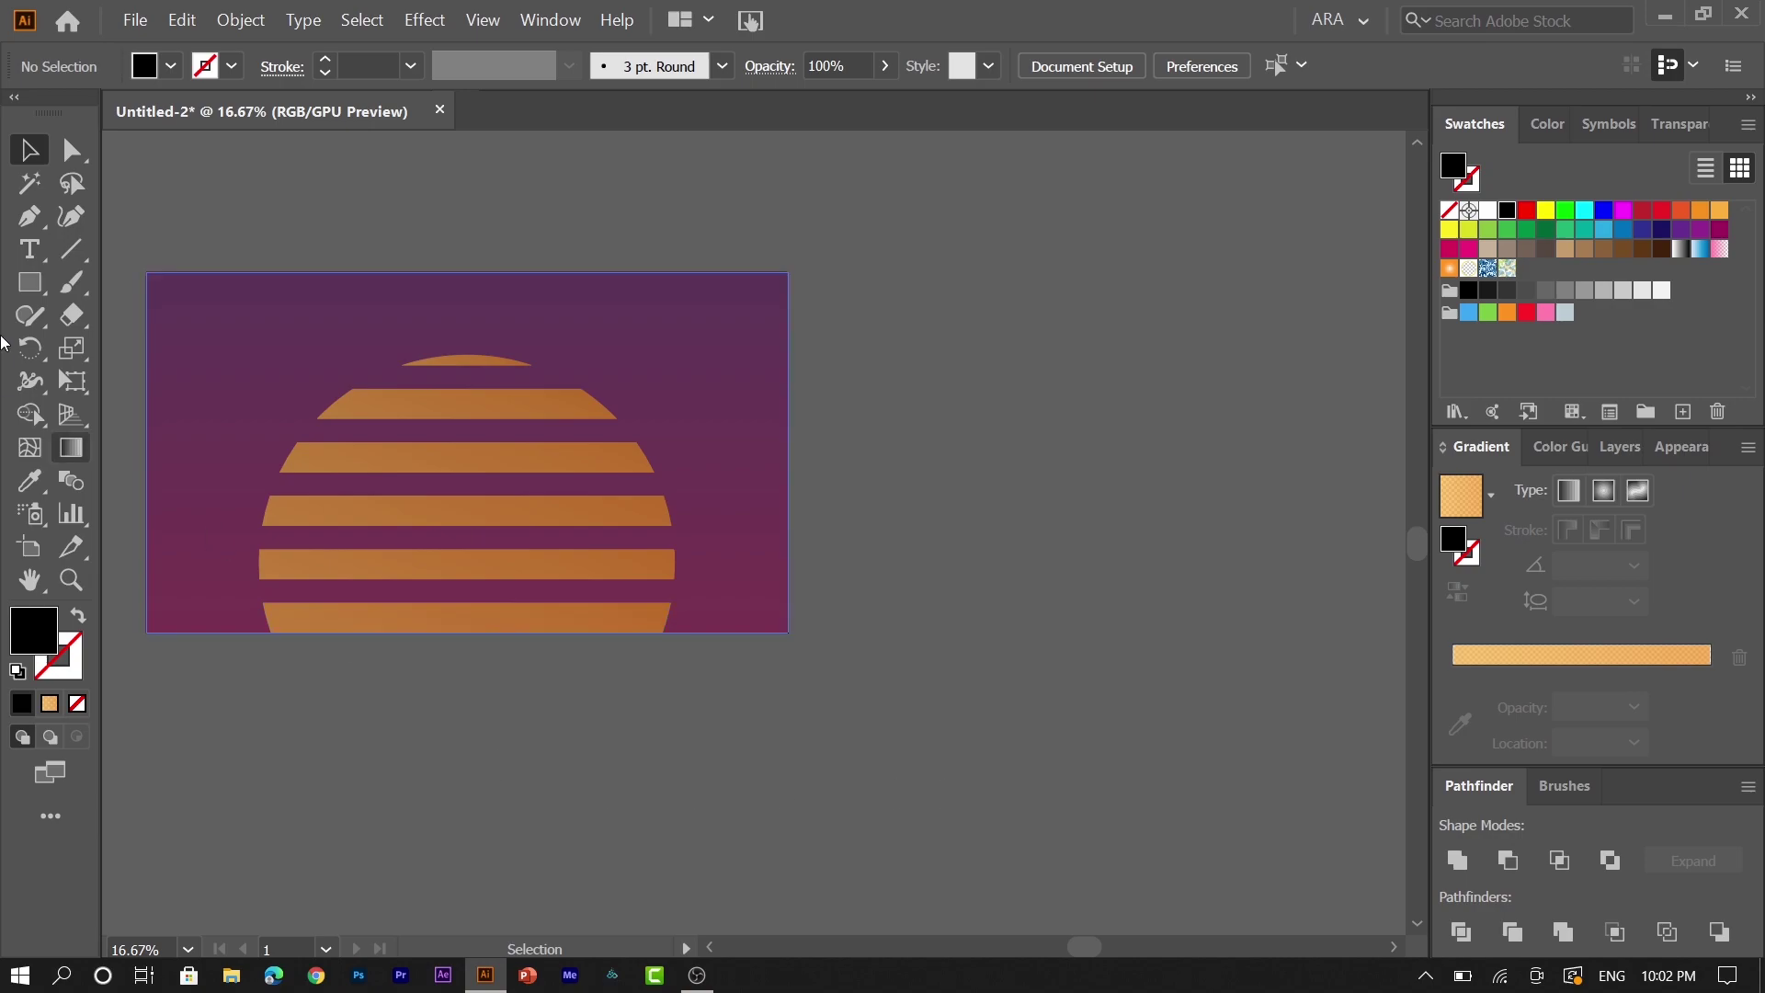
- Draw a black ground rectangle 1920 px wide and about 160 px high along the artboard's lower edge, and extend its upper edge slightly upward
{"action": "left_click", "coordinate": [45, 289]}
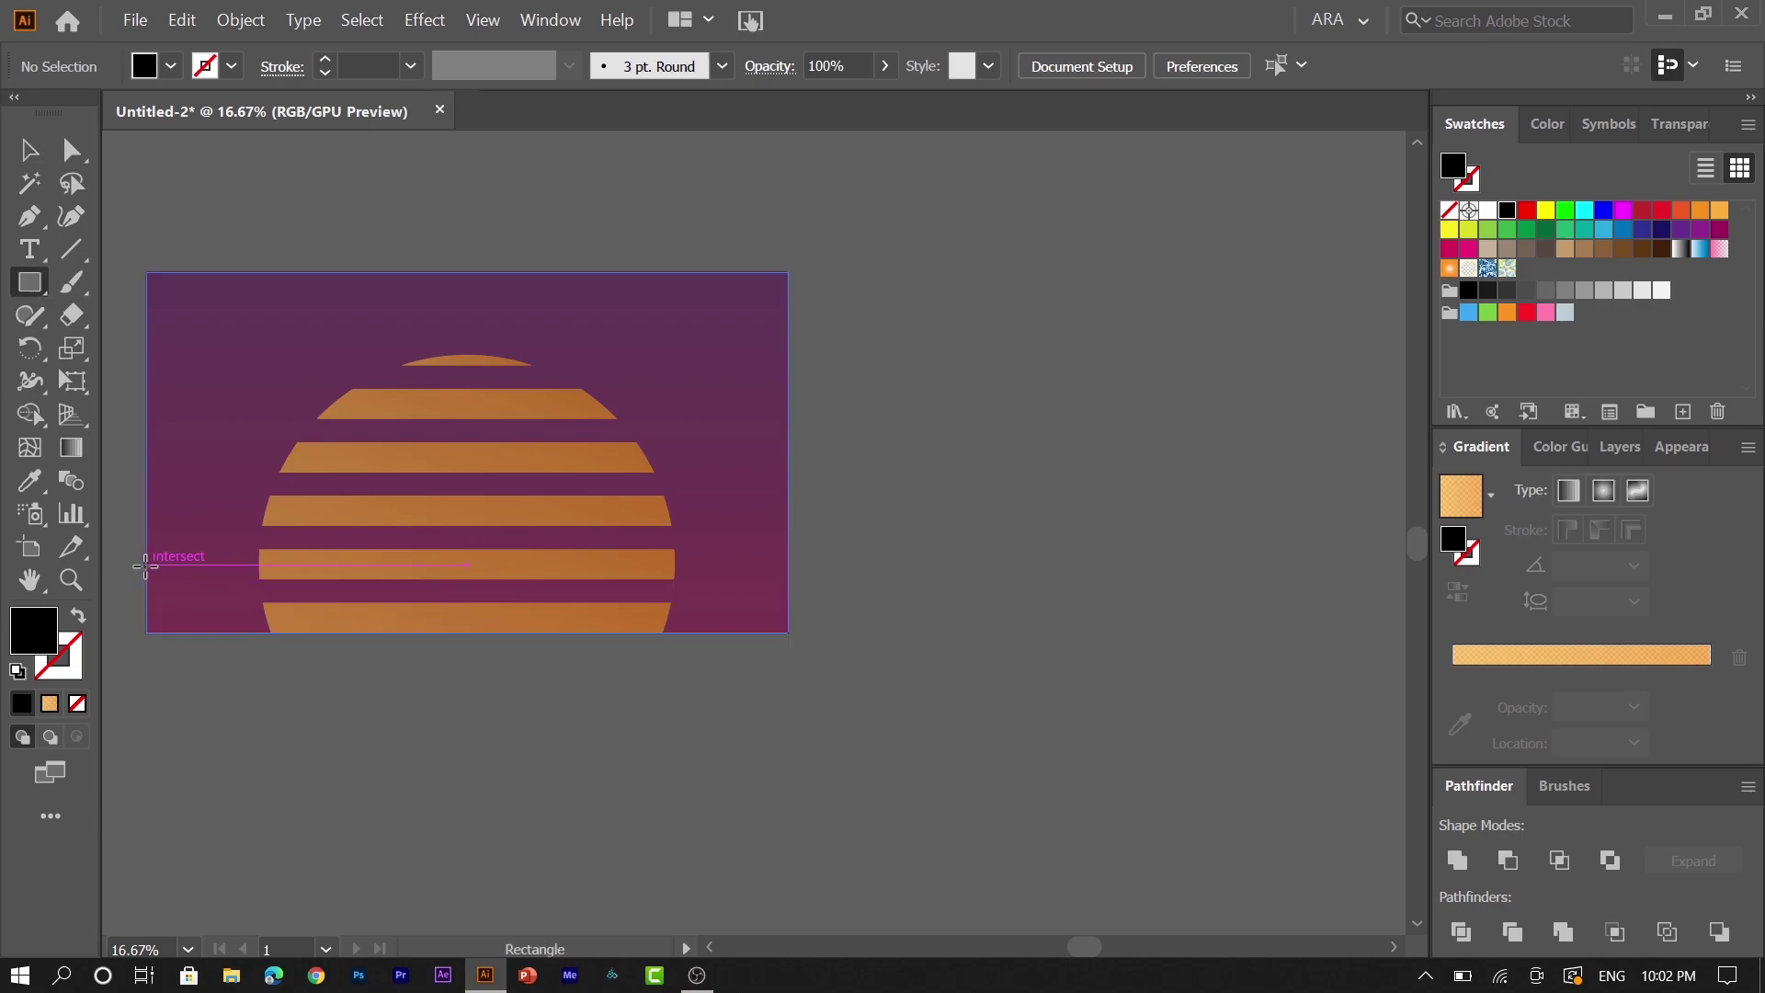
{"action": "left_click_drag", "start_coordinate": [145, 576], "coordinate": [787, 633]}
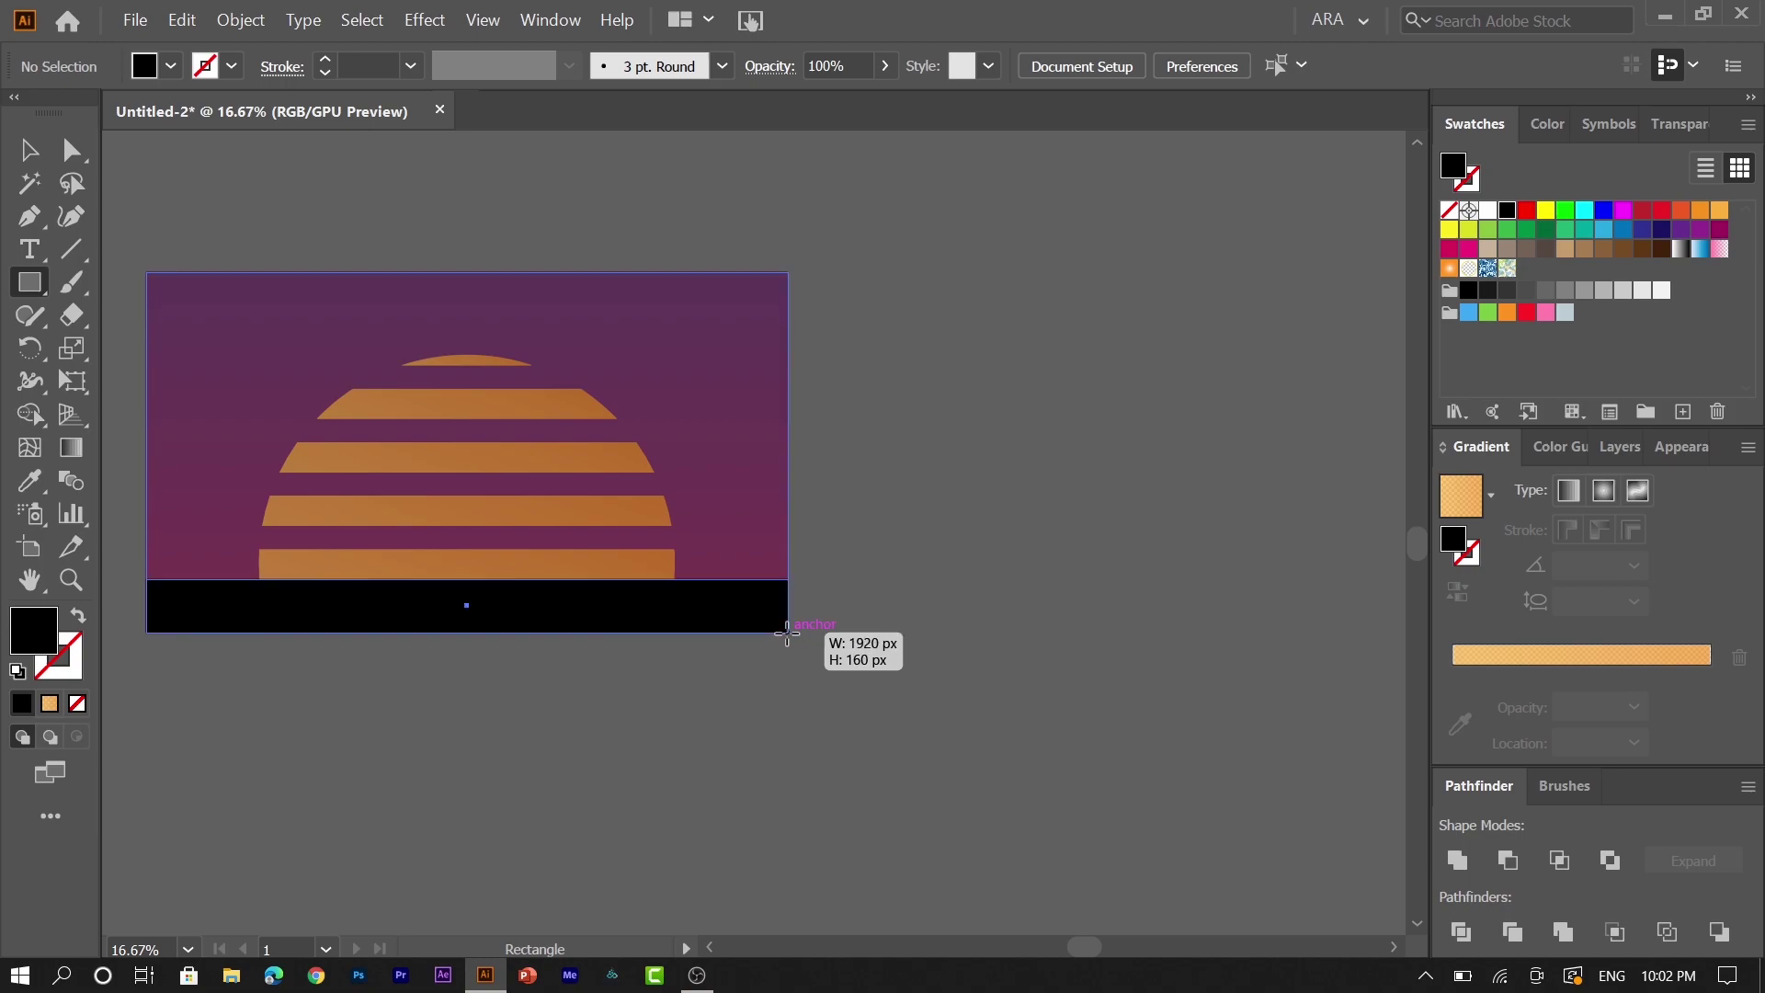
{"action": "left_click_drag", "start_coordinate": [471, 579], "coordinate": [469, 568]}
{"action": "left_click", "coordinate": [29, 150]}
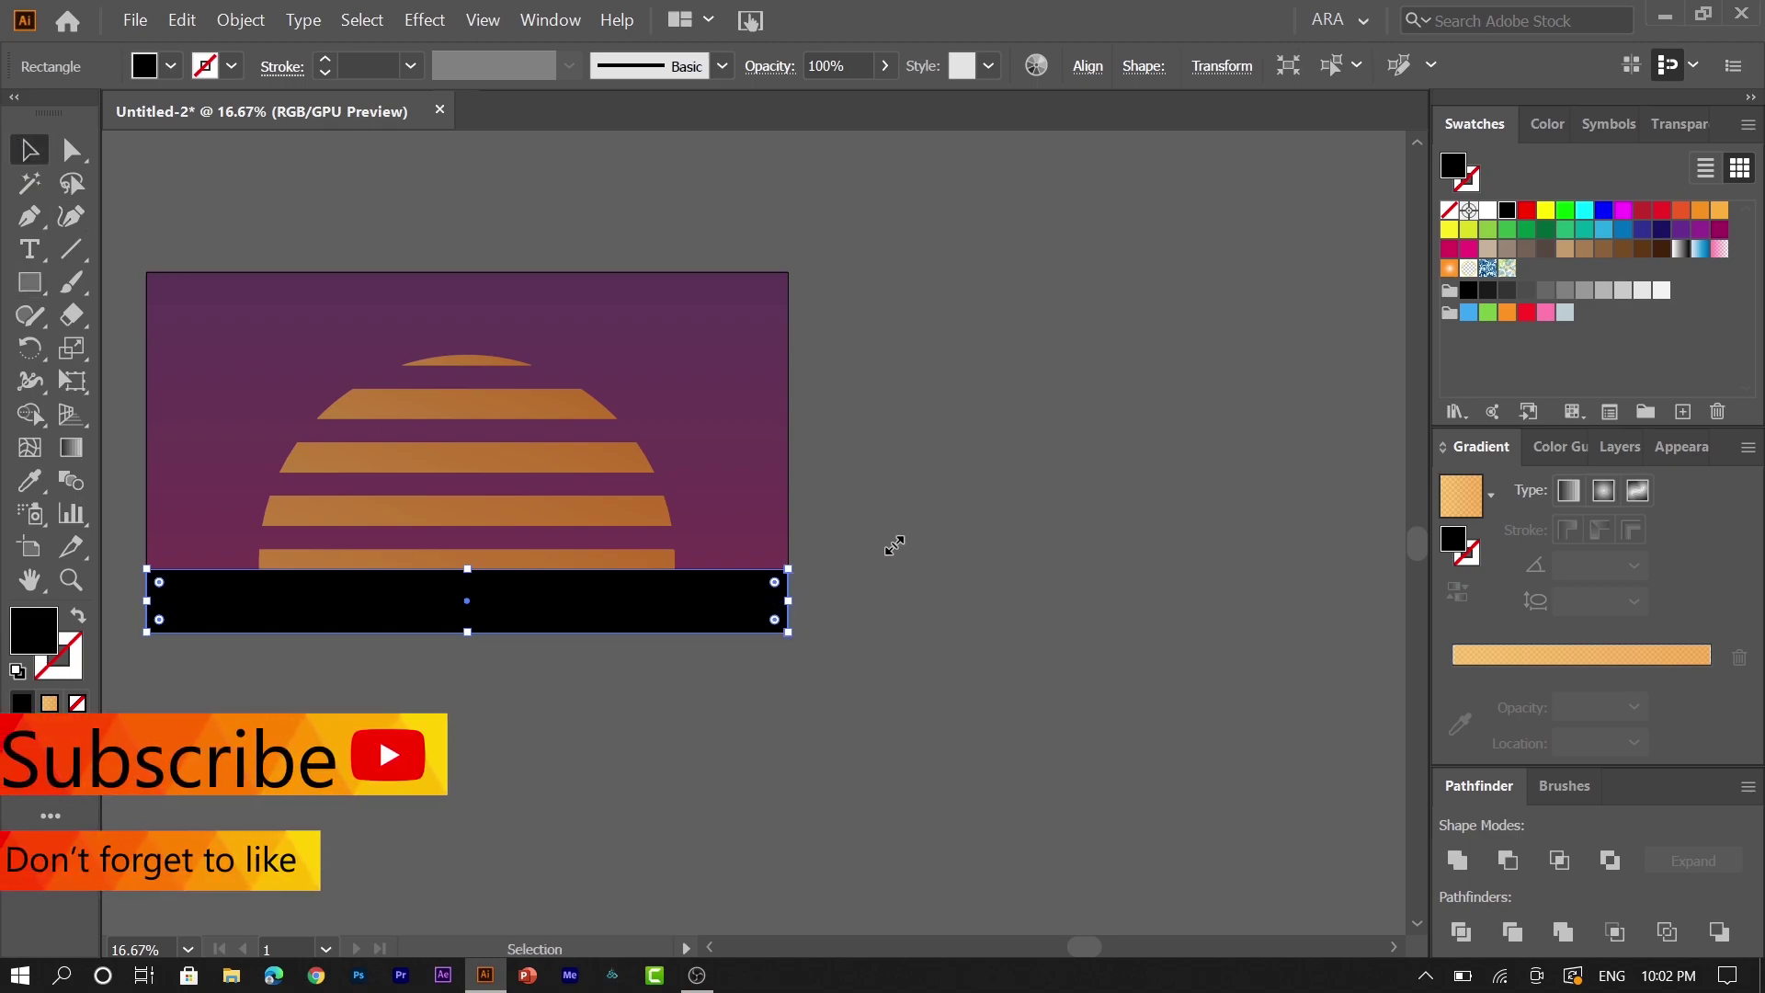
{"action": "left_click", "coordinate": [949, 599]}
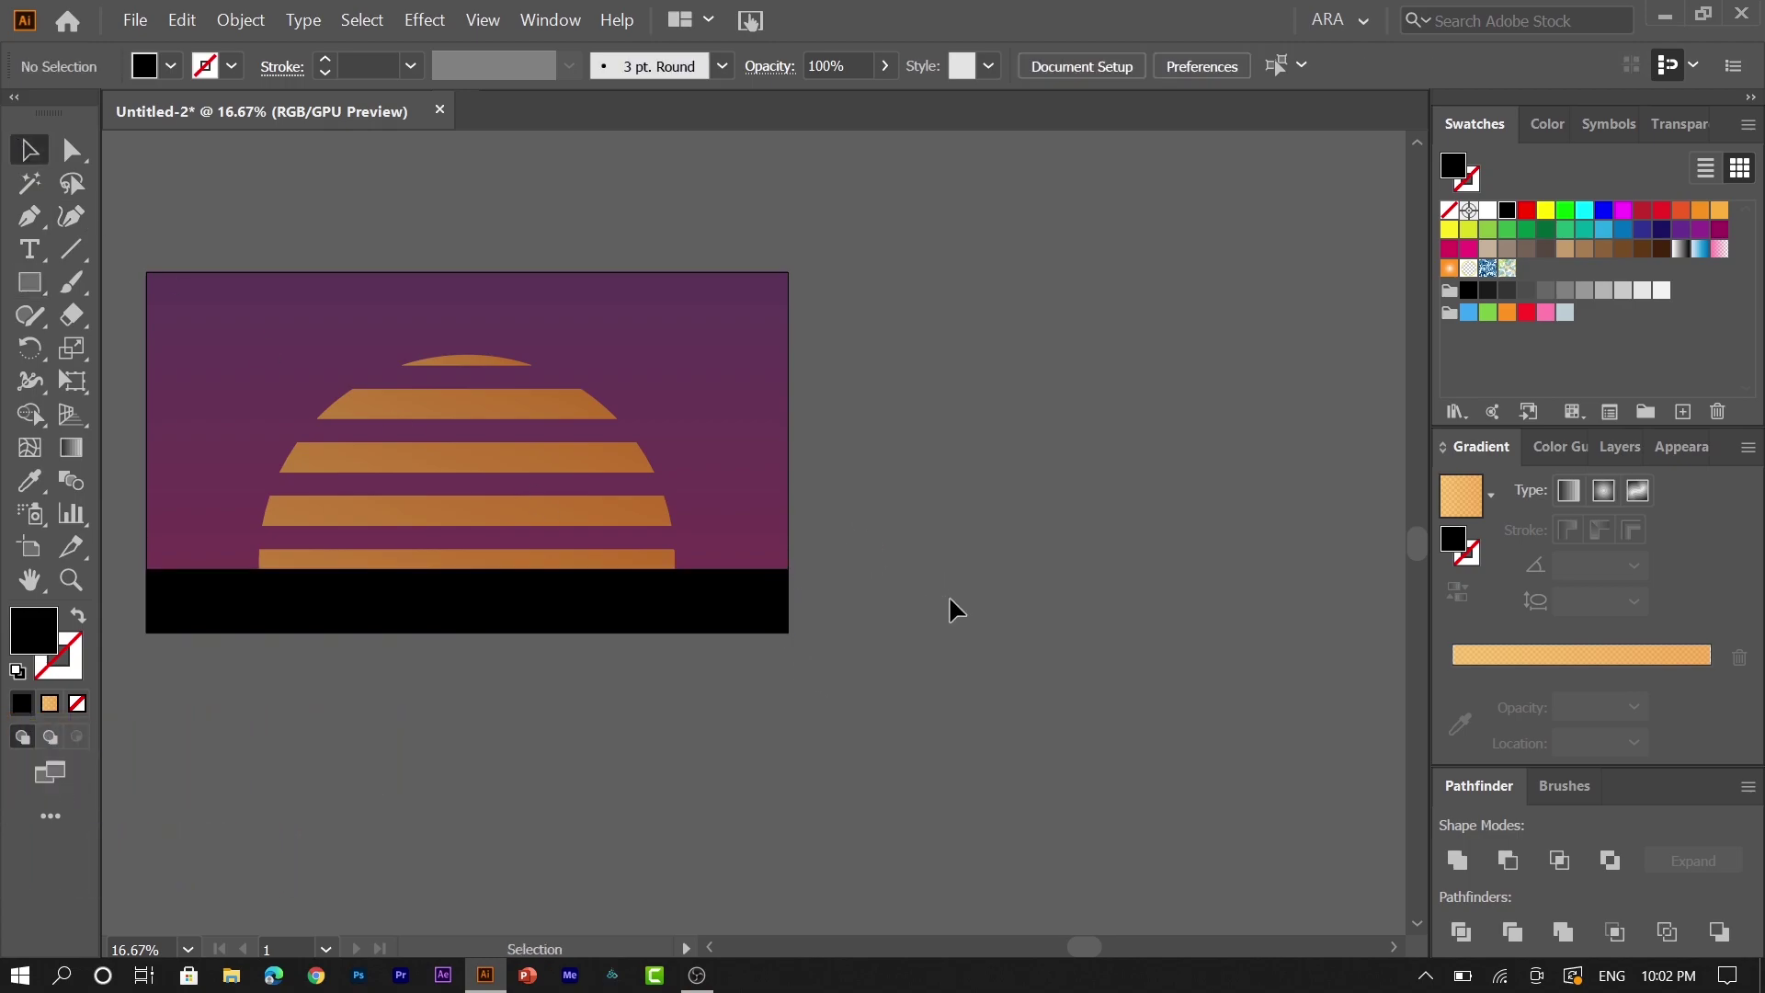
- Nudge the 50% black background overlay to the right until a strip of the pink-to-purple gradient beneath it is exposed
{"action": "left_click", "coordinate": [719, 347]}
{"action": "key", "text": "shift+Right"}
{"action": "key", "text": "shift+Right"}
{"action": "key", "text": "shift+Right"}
{"action": "key", "text": "shift+Right"}
{"action": "key", "text": "shift+Right"}
{"action": "key", "text": "shift+Right"}
{"action": "key", "text": "shift+Right"}
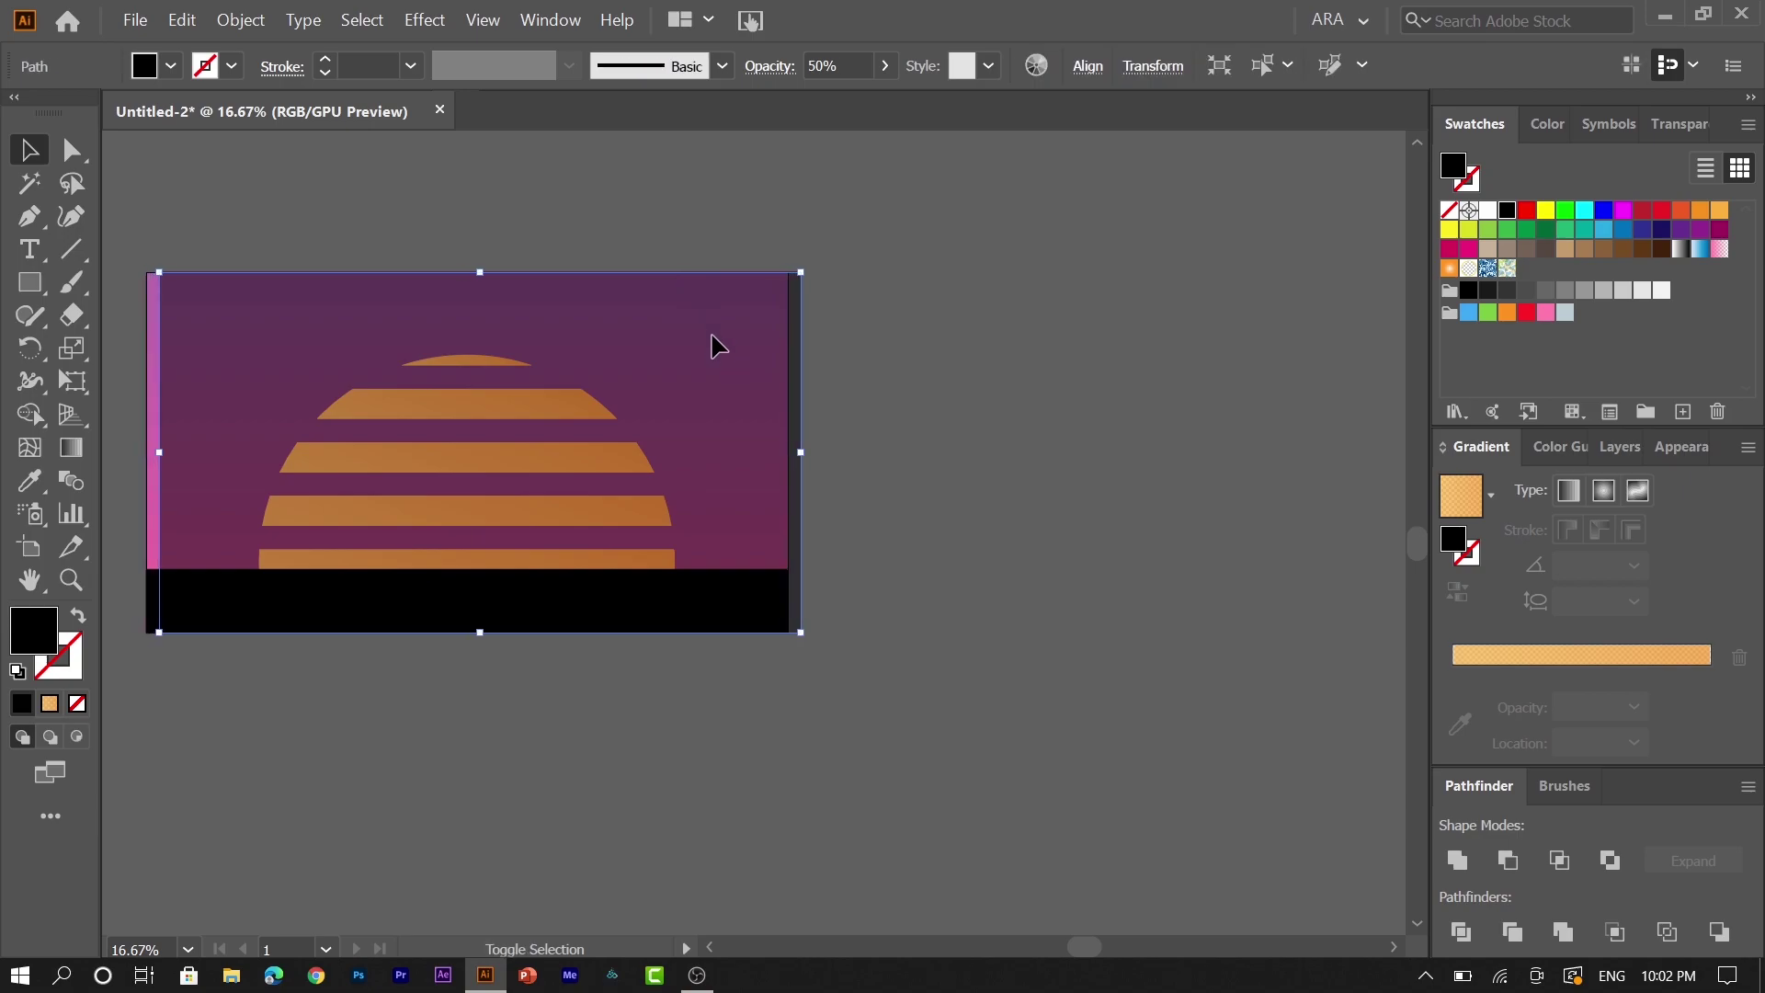
{"action": "key", "text": "shift+Right"}
{"action": "key", "text": "shift+Right"}
{"action": "key", "text": "shift+Right"}
{"action": "key", "text": "shift+Right"}
{"action": "key", "text": "shift+Right"}
{"action": "key", "text": "shift+Right"}
{"action": "key", "text": "shift+Right"}
{"action": "key", "text": "shift+Right"}
{"action": "key", "text": "shift+Right"}
{"action": "key", "text": "shift+Right"}
{"action": "key", "text": "shift+Right"}
{"action": "key", "text": "shift+Right"}
{"action": "key", "text": "shift+Right"}
{"action": "key", "text": "shift+Right"}
{"action": "key", "text": "shift+Right"}
{"action": "key", "text": "shift+Right"}
{"action": "key", "text": "shift+Right"}
{"action": "key", "text": "shift+Right"}
{"action": "key", "text": "shift+Right"}
{"action": "key", "text": "shift+Right"}
- Fill the ground rectangle with the gradient sampled from the exposed background strip and set its gradient angle to 90°
{"action": "left_click", "coordinate": [158, 609]}
{"action": "key", "text": "i"}
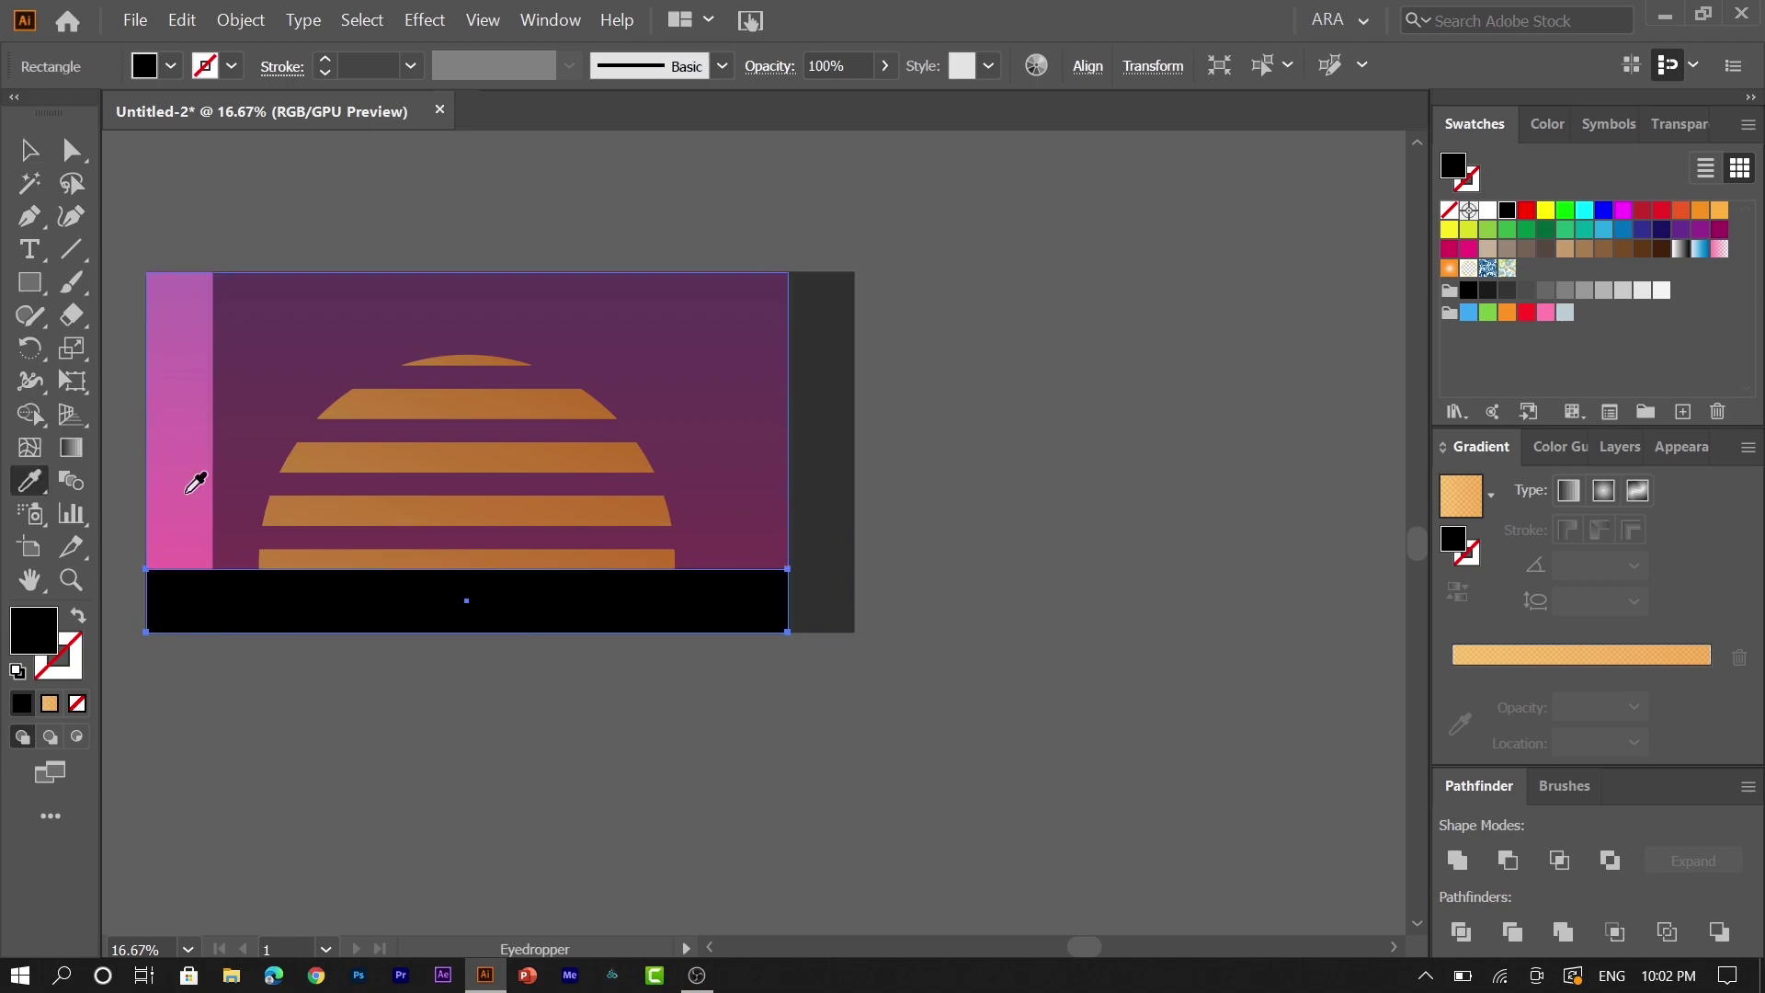
{"action": "left_click", "coordinate": [187, 491]}
{"action": "key", "text": "v"}
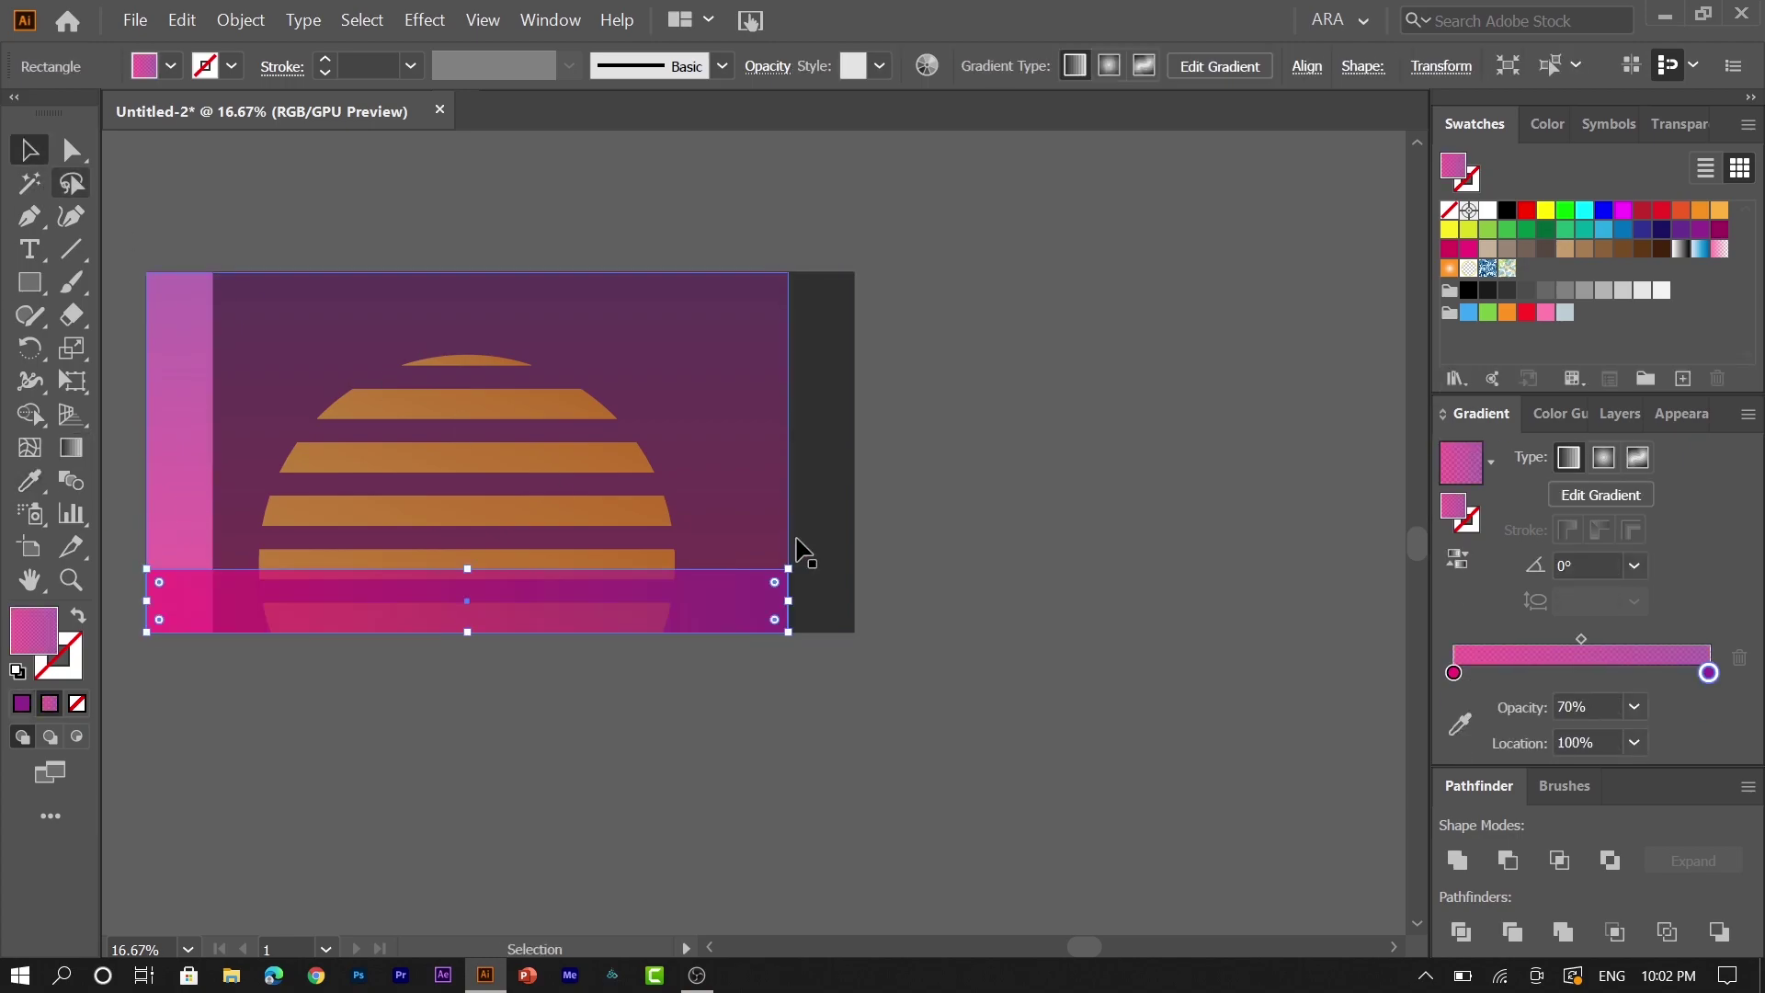
{"action": "left_click", "coordinate": [1635, 564]}
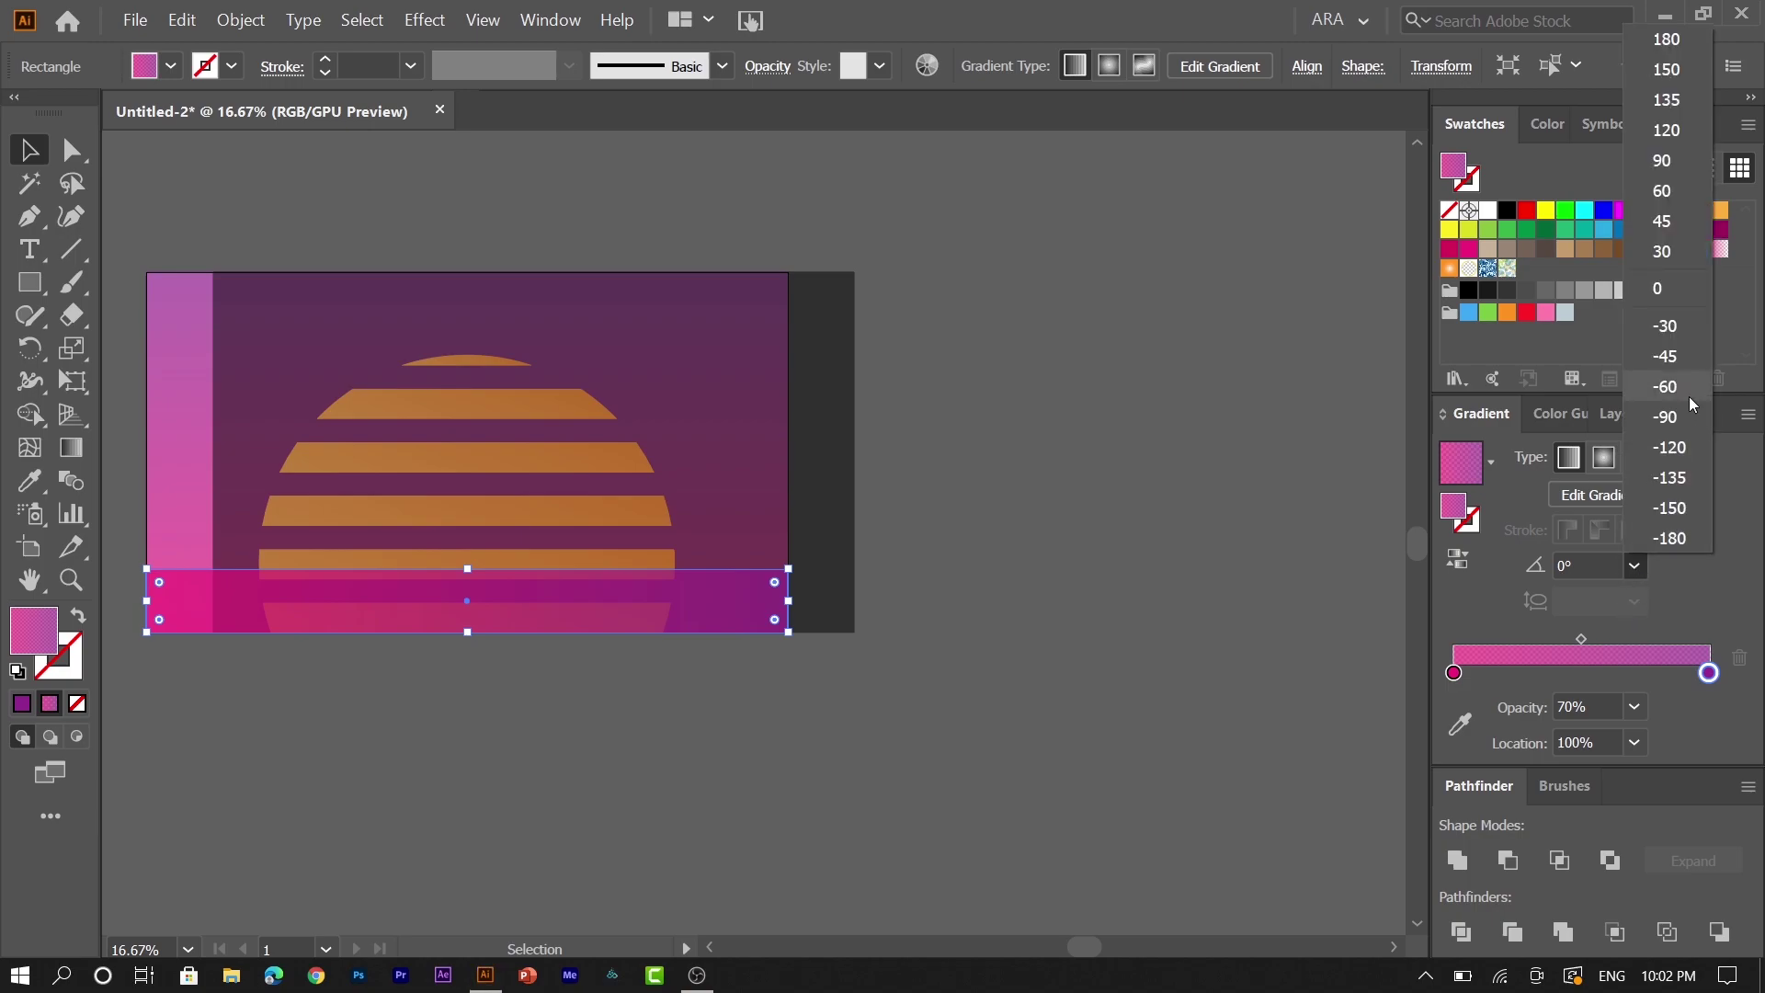
{"action": "left_click", "coordinate": [1669, 417]}
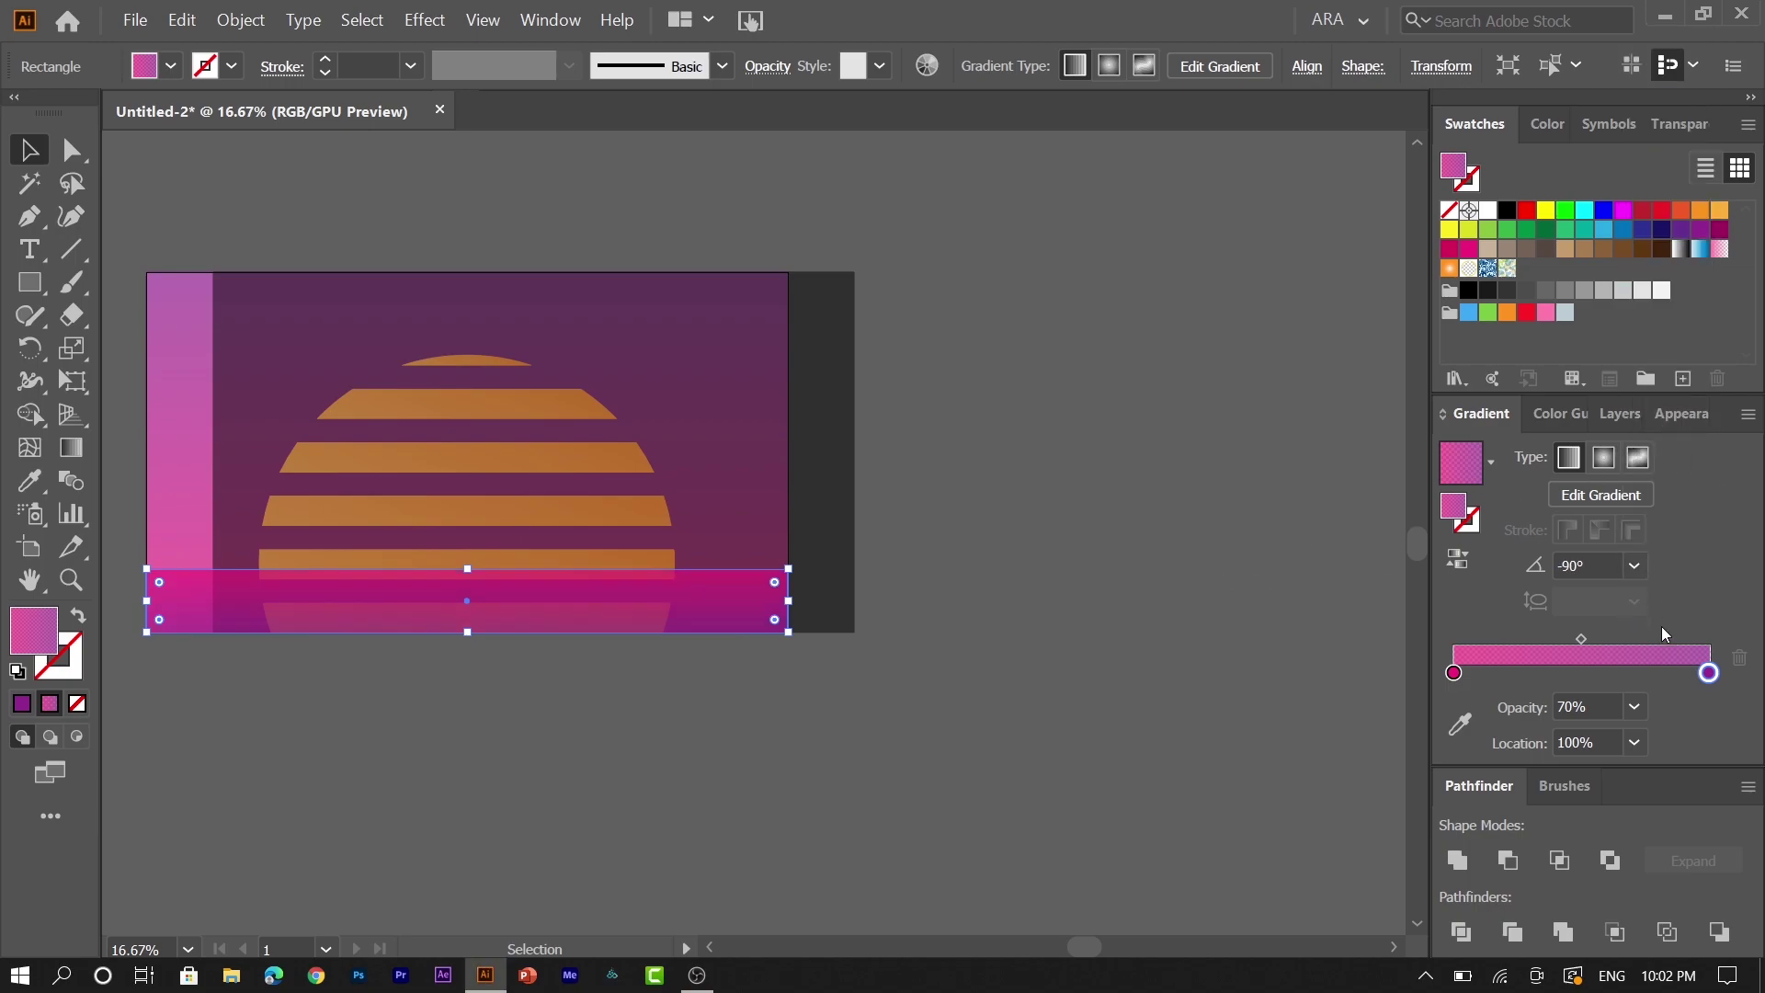
{"action": "left_click", "coordinate": [1635, 563]}
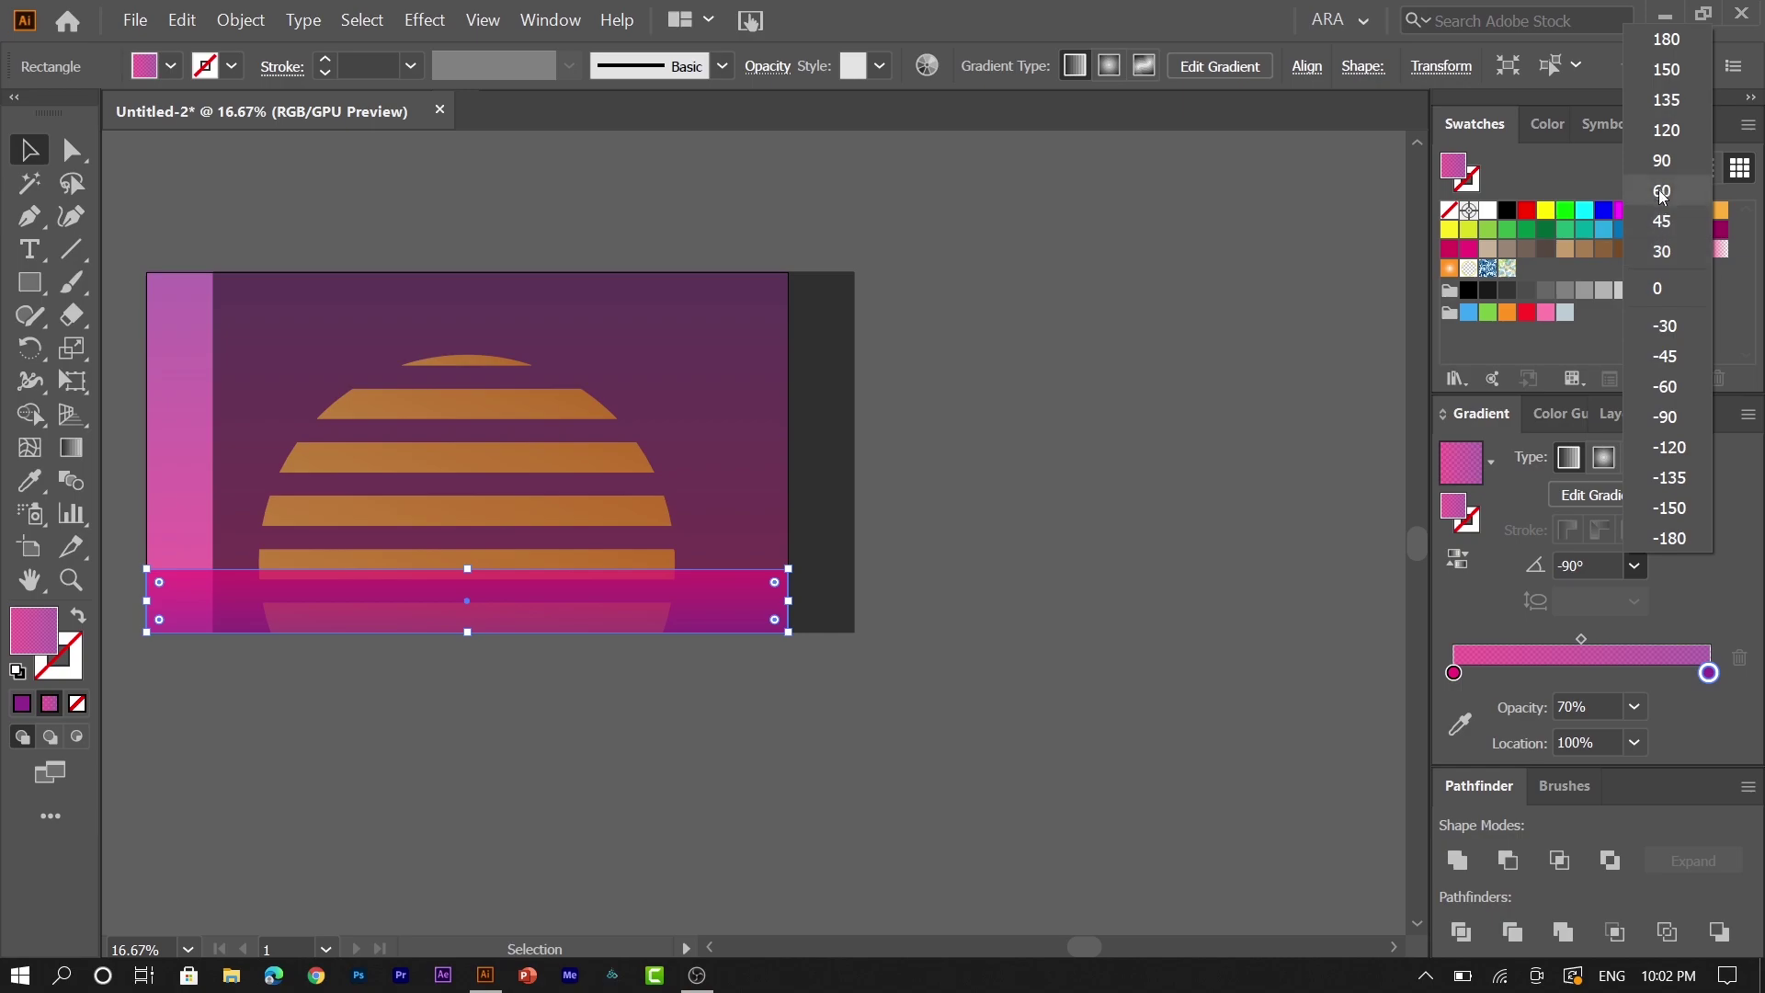
{"action": "left_click", "coordinate": [1661, 162]}
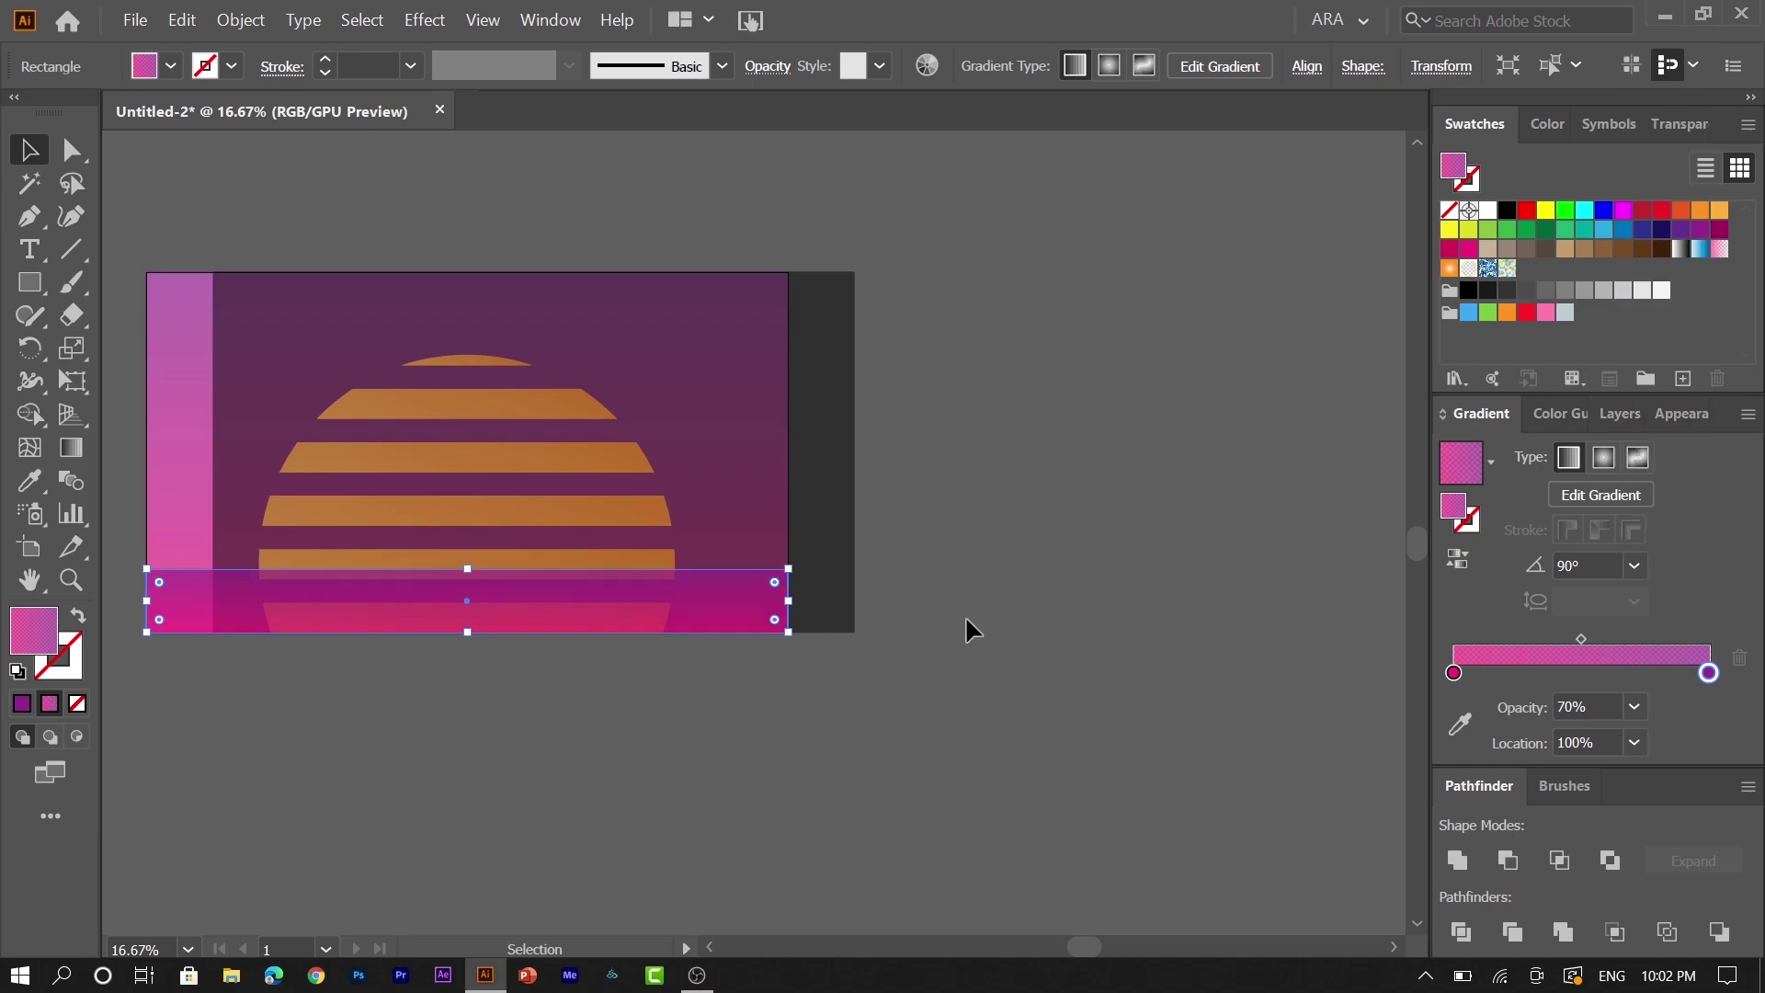
{"action": "left_click", "coordinate": [882, 590]}
- Move the black background overlay back so it exactly covers the artboard
{"action": "left_click_drag", "start_coordinate": [817, 579], "coordinate": [749, 571]}
{"action": "left_click", "coordinate": [903, 703]}
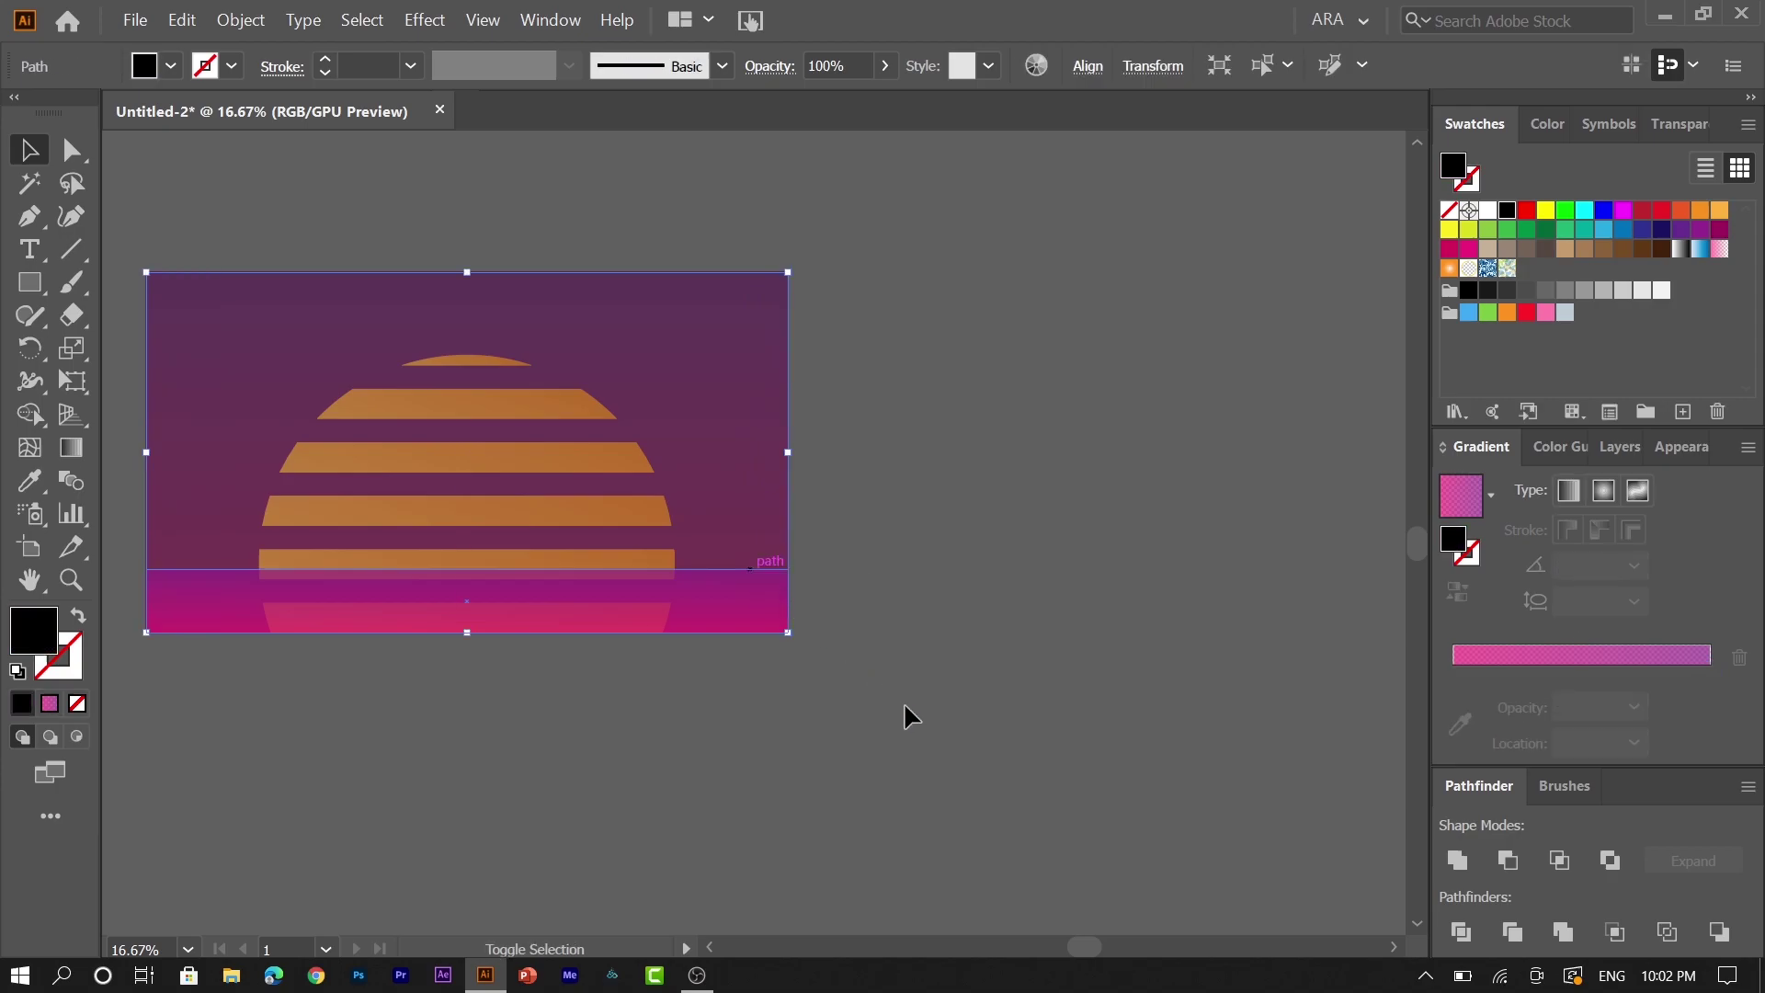
- Copy the gradient ground rectangle and paste the copy directly over the original
{"action": "left_click", "coordinate": [721, 630]}
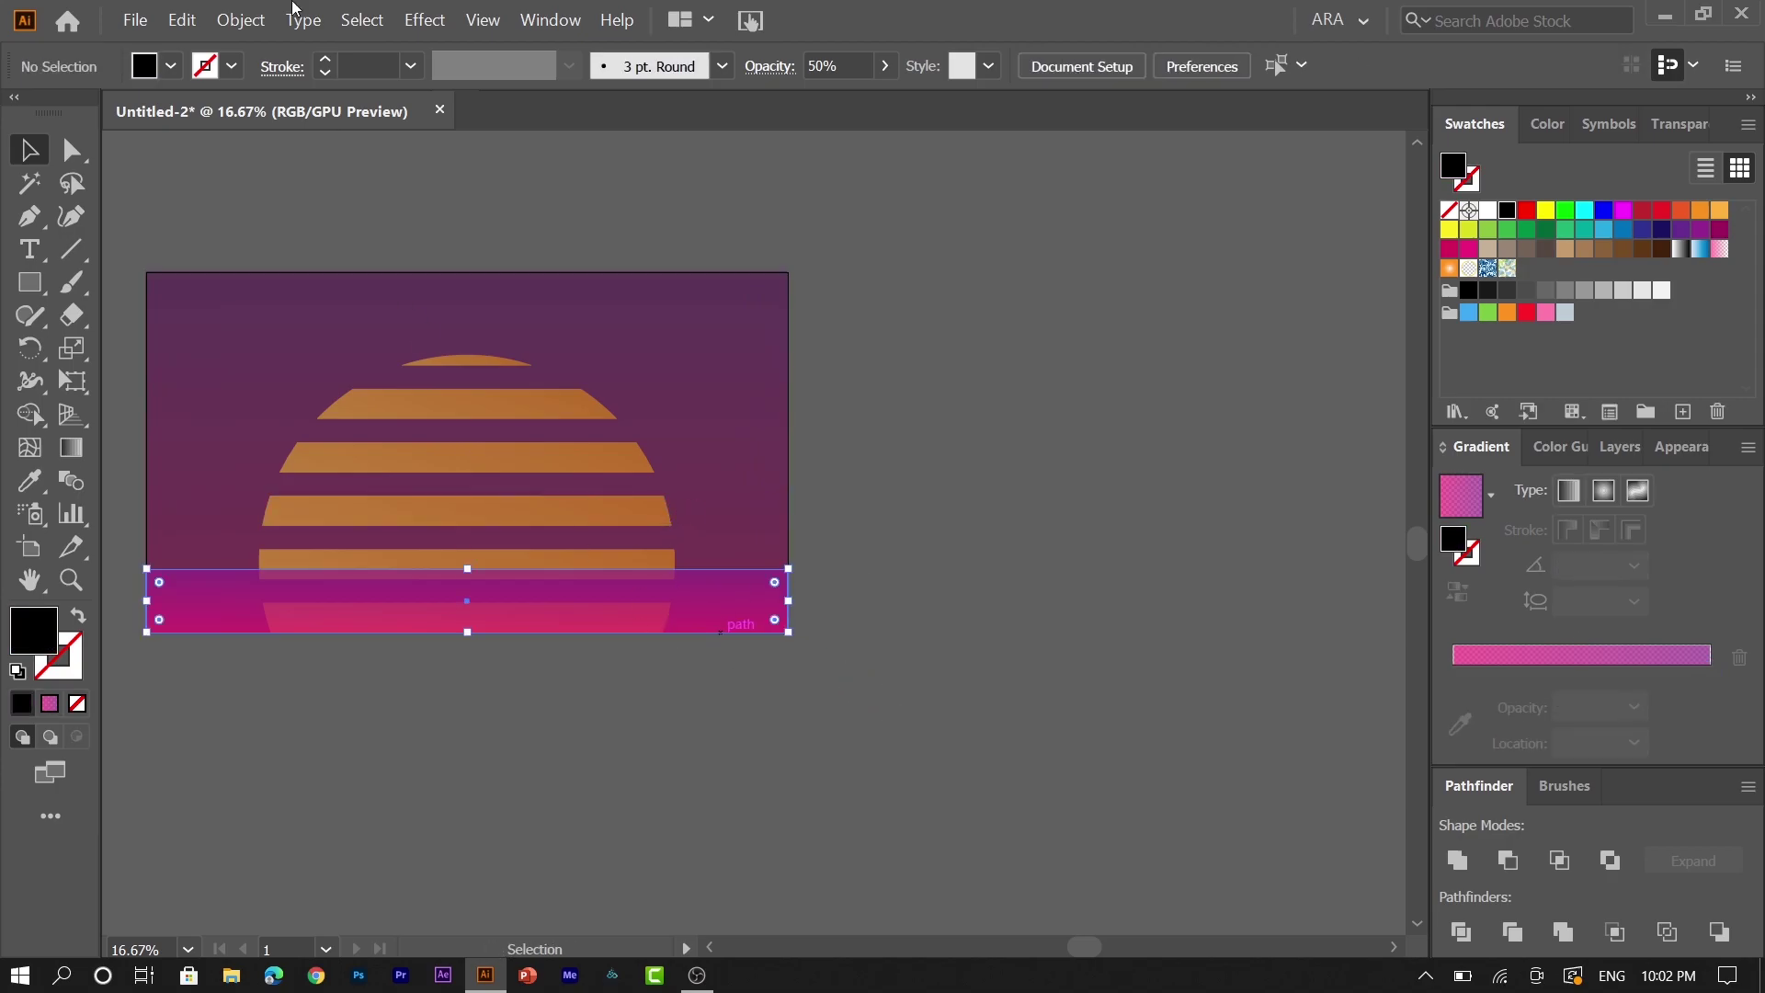
{"action": "left_click", "coordinate": [182, 20]}
{"action": "left_click", "coordinate": [217, 118]}
{"action": "left_click", "coordinate": [174, 24]}
{"action": "left_click", "coordinate": [230, 163]}
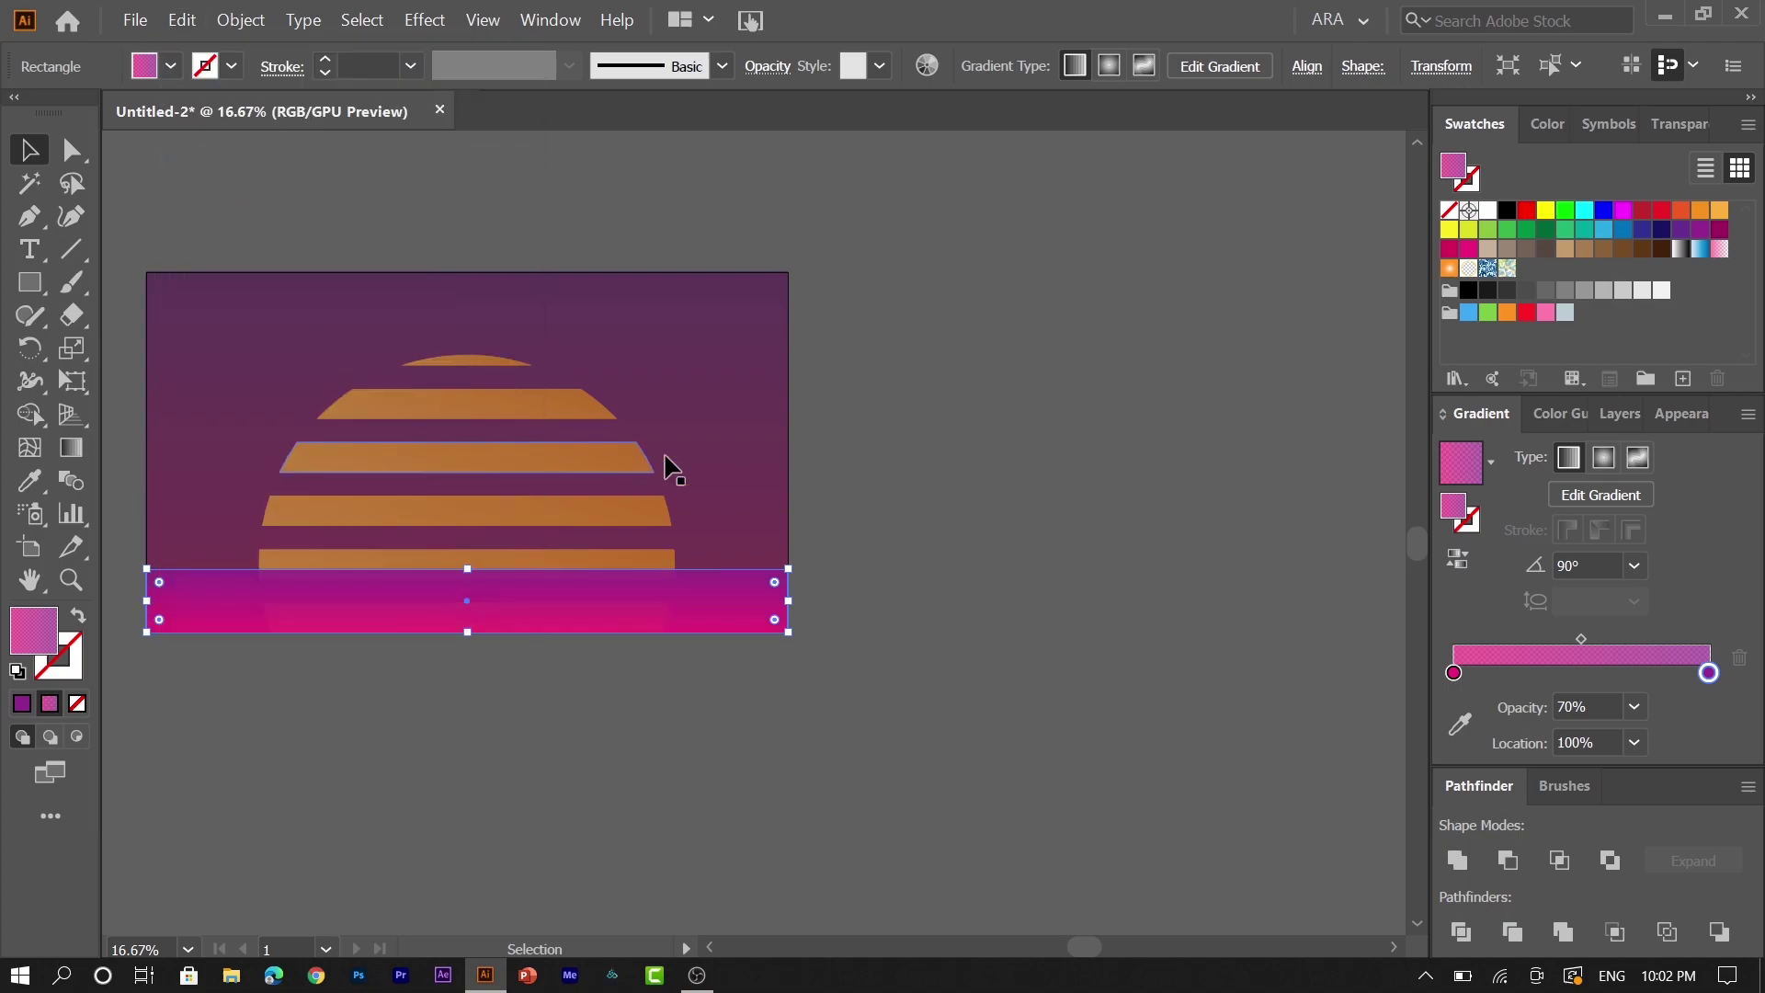
- Fill the copied ground rectangle with solid black and set its opacity to 80%
{"action": "left_click", "coordinate": [1505, 212]}
{"action": "left_click", "coordinate": [861, 66]}
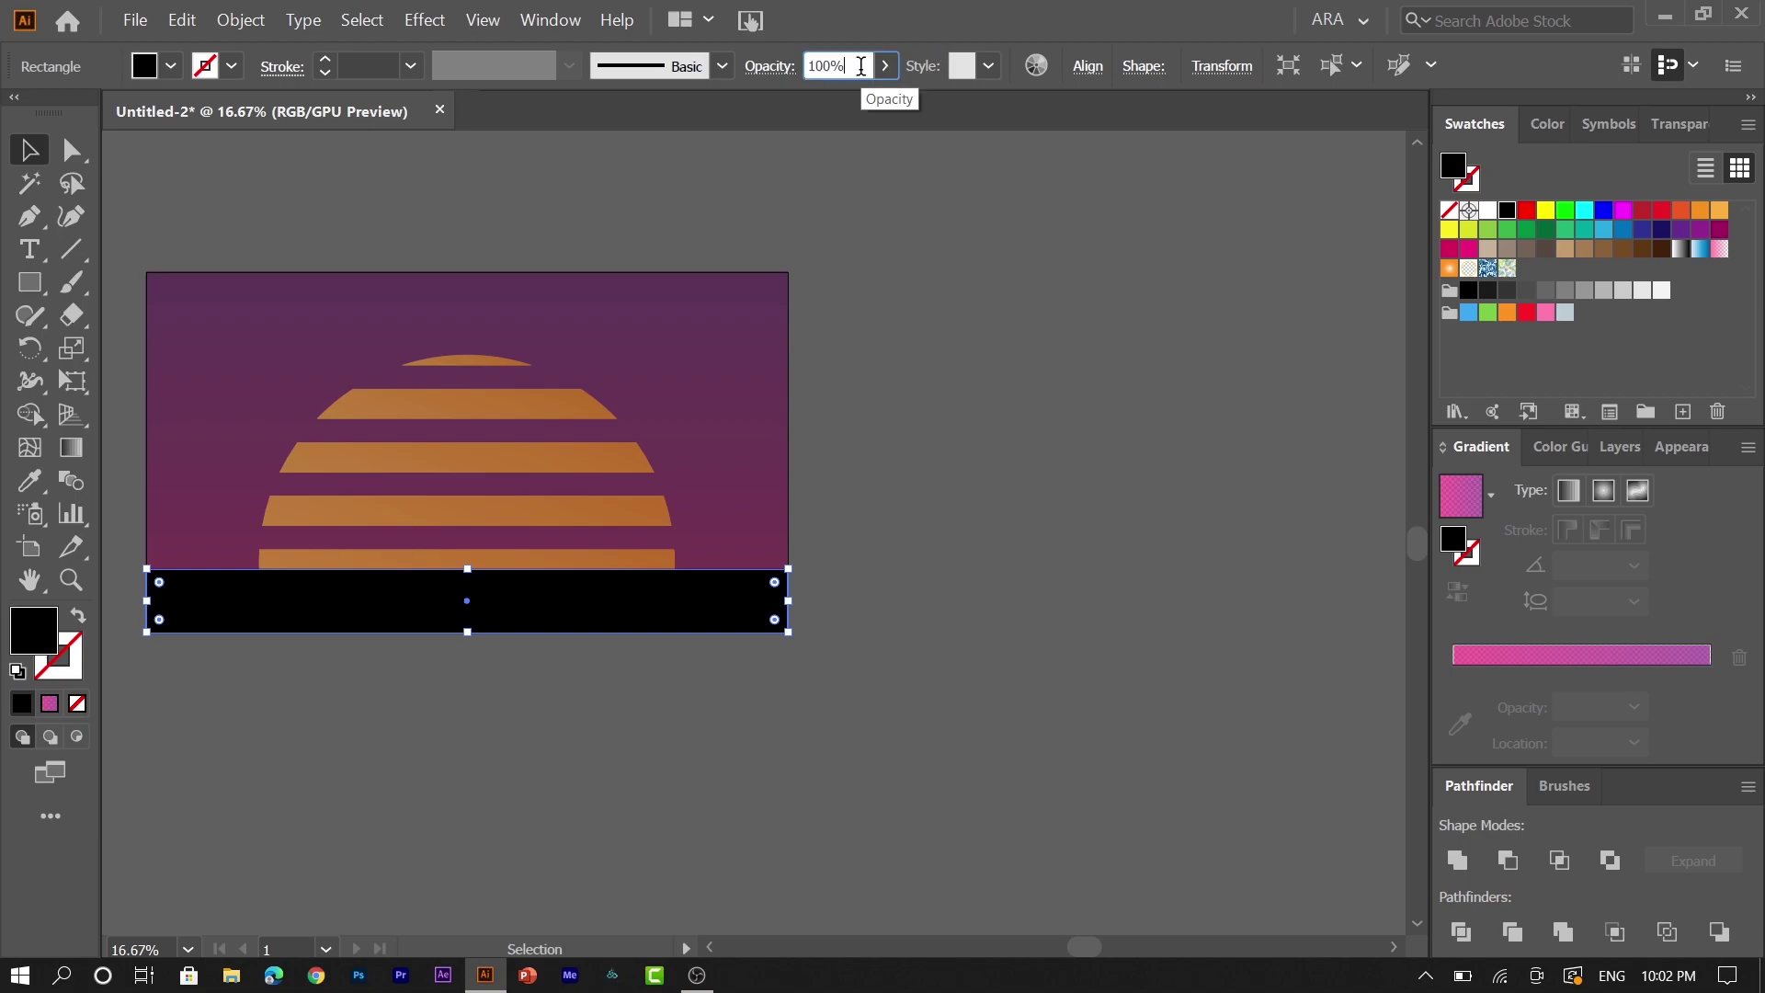
{"action": "scroll", "coordinate": [860, 66], "scroll_direction": "down", "scroll_amount": 3}
{"action": "scroll", "coordinate": [860, 66], "scroll_direction": "up", "scroll_amount": 1}
{"action": "scroll", "coordinate": [861, 66], "scroll_direction": "up", "scroll_amount": 1}
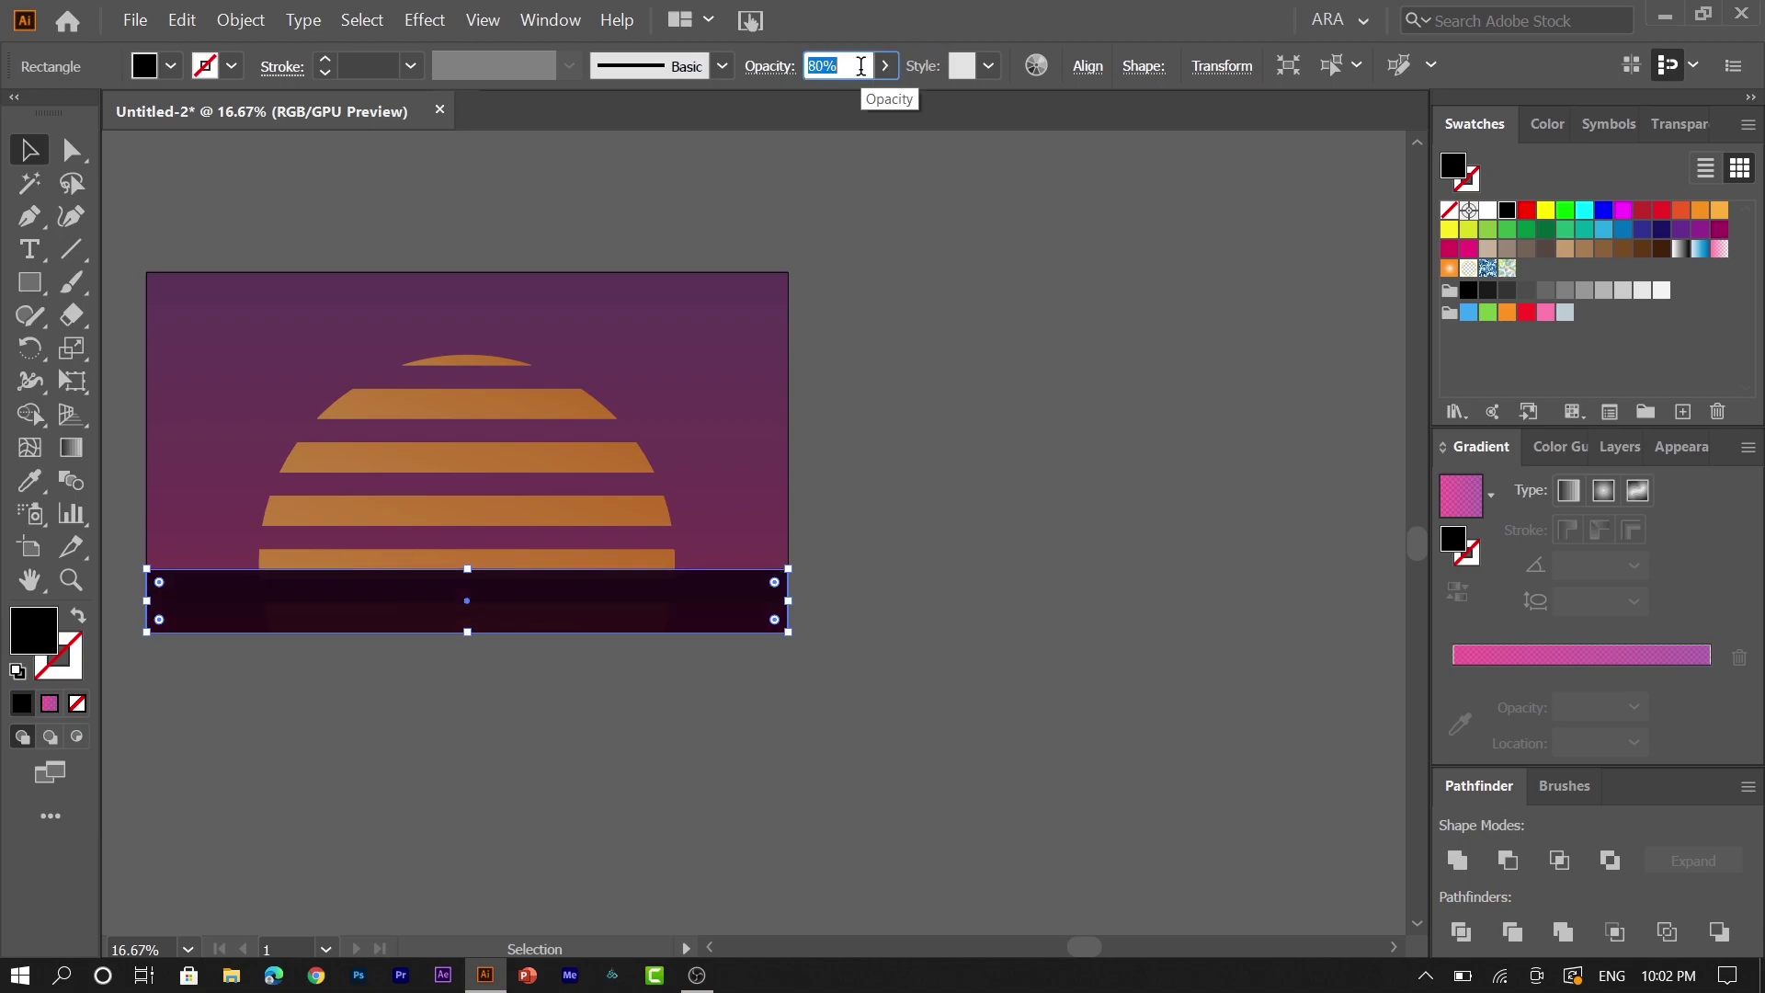
{"action": "left_click", "coordinate": [833, 503]}
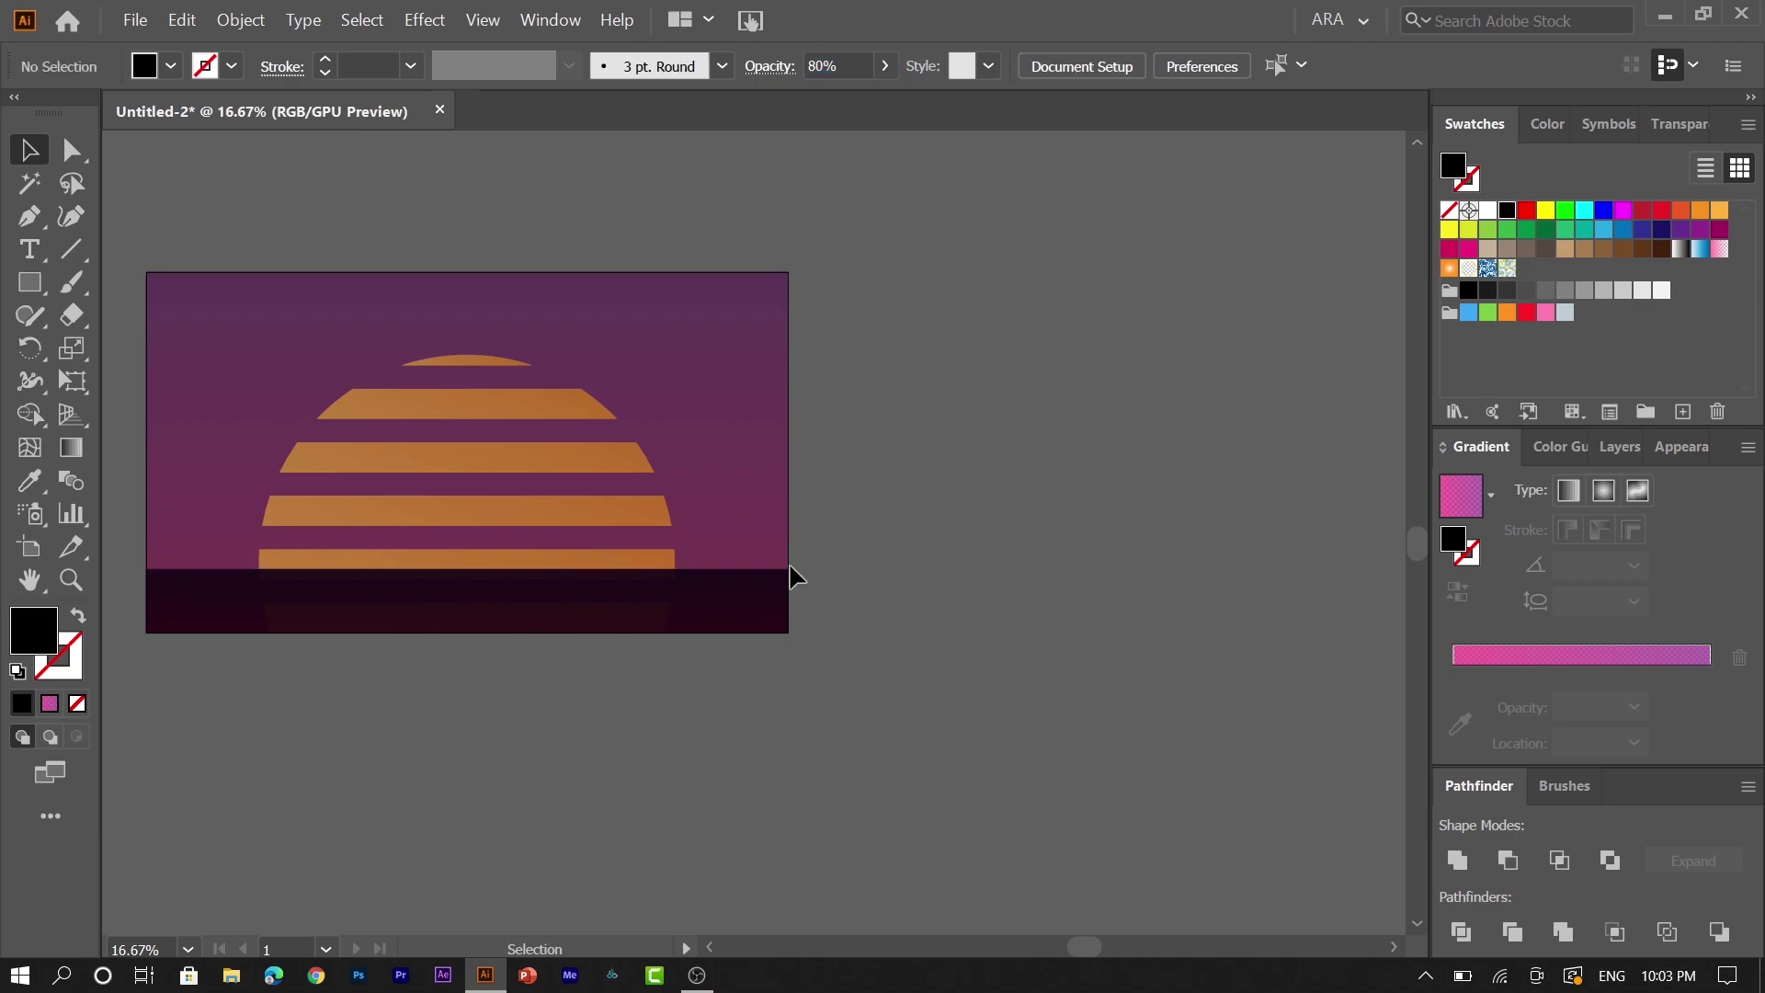
- Select both stacked ground rectangles and bring them to the front
{"action": "left_click_drag", "start_coordinate": [957, 669], "coordinate": [738, 604]}
{"action": "left_click_drag", "start_coordinate": [732, 380], "coordinate": [733, 381]}
{"action": "right_click", "coordinate": [732, 382]}
{"action": "mouse_move", "coordinate": [922, 696]}
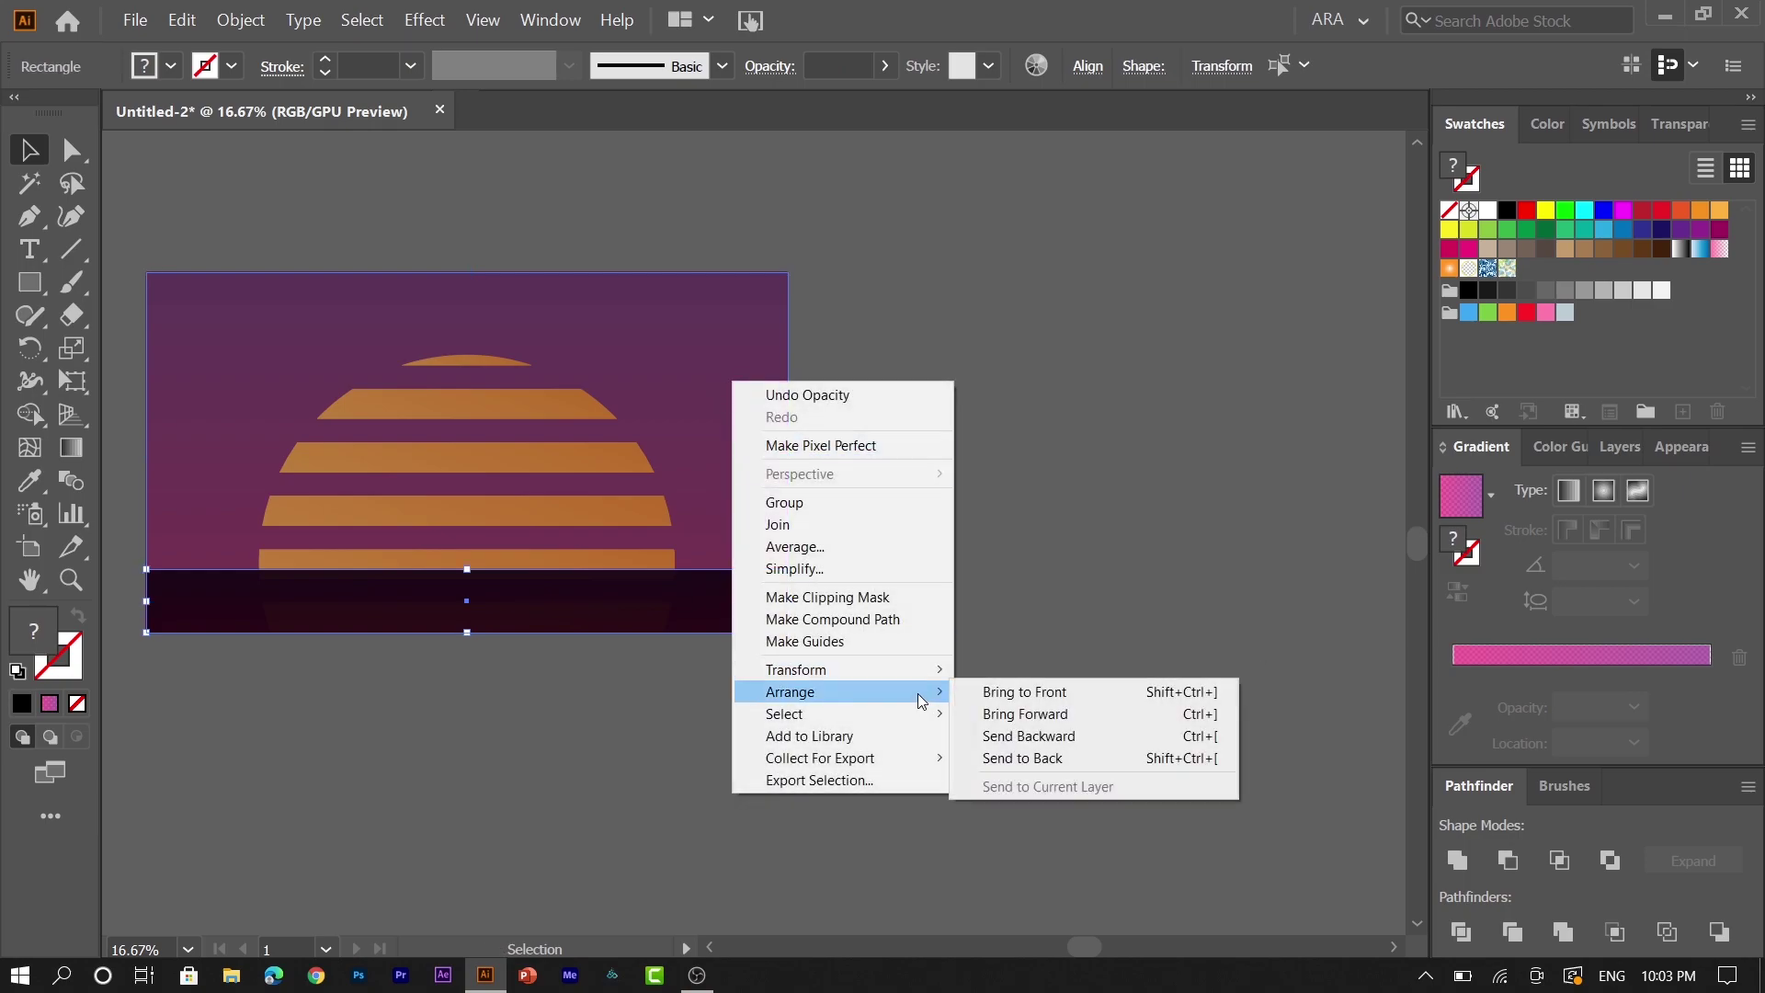
{"action": "left_click", "coordinate": [1015, 691]}
{"action": "left_click", "coordinate": [658, 675]}
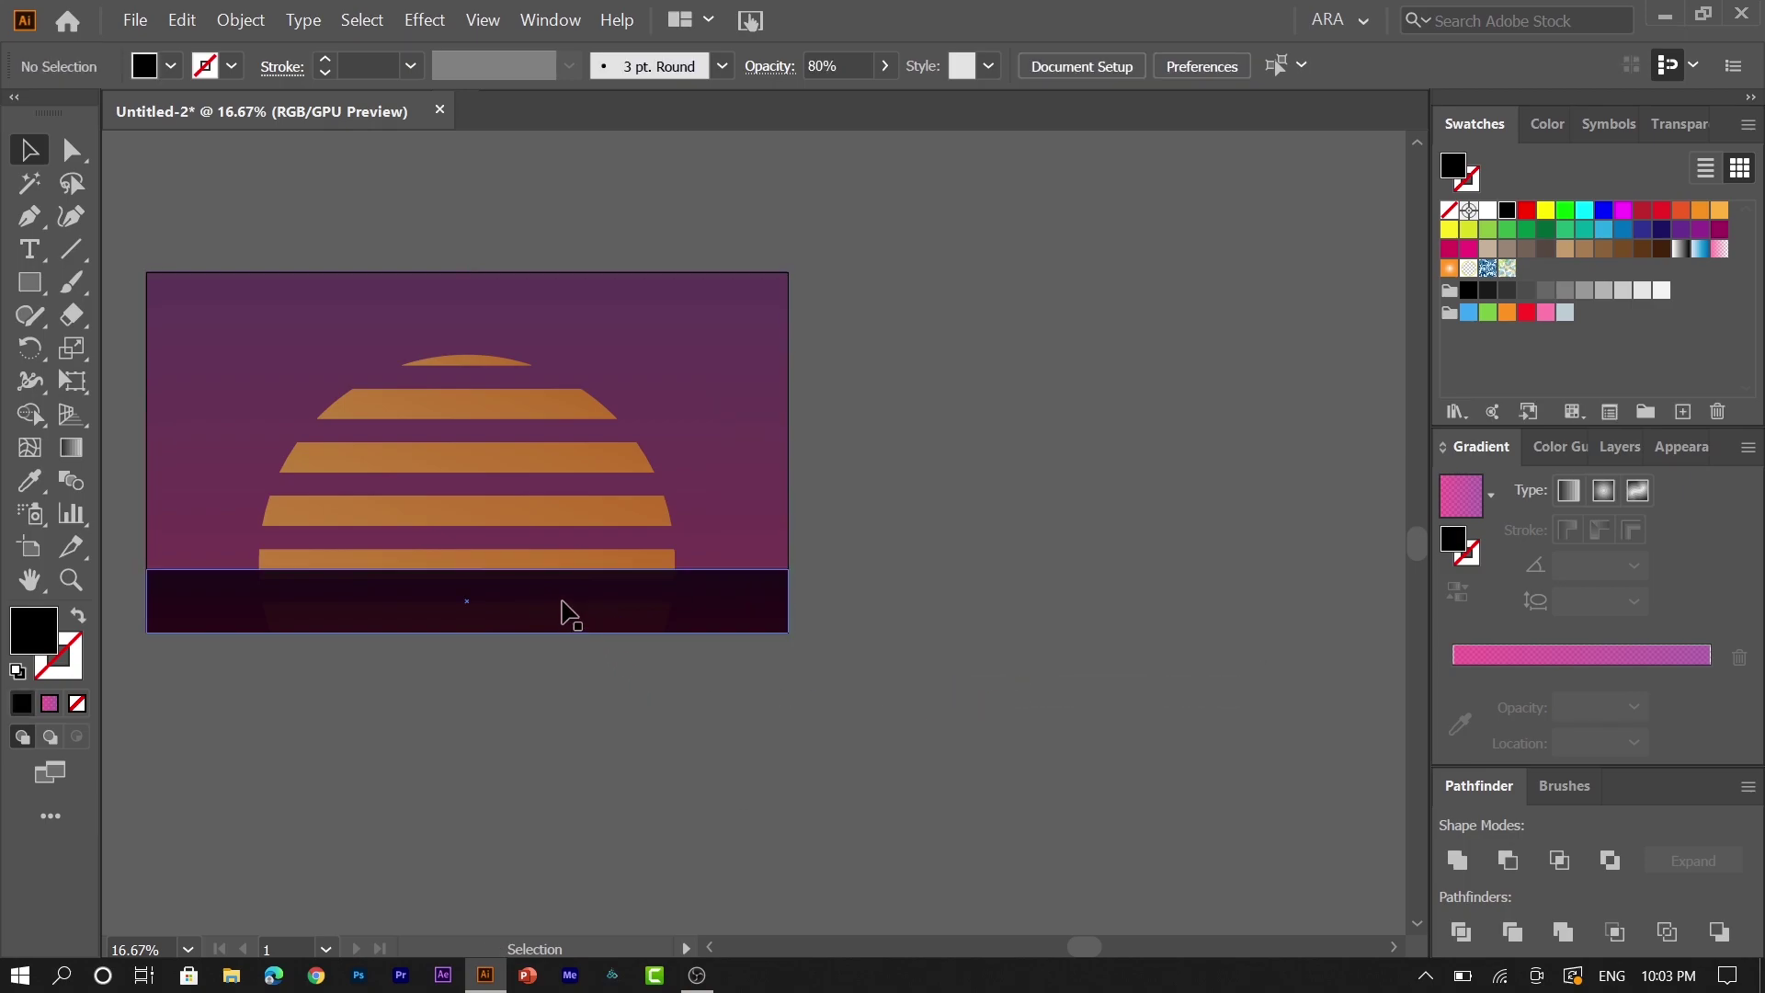
{"action": "key", "text": "ctrl+a"}
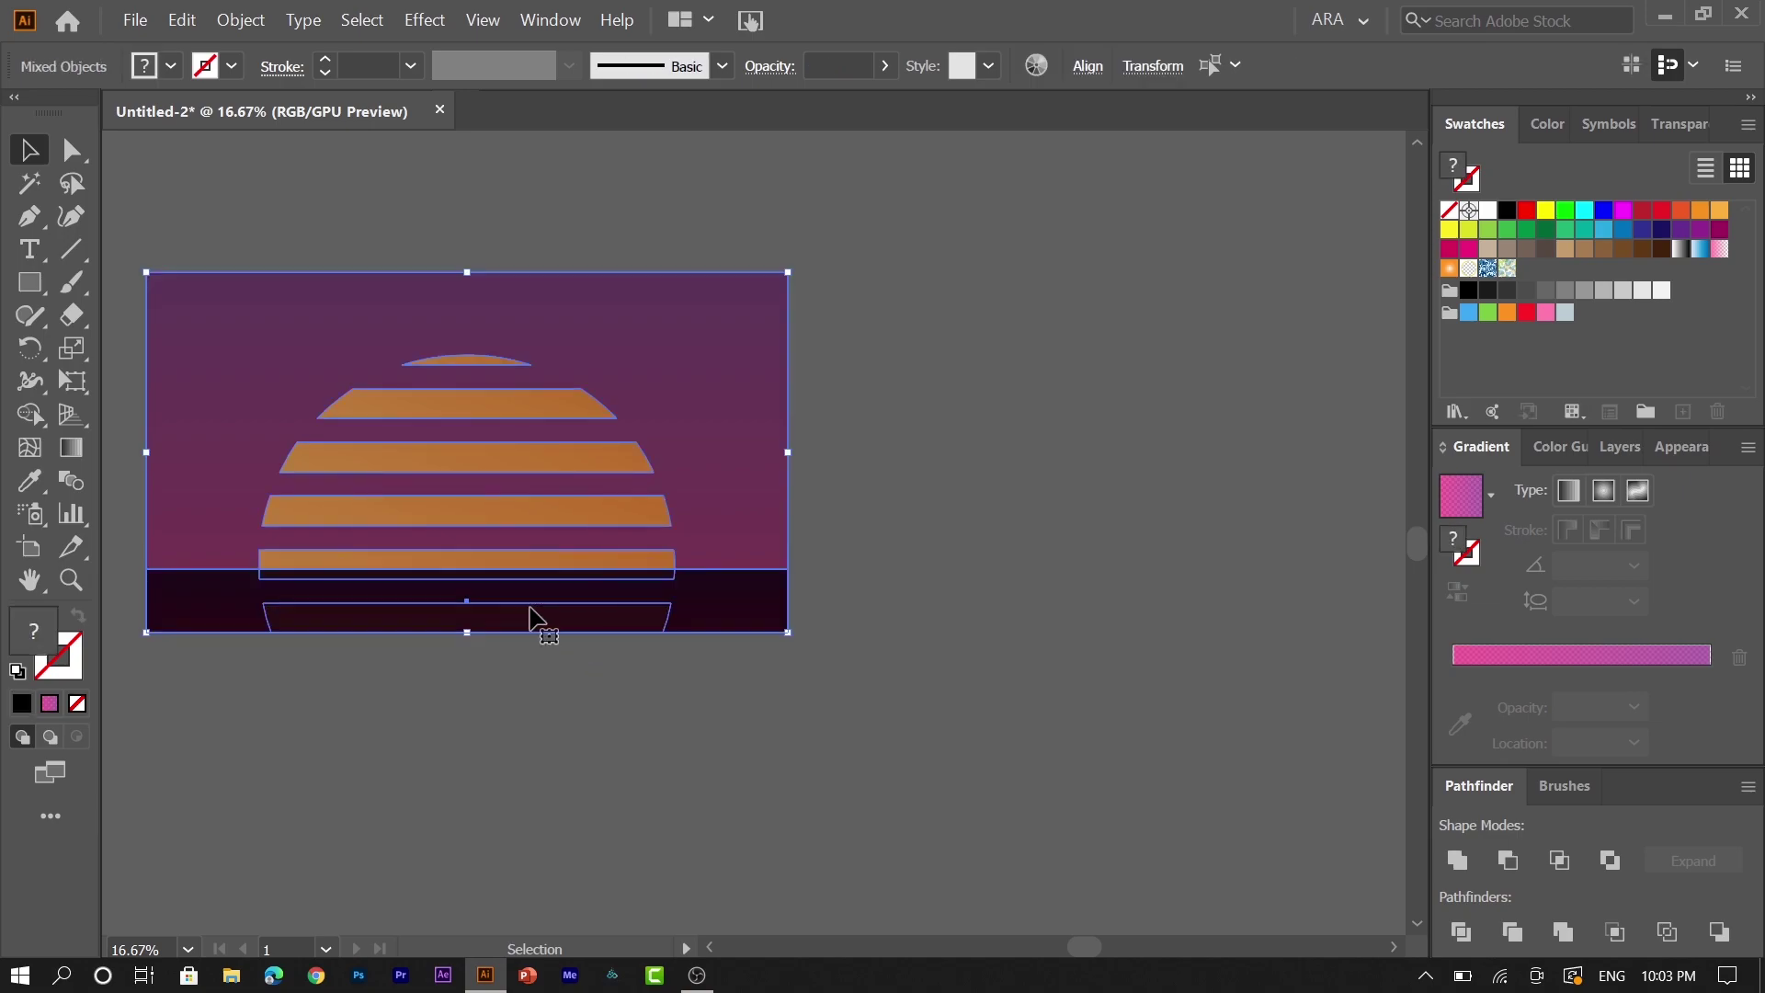
{"action": "left_click", "coordinate": [29, 413]}
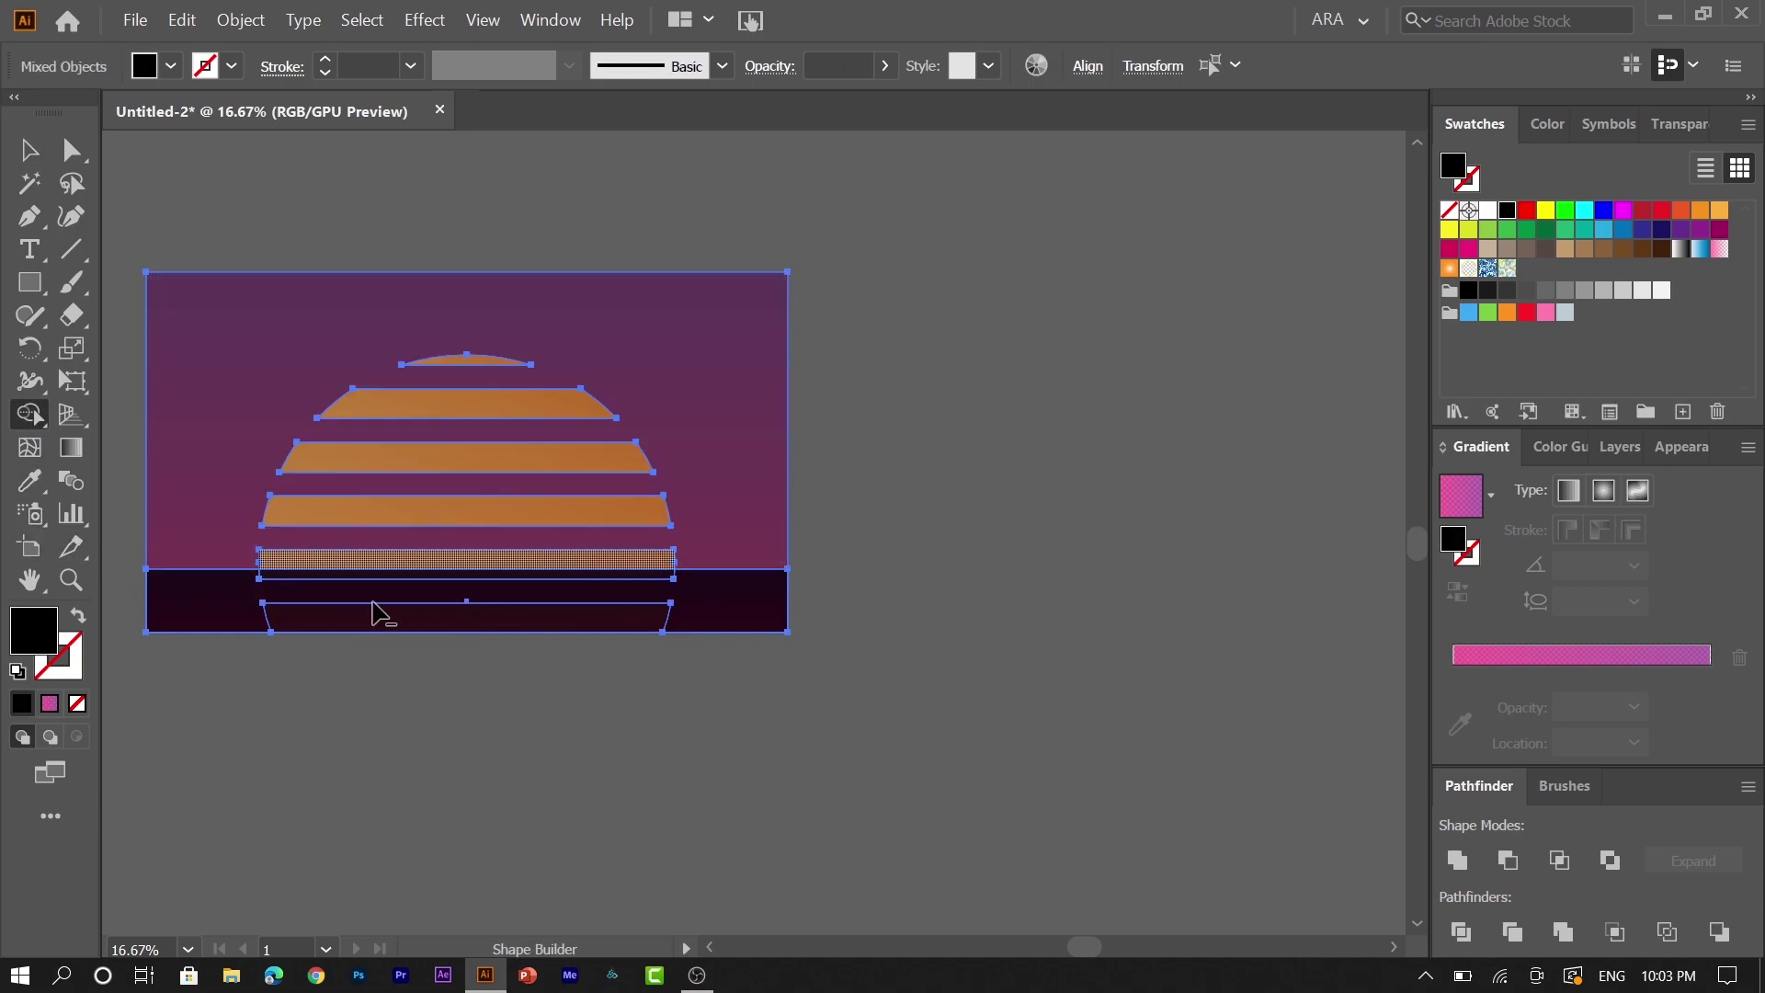
{"action": "key", "text": "alt"}
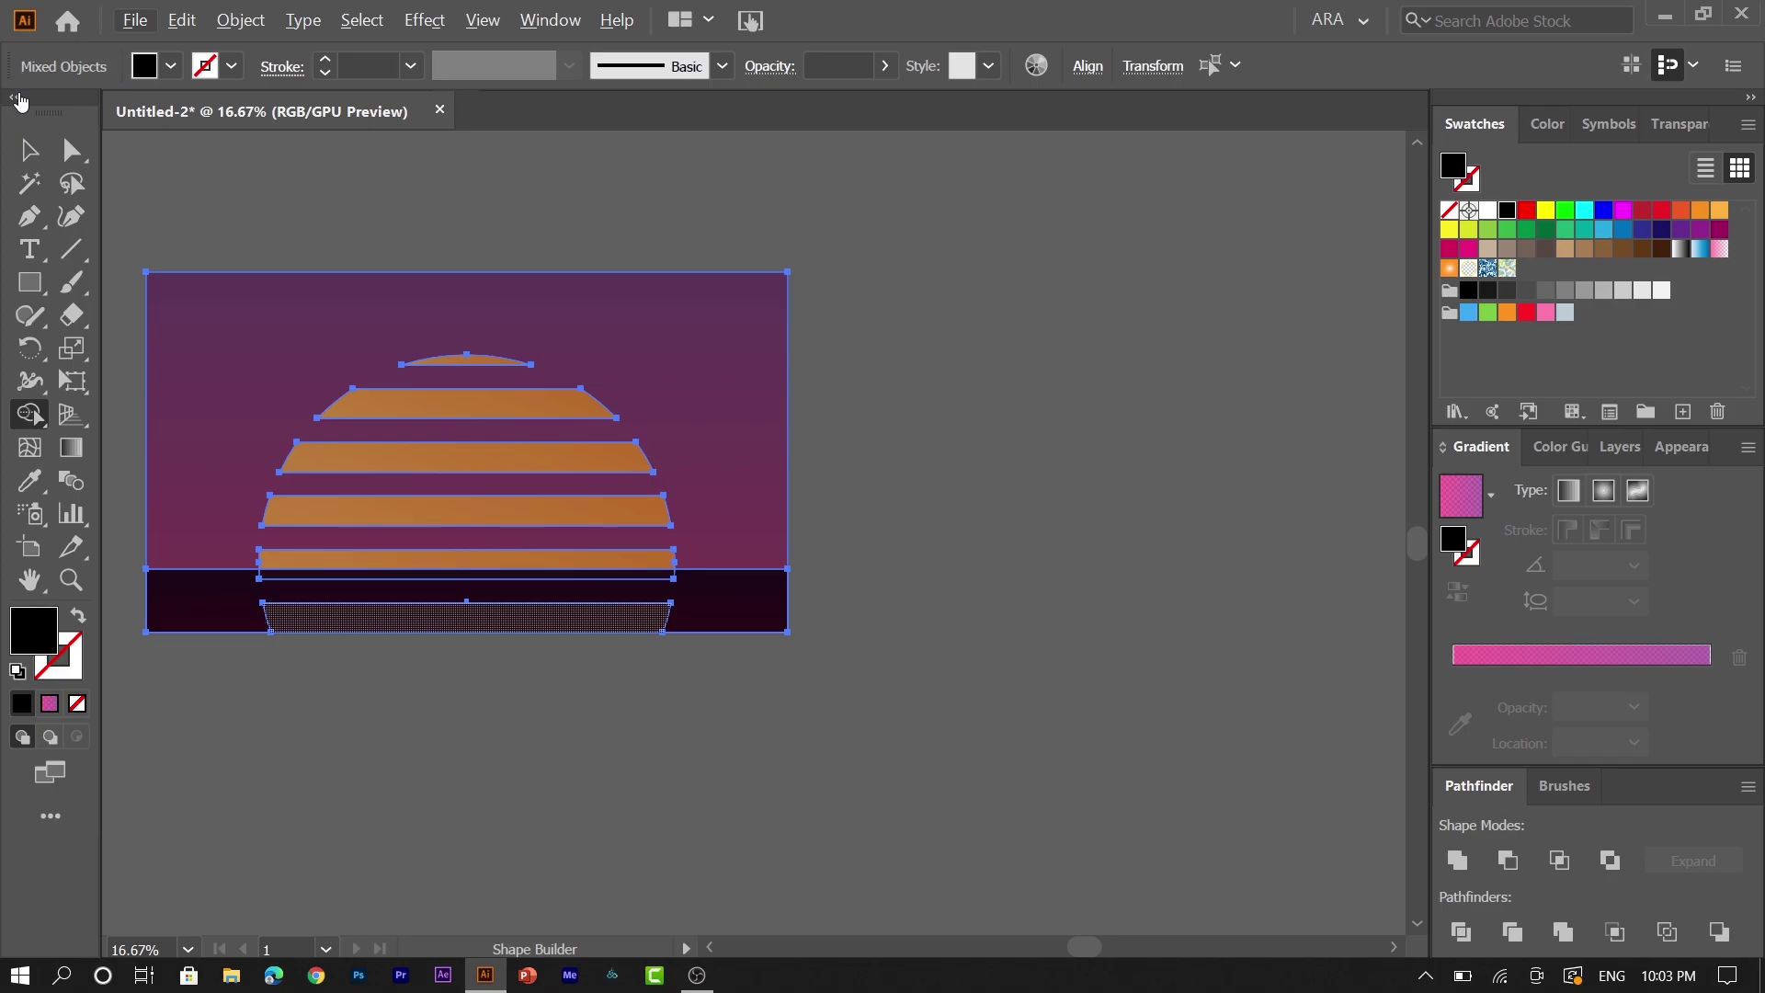
{"action": "left_click", "coordinate": [22, 152]}
{"action": "left_click_drag", "start_coordinate": [229, 236], "coordinate": [448, 441]}
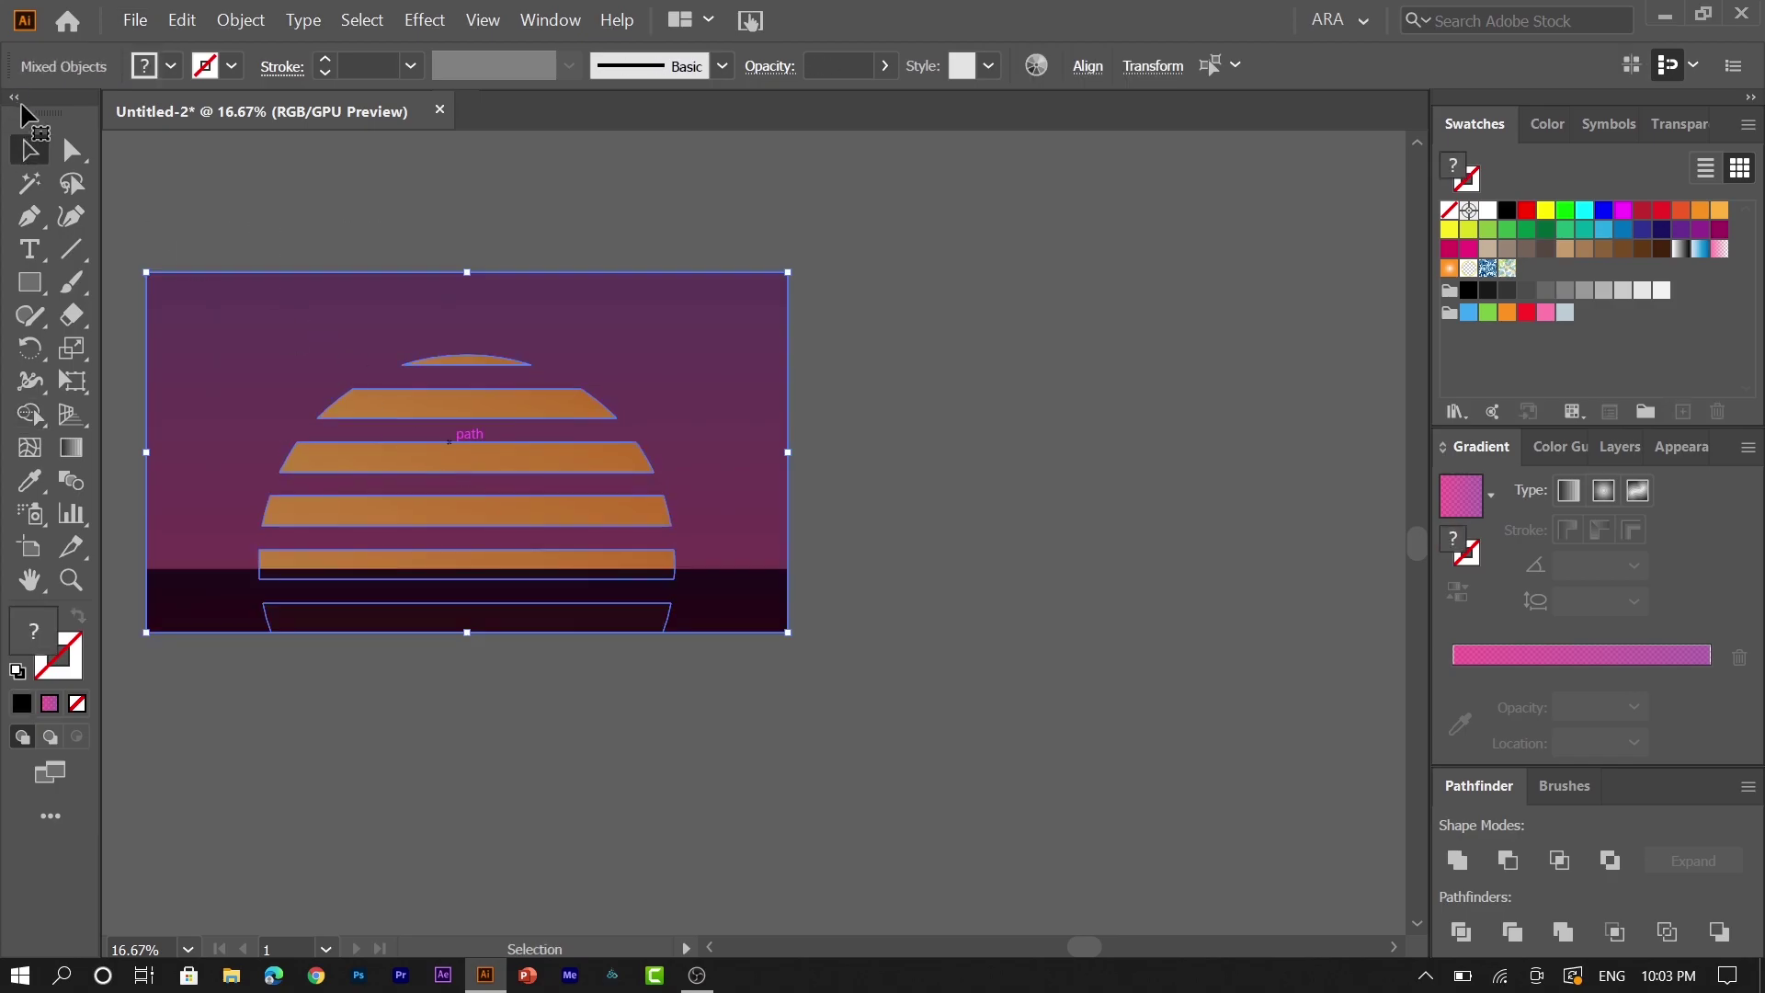
{"action": "left_click", "coordinate": [30, 414]}
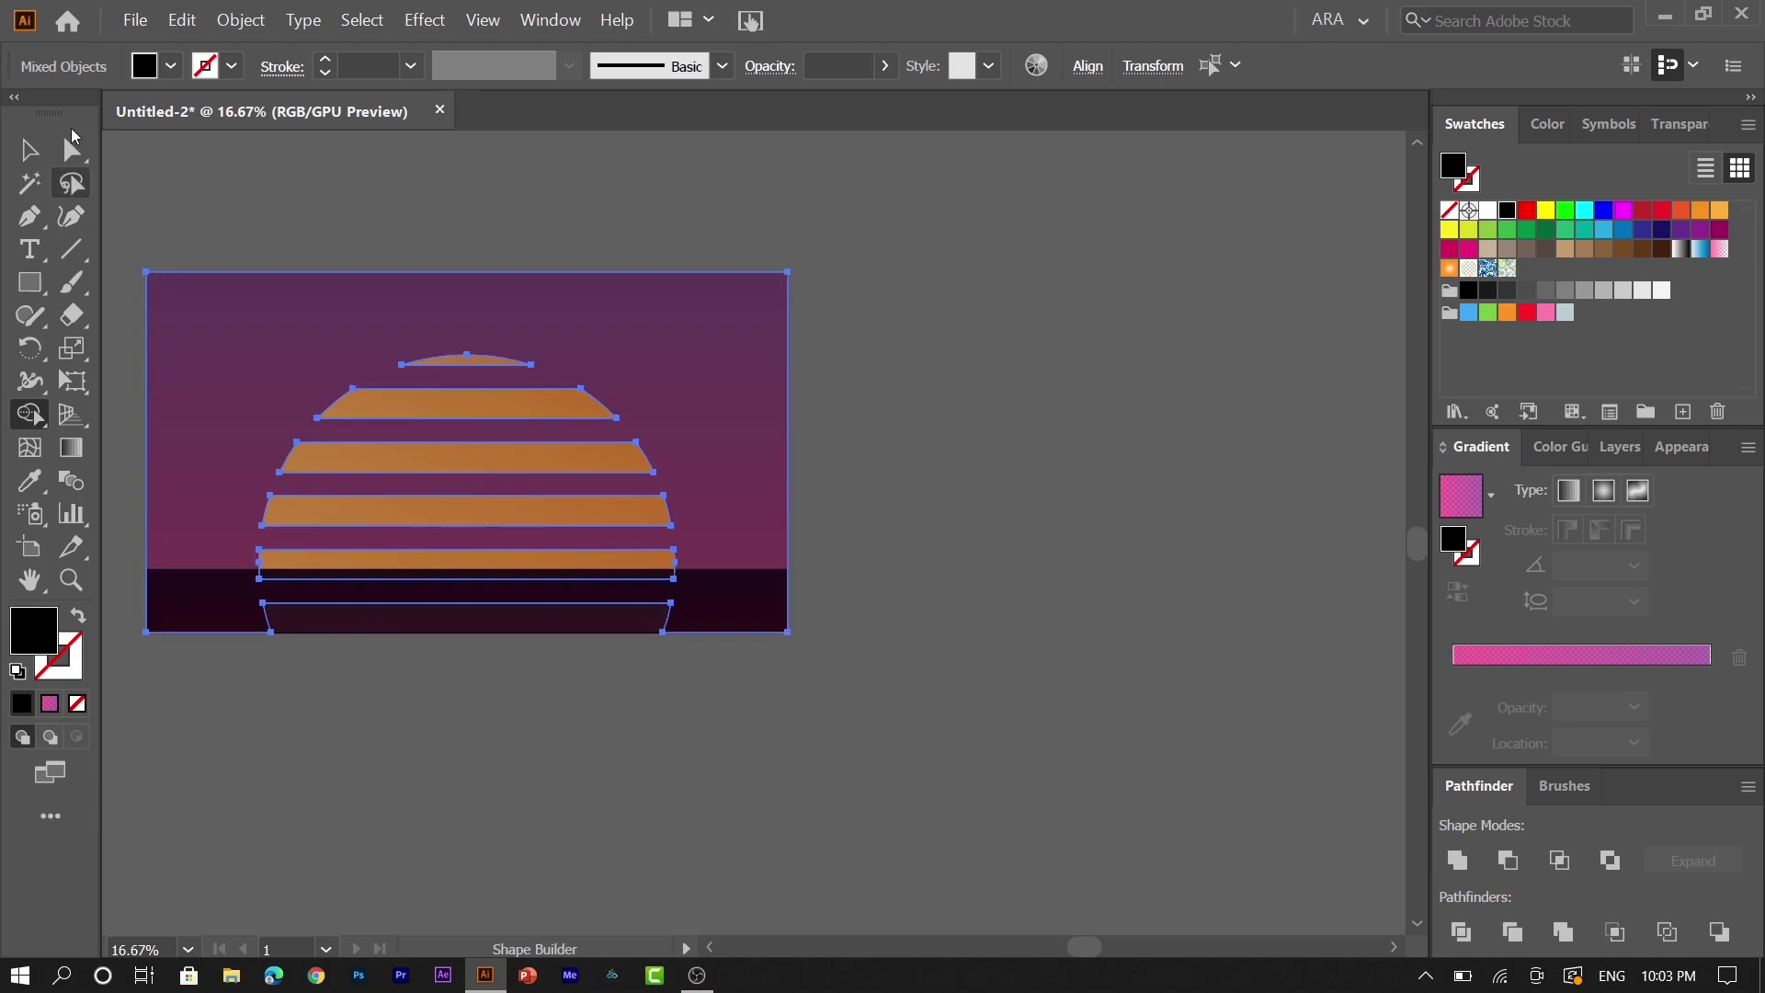
{"action": "left_click", "coordinate": [33, 143]}
{"action": "left_click", "coordinate": [259, 215]}
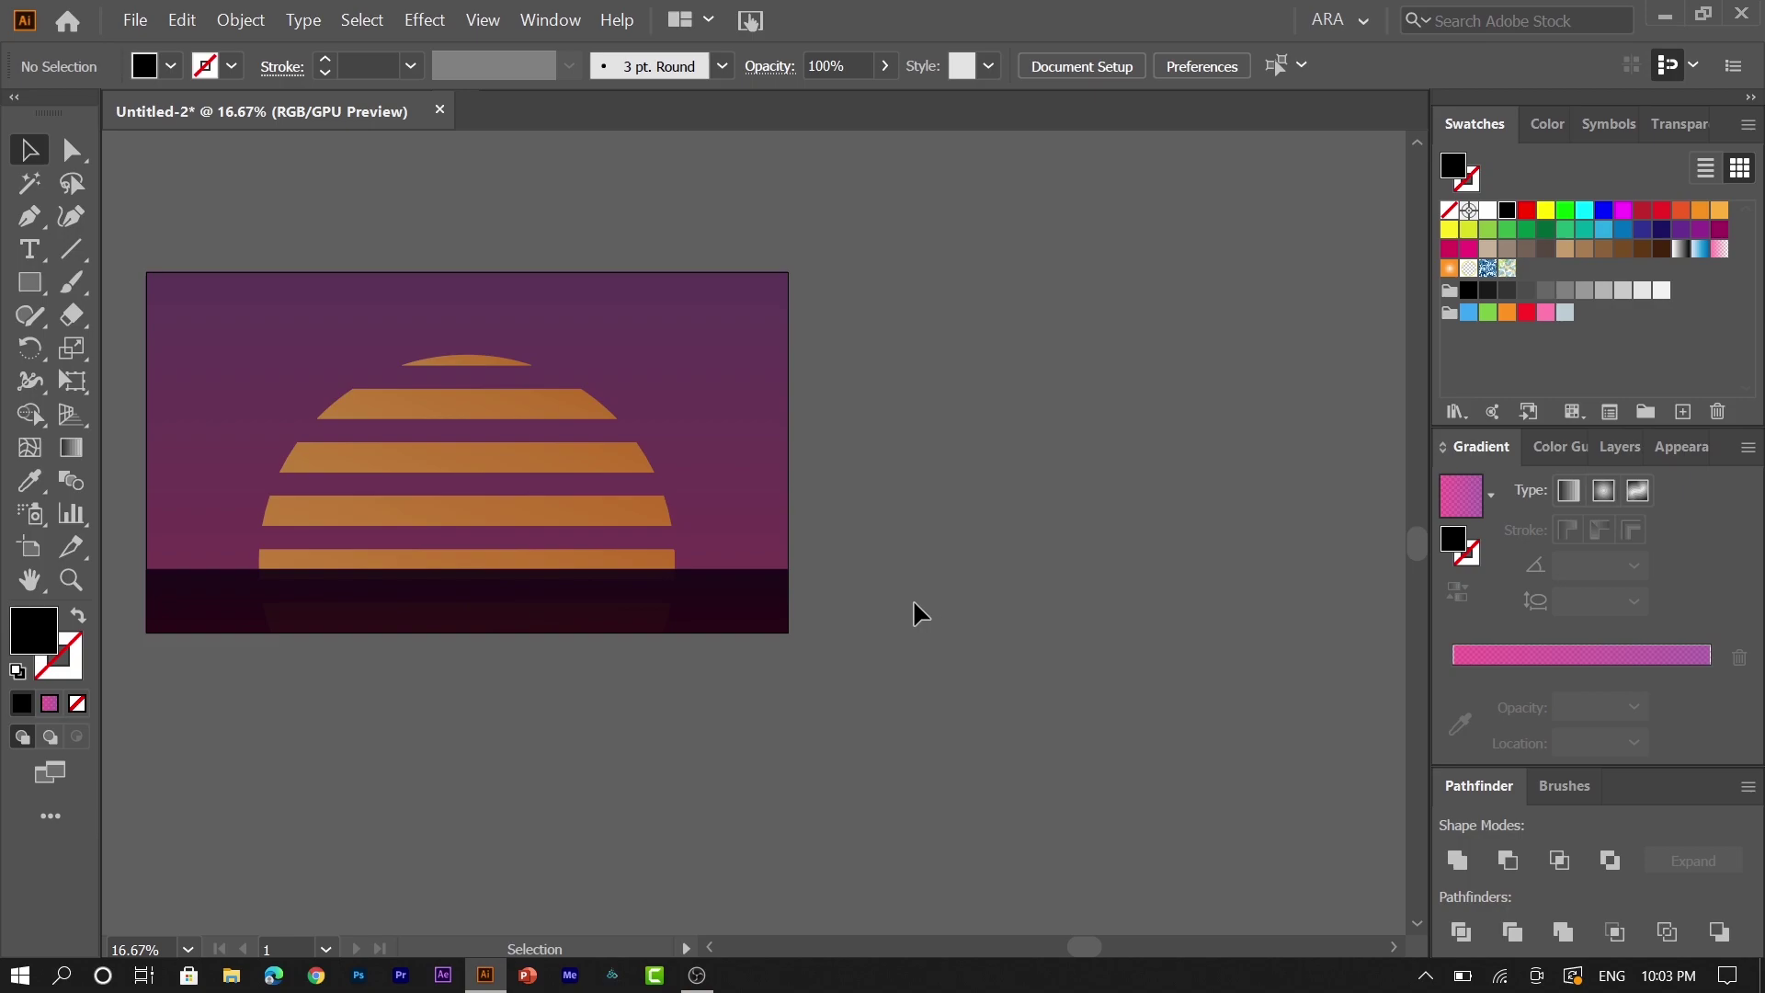
- Draw a tall, narrow black rectangle as a building over the sun's left side, overlapping the ground, and adjust its position and width
{"action": "left_click", "coordinate": [29, 283]}
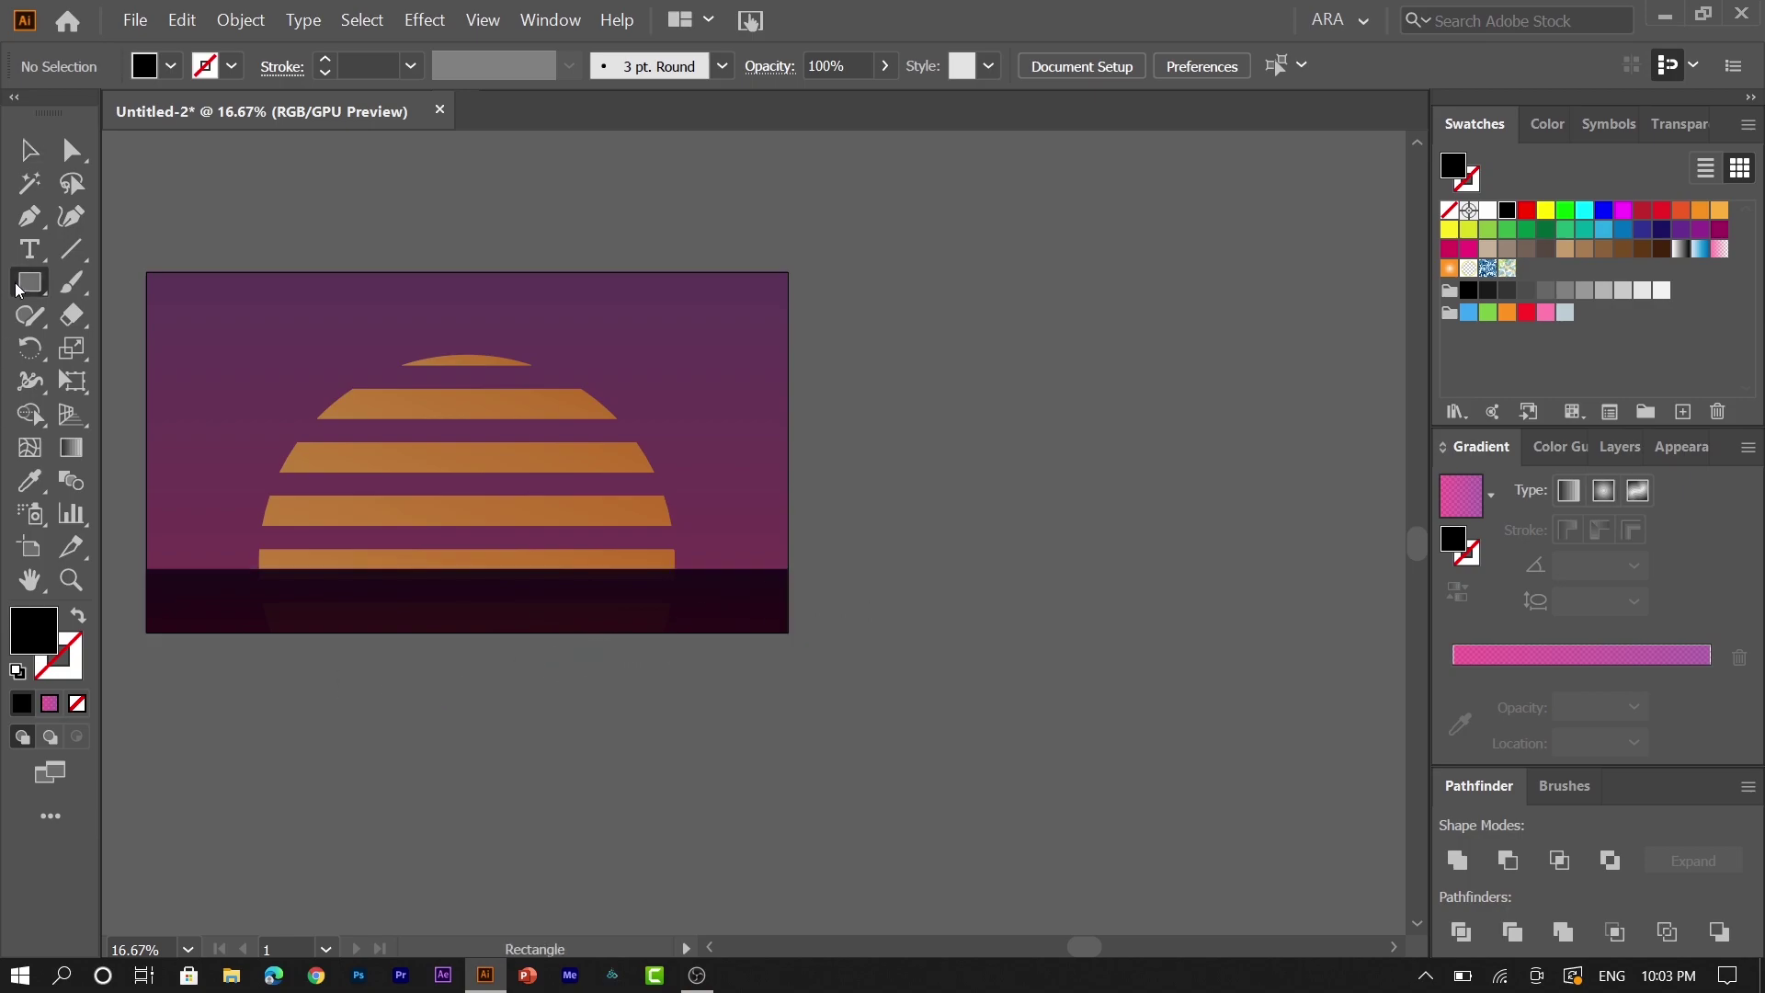
{"action": "left_click_drag", "start_coordinate": [269, 466], "coordinate": [307, 602]}
{"action": "key", "text": "v"}
{"action": "key", "text": "ctrl+0"}
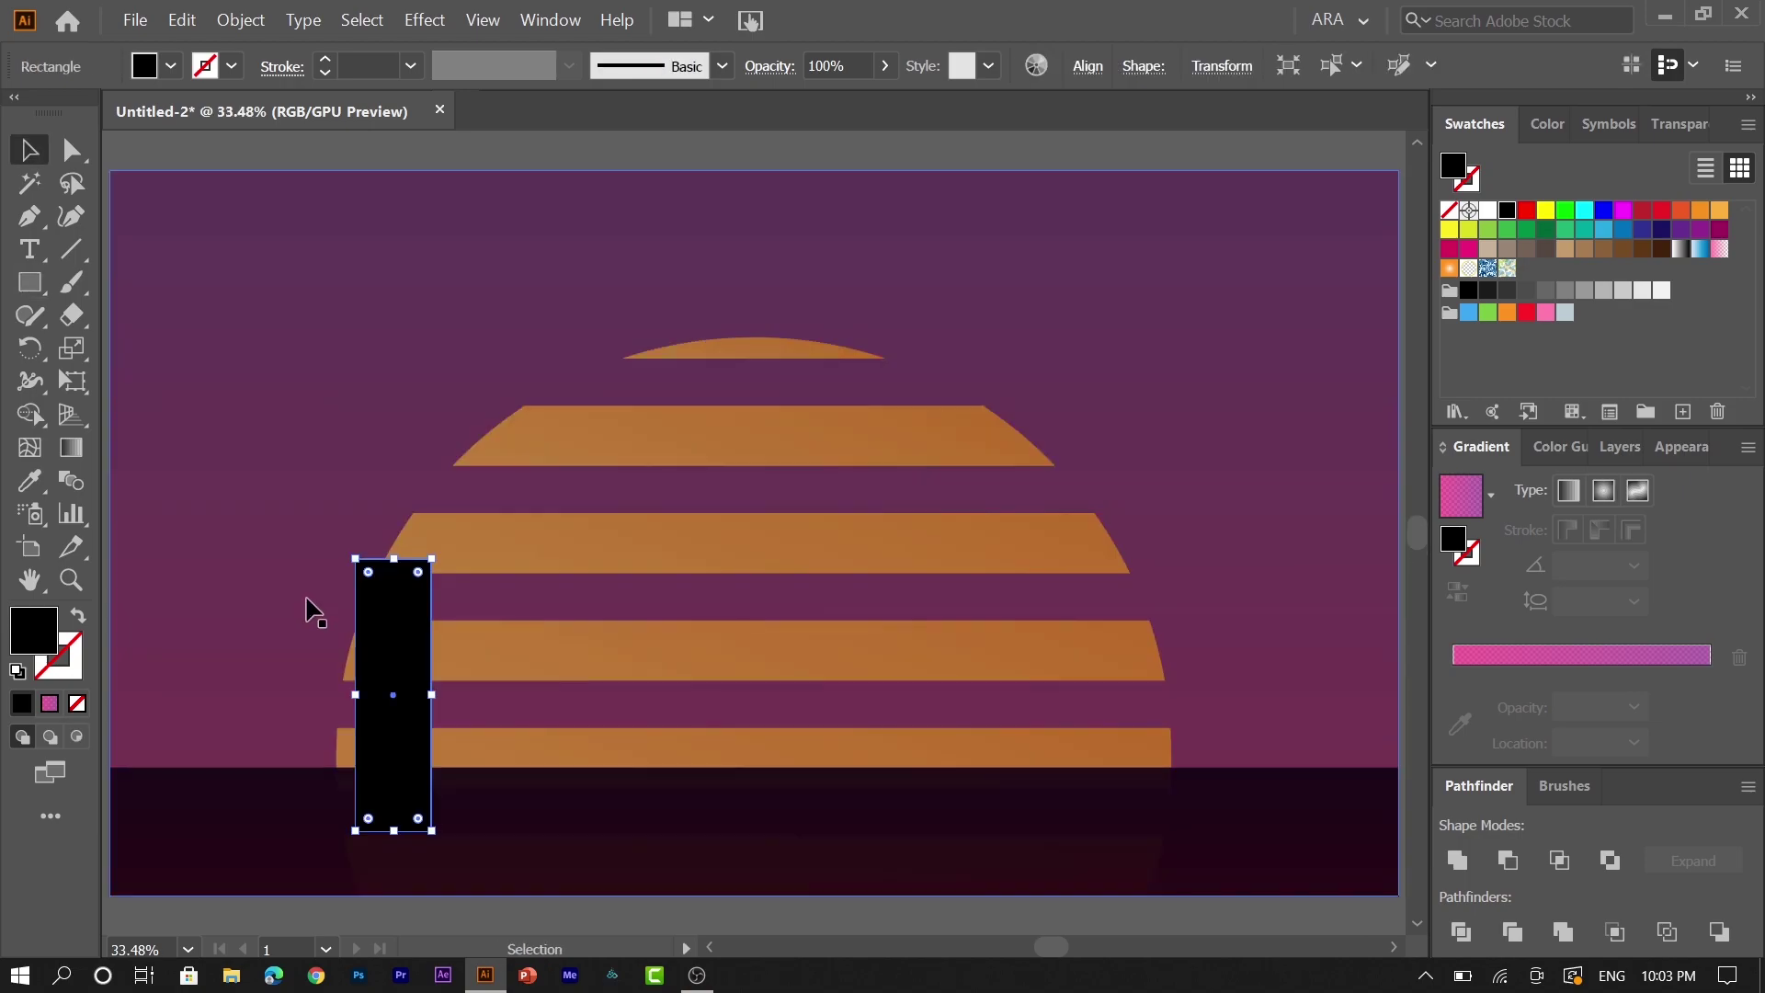
{"action": "left_click_drag", "start_coordinate": [404, 742], "coordinate": [444, 769]}
{"action": "left_click_drag", "start_coordinate": [470, 587], "coordinate": [463, 608]}
- Duplicate the building six times across the sun, placing the copies at varied heights
{"action": "left_click_drag", "start_coordinate": [456, 694], "coordinate": [1062, 711]}
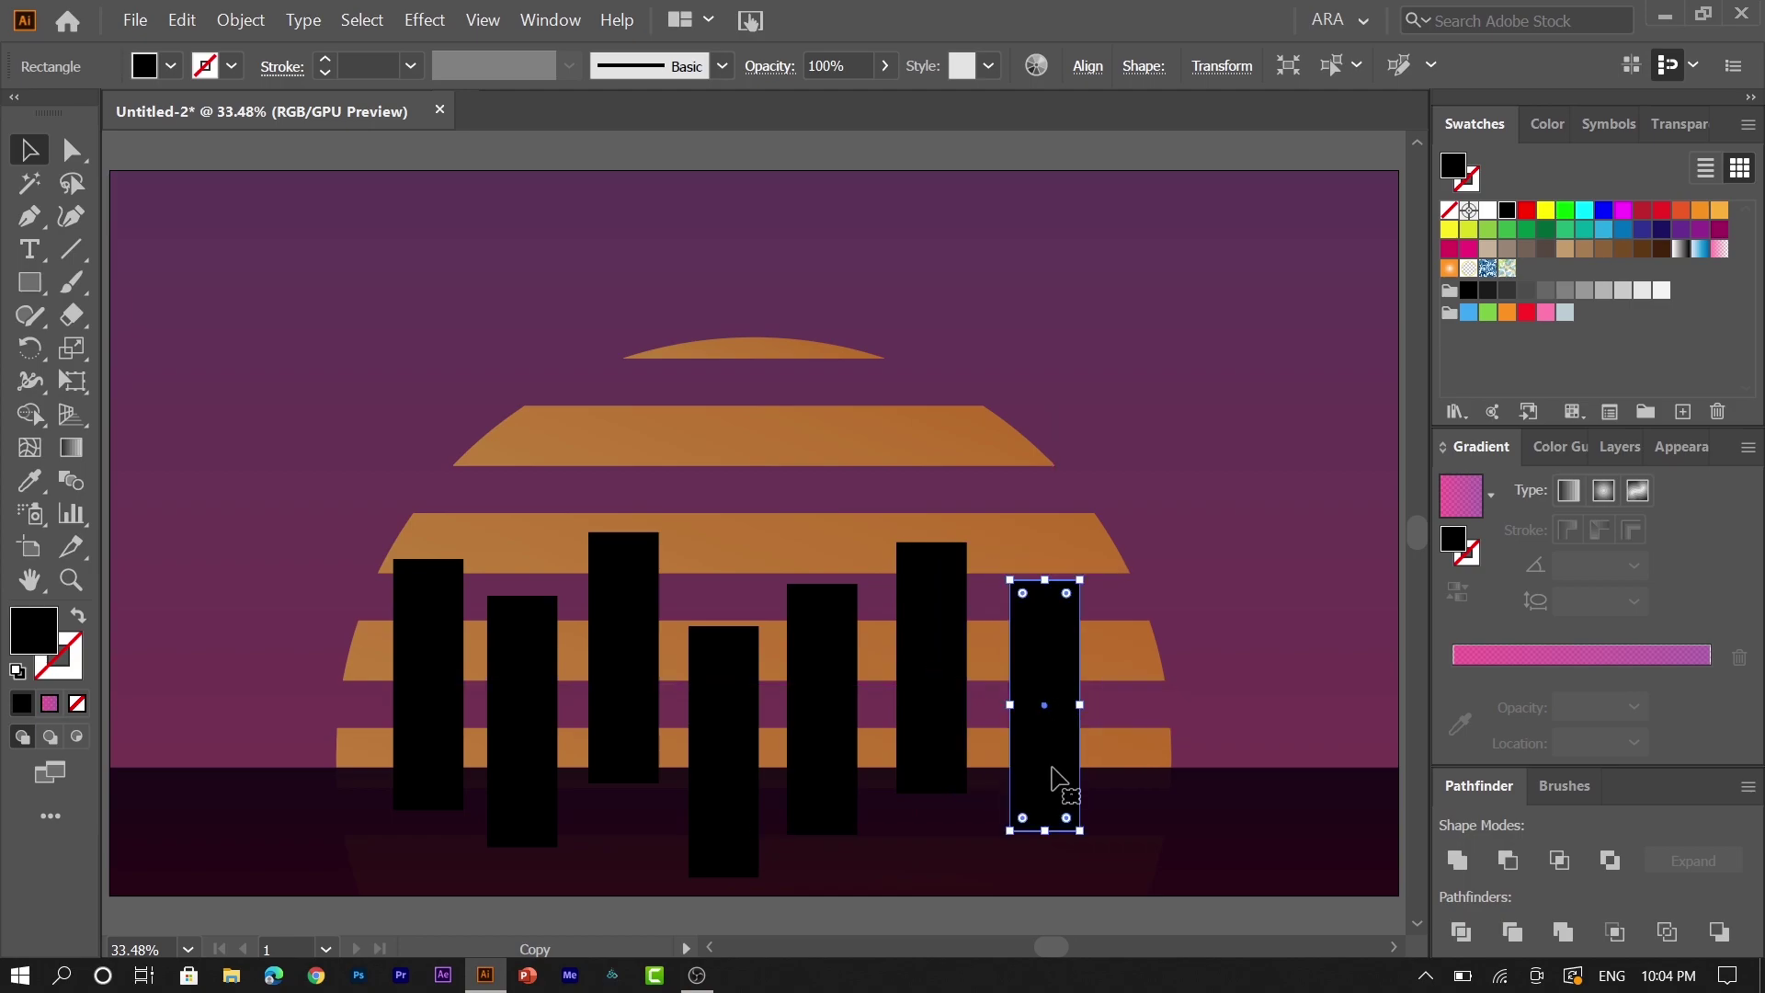
{"action": "left_click", "coordinate": [1016, 909]}
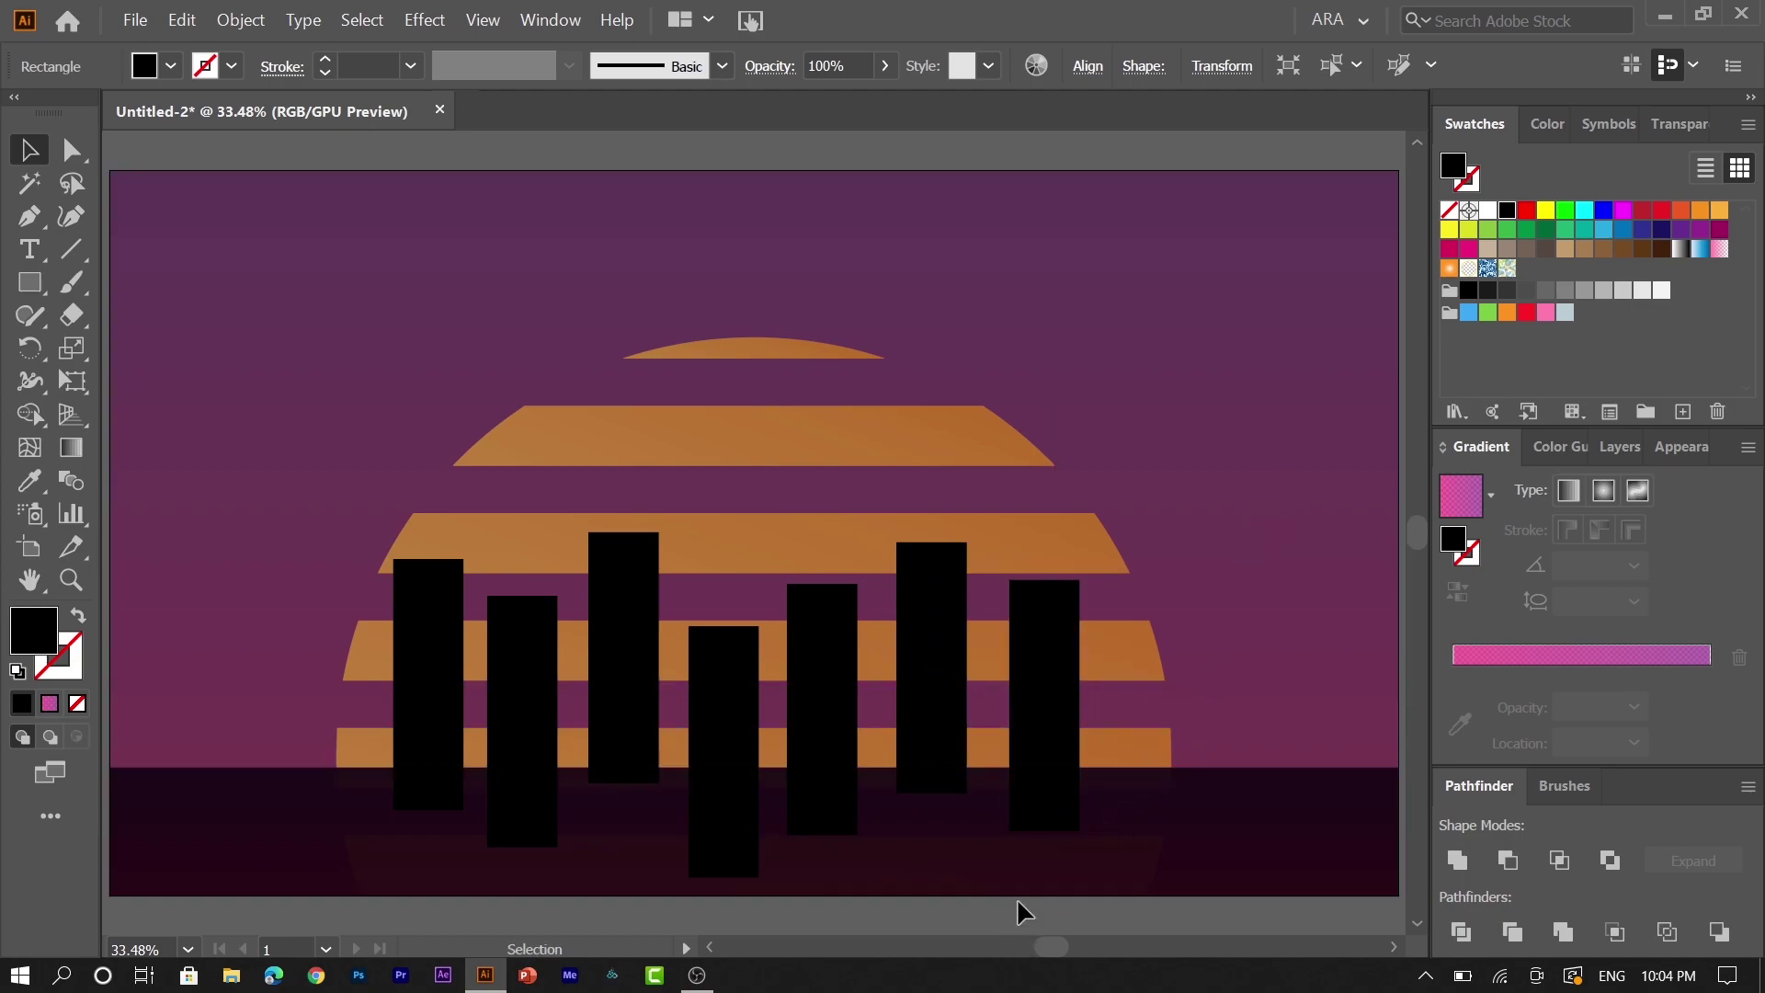
- Move the 80% black ground overlay downward to expose a strip of the ground's gradient
{"action": "left_click", "coordinate": [1048, 830]}
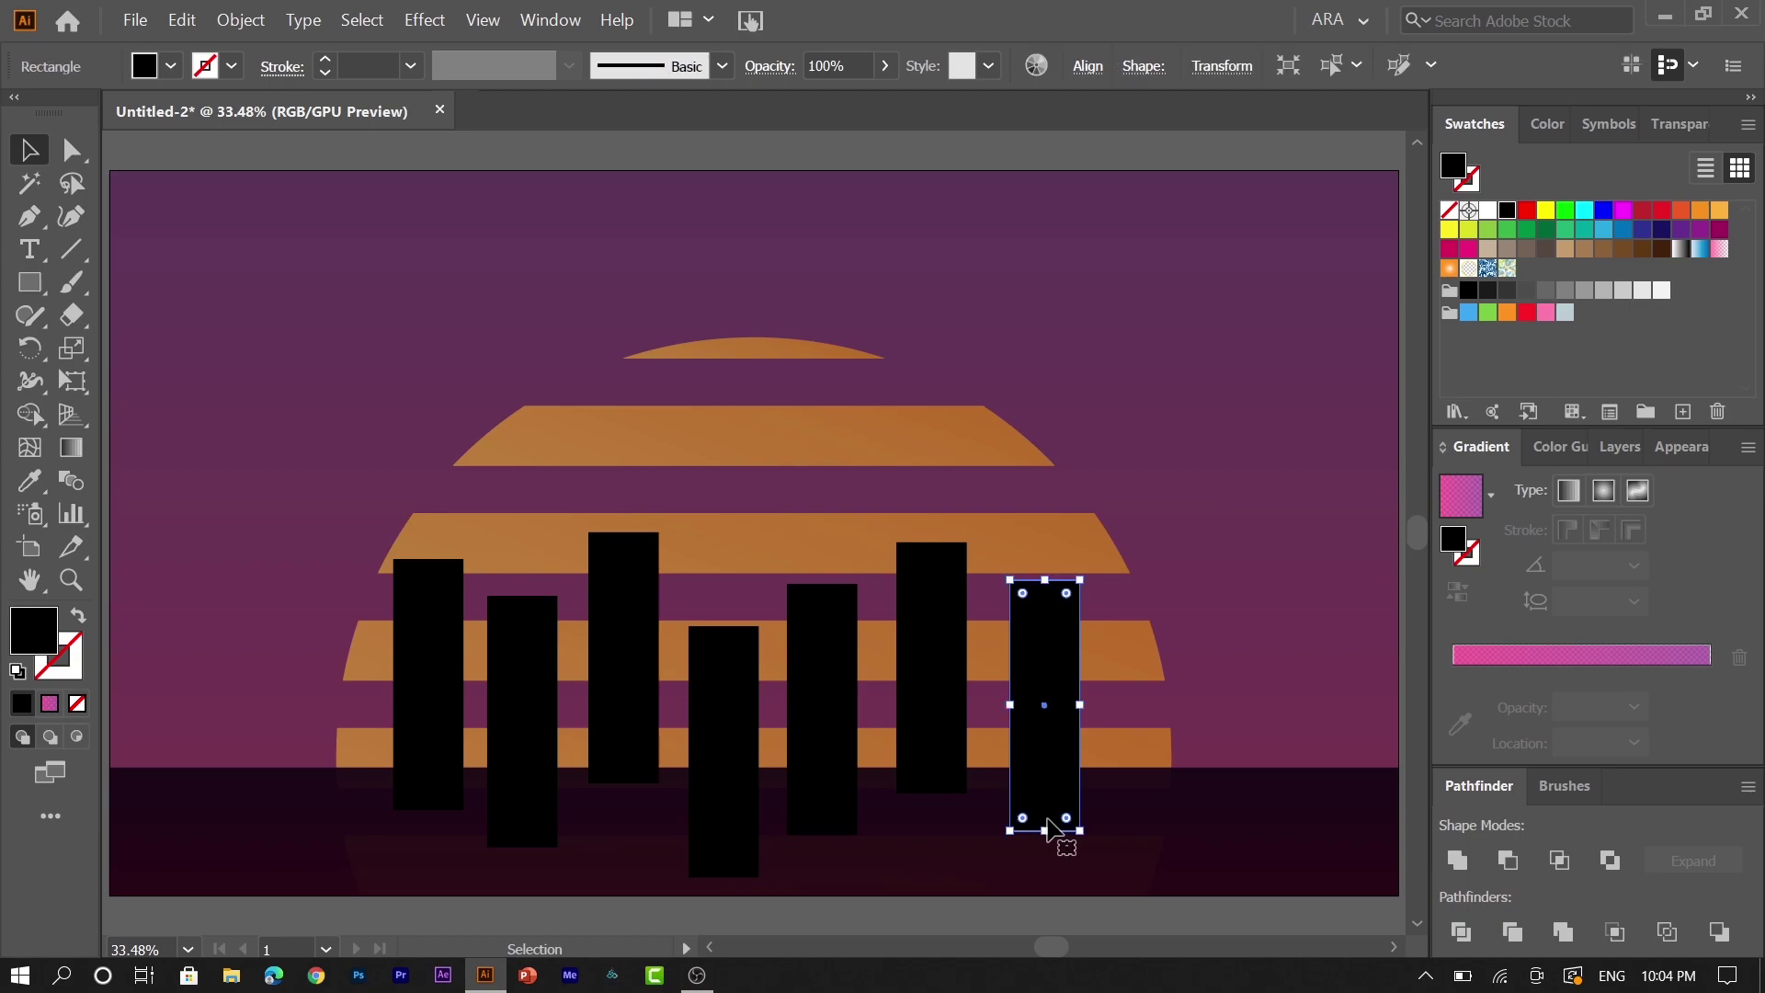
{"action": "left_click", "coordinate": [1022, 915]}
{"action": "left_click_drag", "start_coordinate": [1093, 885], "coordinate": [1094, 931]}
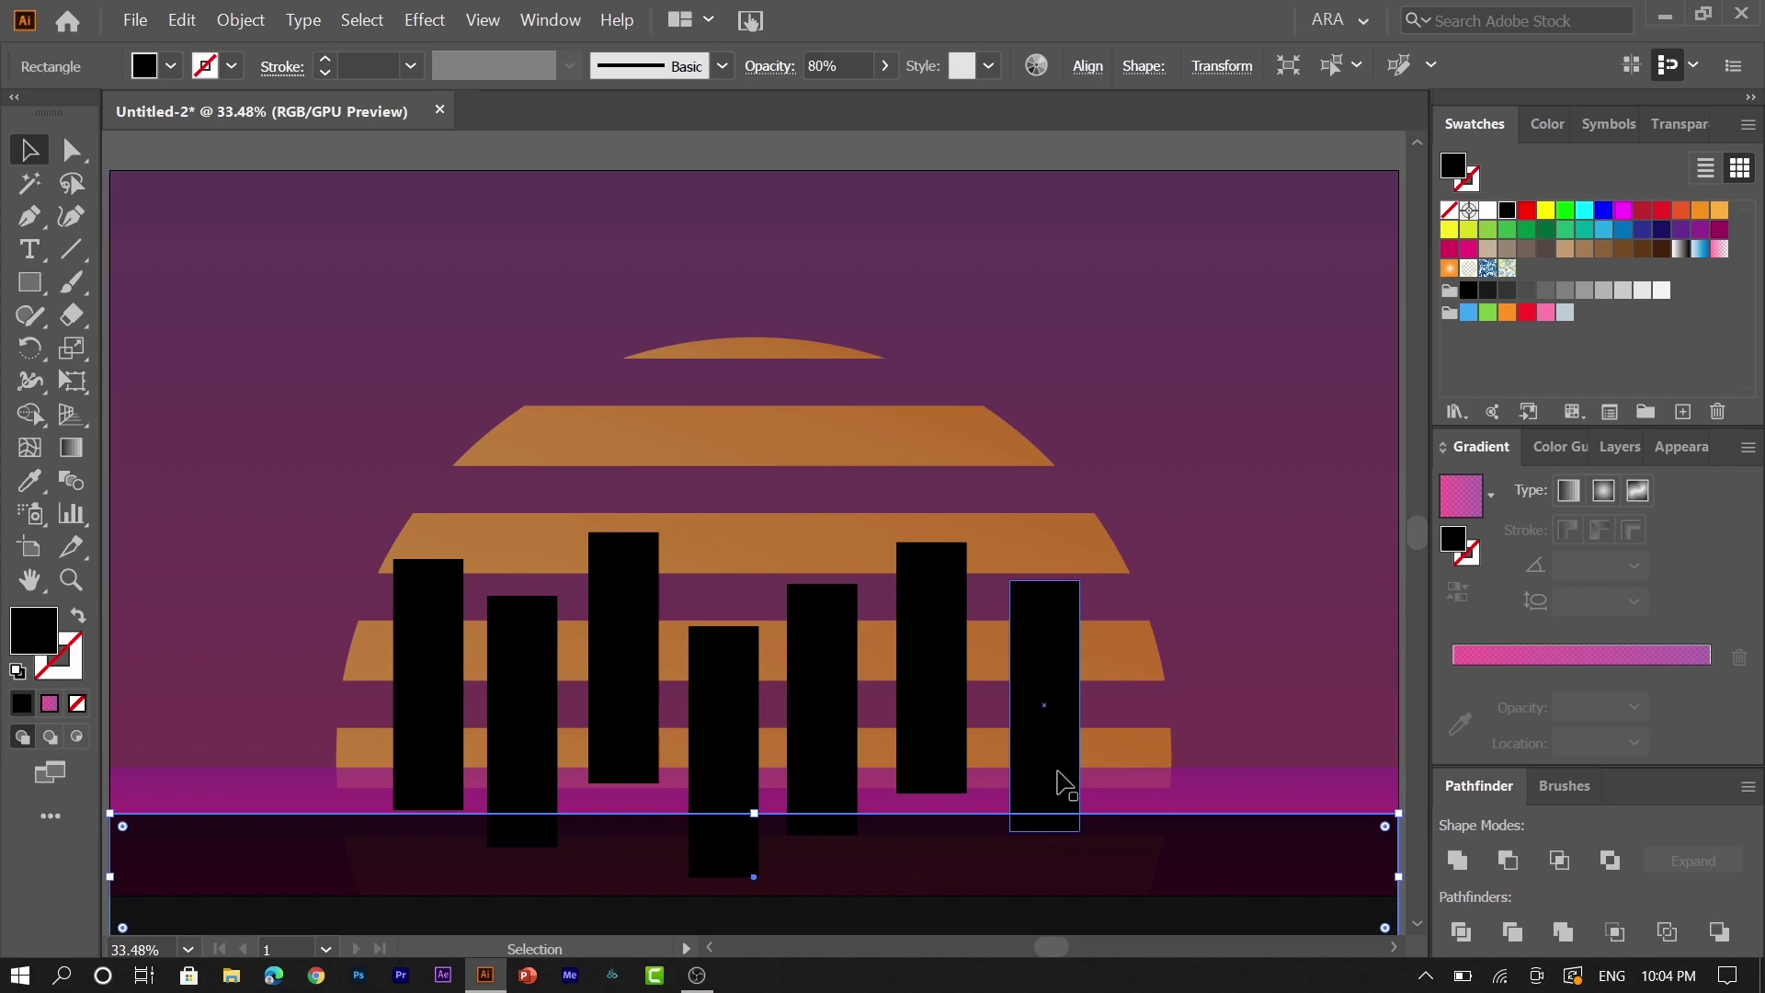
- Select all seven black buildings and sample the exposed ground strip's pink-to-purple gradient onto them with the Eyedropper
{"action": "left_click", "coordinate": [1044, 714]}
{"action": "left_click", "coordinate": [932, 680], "text": "shift"}
{"action": "left_click", "coordinate": [844, 691], "text": "shift"}
{"action": "left_click", "coordinate": [730, 741], "text": "shift"}
{"action": "left_click", "coordinate": [627, 688], "text": "shift"}
{"action": "left_click", "coordinate": [533, 711], "text": "shift"}
{"action": "left_click", "coordinate": [449, 685], "text": "shift"}
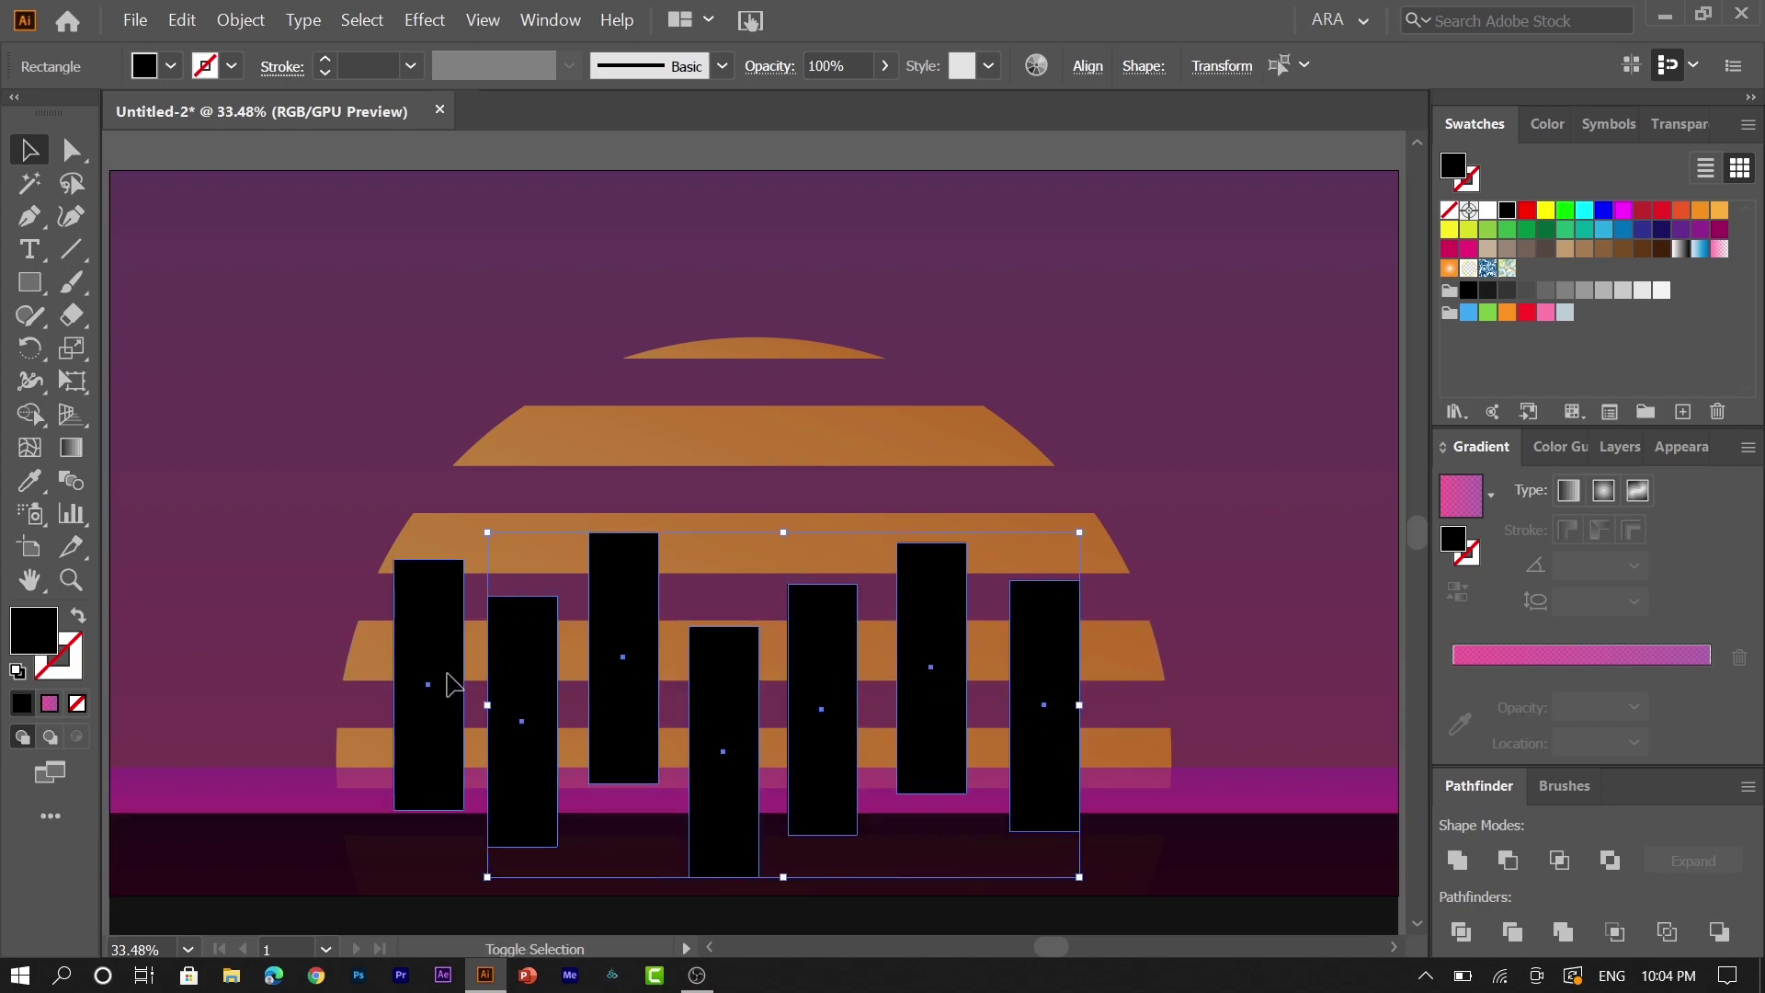
{"action": "key", "text": "i"}
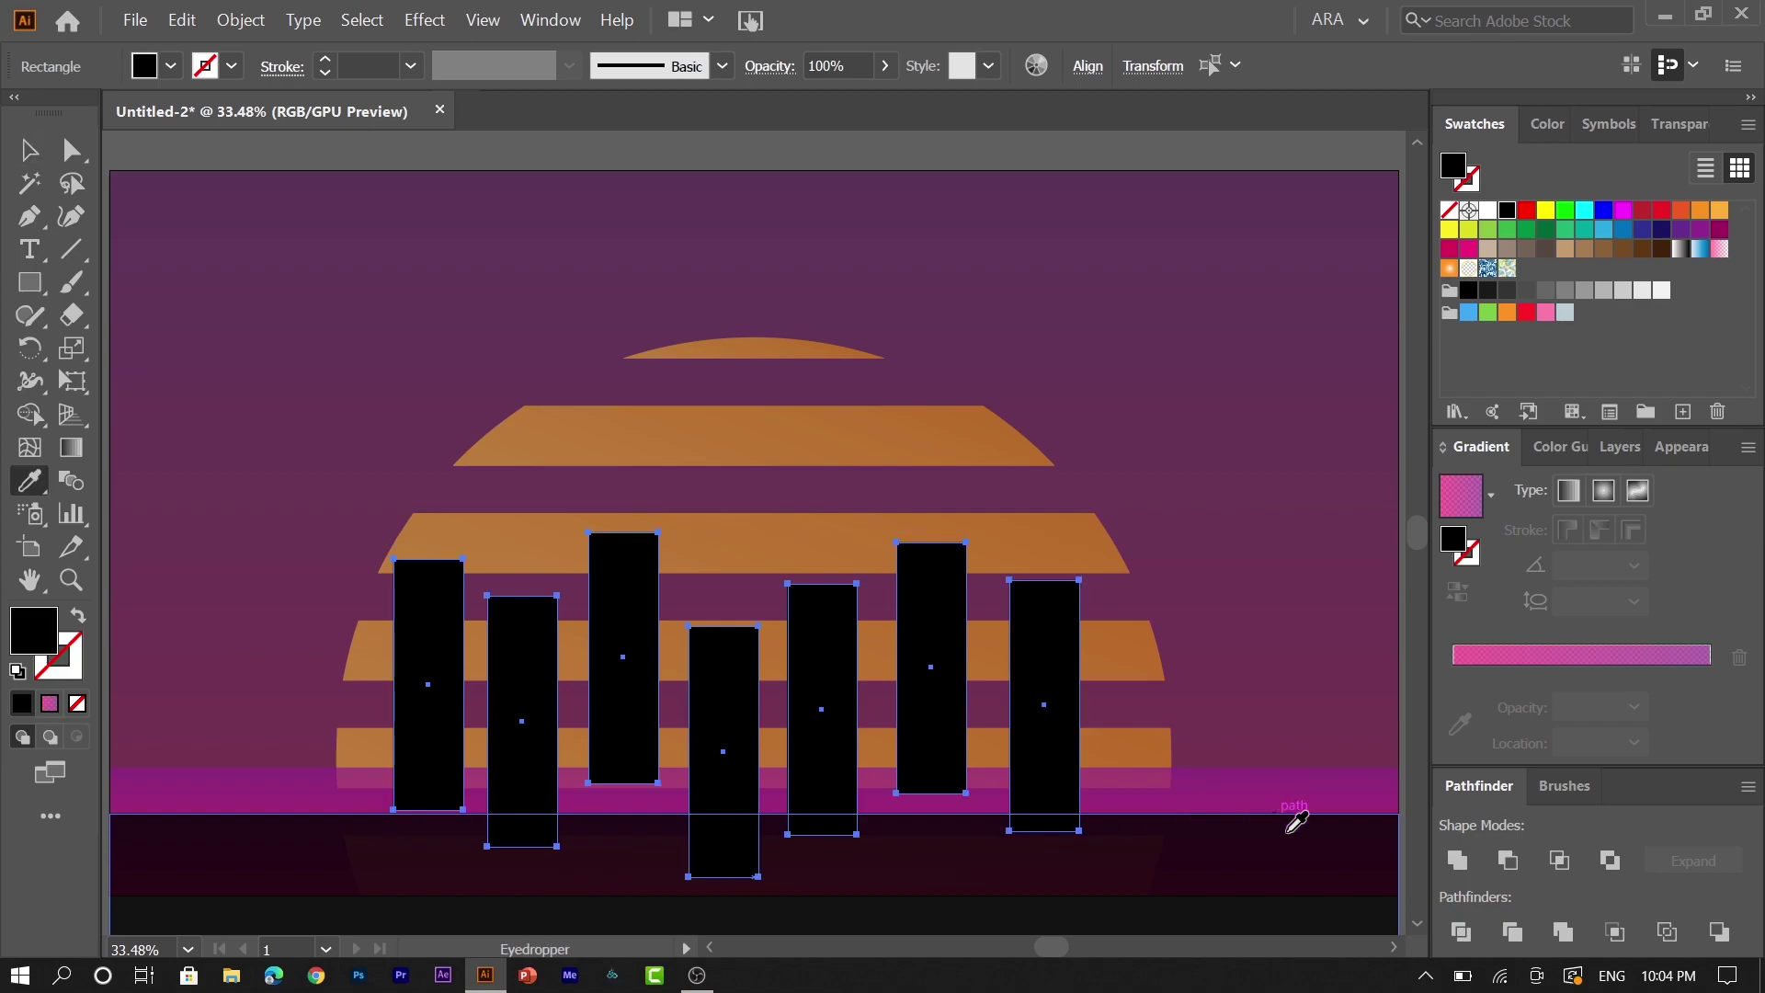
{"action": "left_click", "coordinate": [1299, 772]}
{"action": "key", "text": "v"}
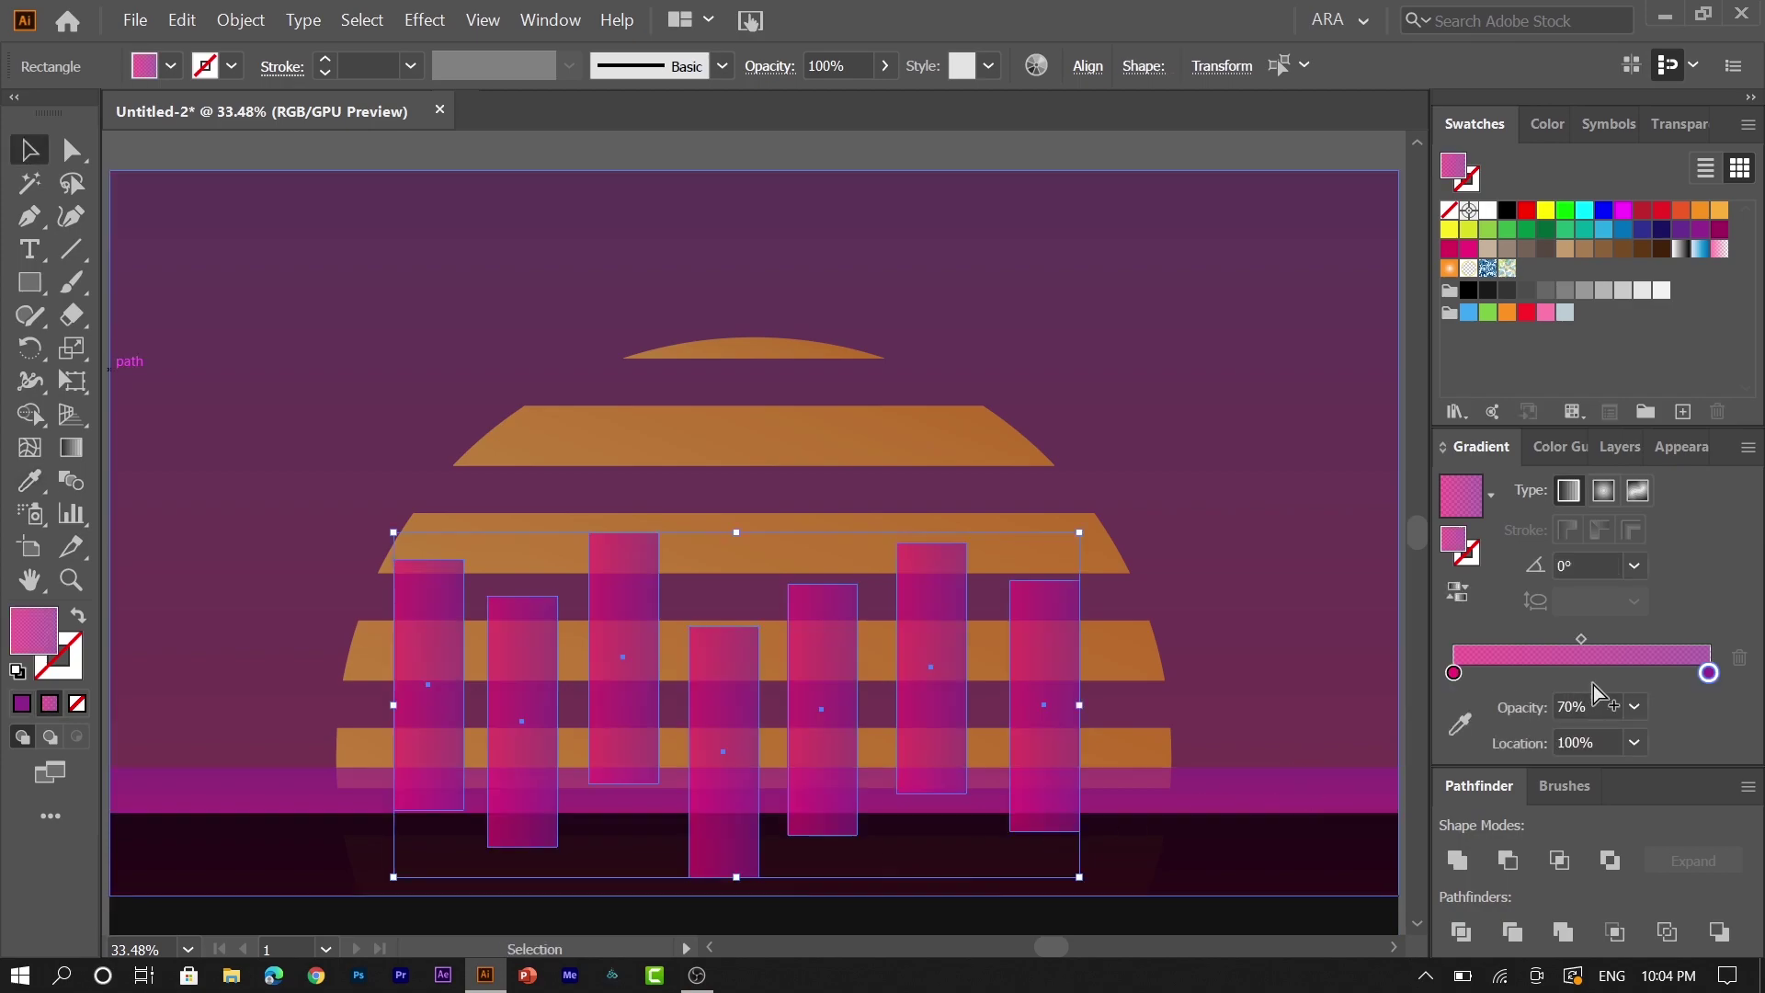
- Set the gradient angle of the seven buildings to 90° and deselect them
{"action": "left_click", "coordinate": [1635, 567]}
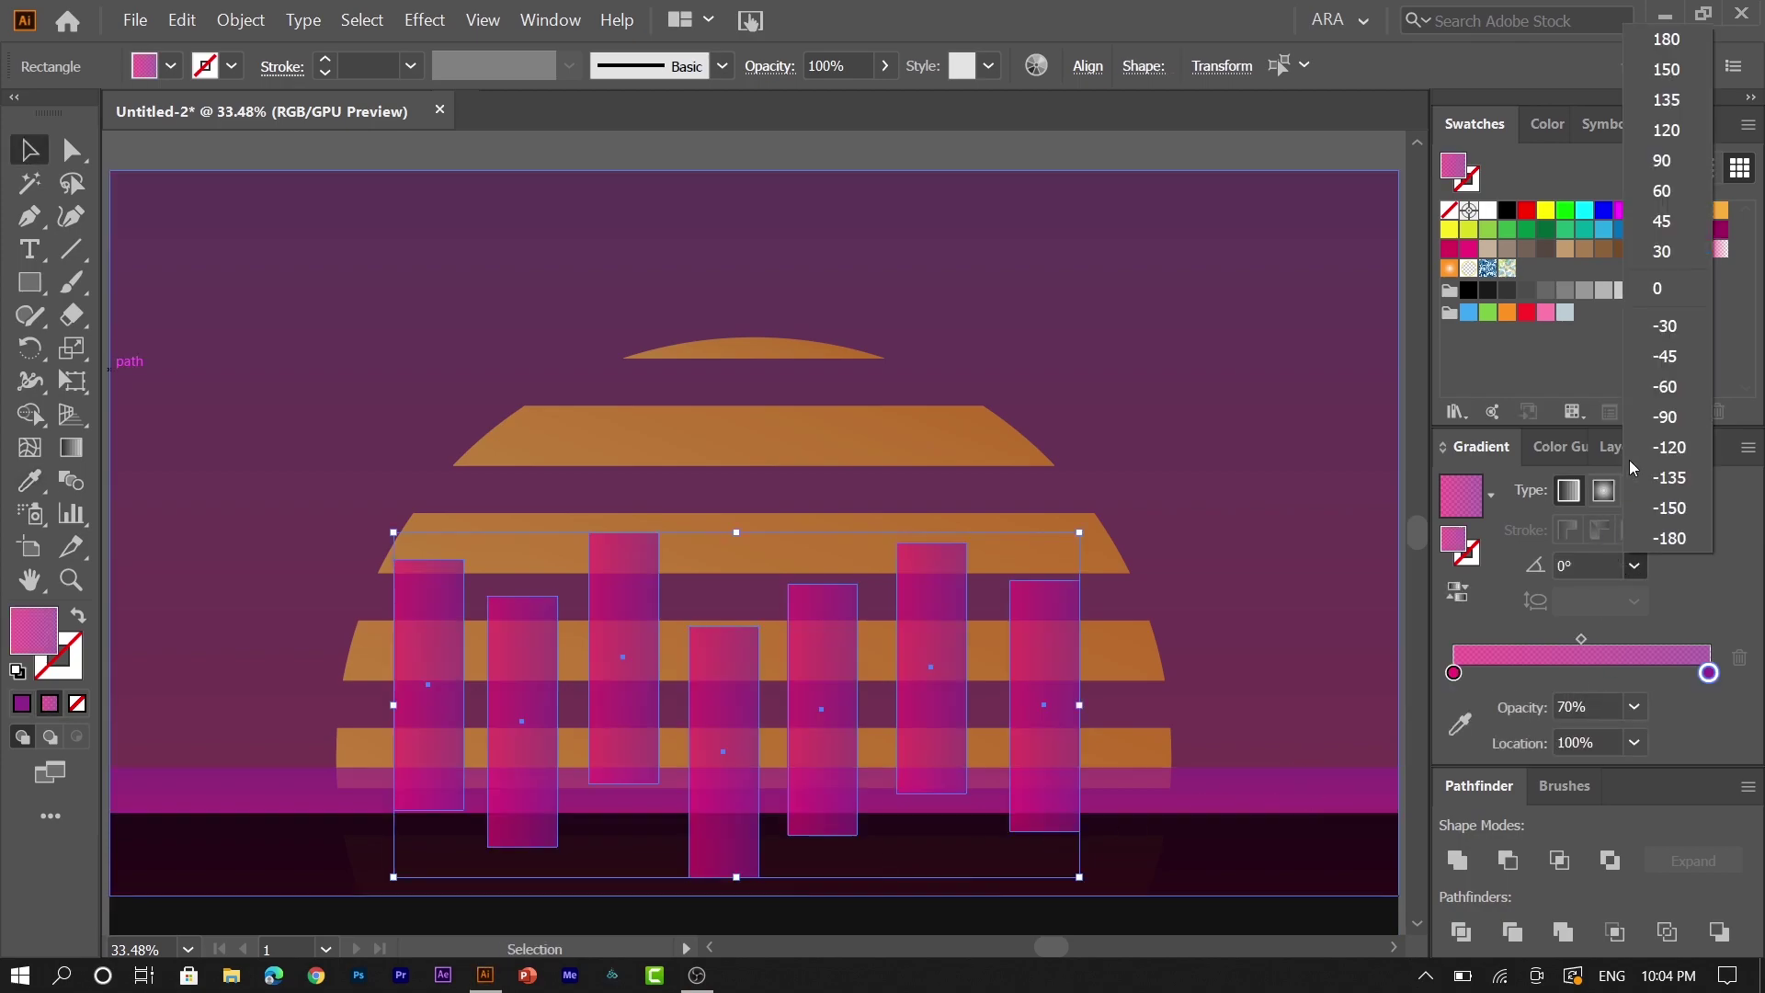
{"action": "left_click", "coordinate": [1645, 195]}
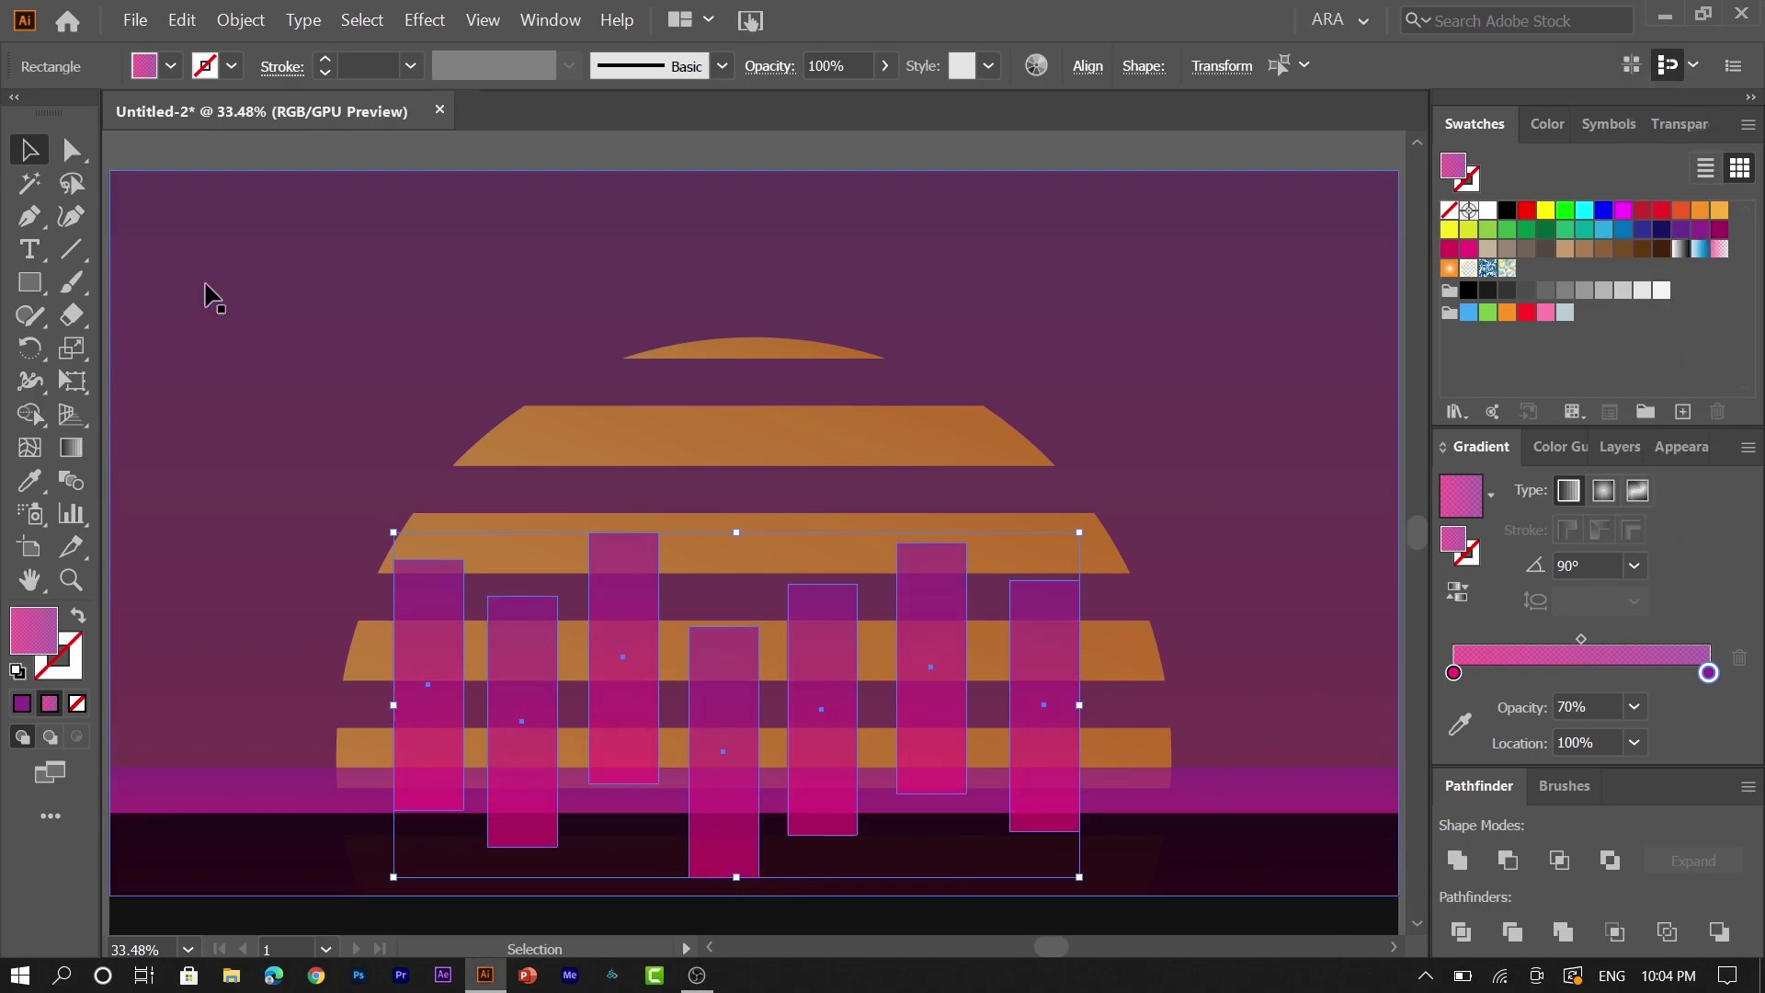
{"action": "left_click", "coordinate": [241, 158]}
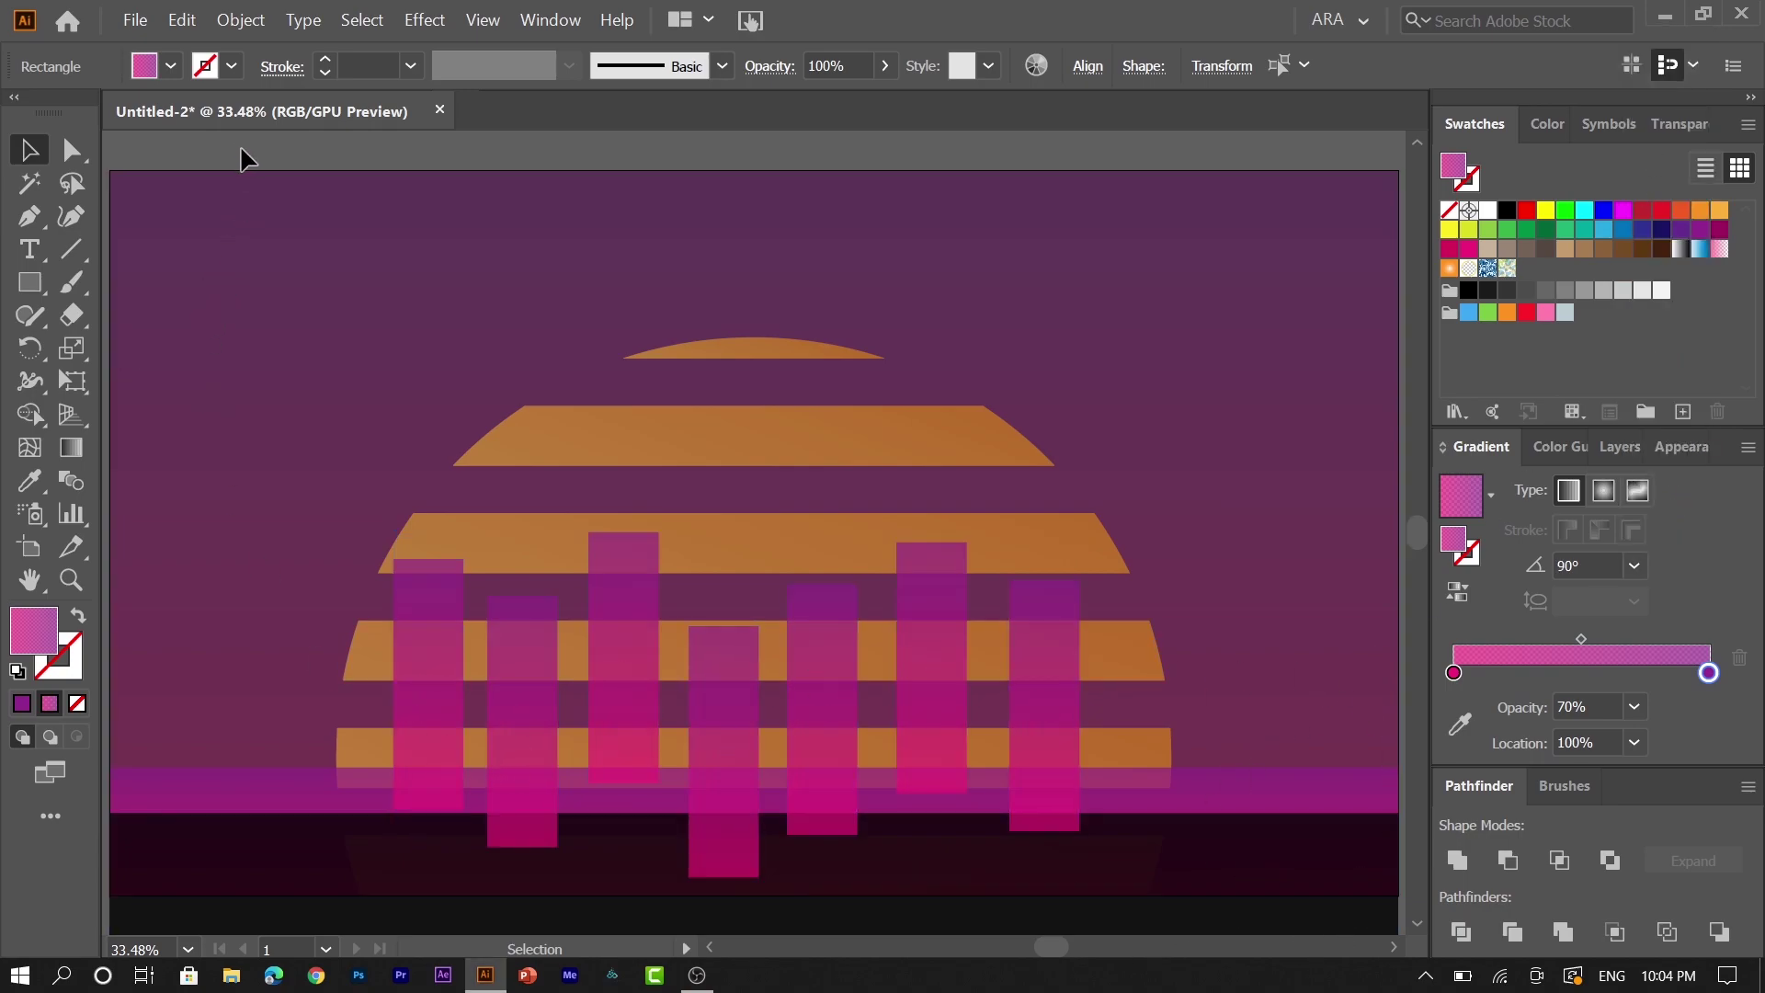
- Move the 80% black ground overlay back up so it exactly covers the ground rectangle down to the artboard's lower edge
{"action": "left_click", "coordinate": [428, 882]}
{"action": "key", "text": "shift+Up"}
{"action": "key", "text": "shift+Up"}
{"action": "key", "text": "shift+Up"}
{"action": "key", "text": "shift+Up"}
{"action": "key", "text": "shift+Up"}
{"action": "key", "text": "shift+Up"}
{"action": "key", "text": "shift+Up"}
{"action": "left_click", "coordinate": [554, 907]}
{"action": "left_click", "coordinate": [561, 871]}
{"action": "key", "text": "Down"}
{"action": "key", "text": "Down"}
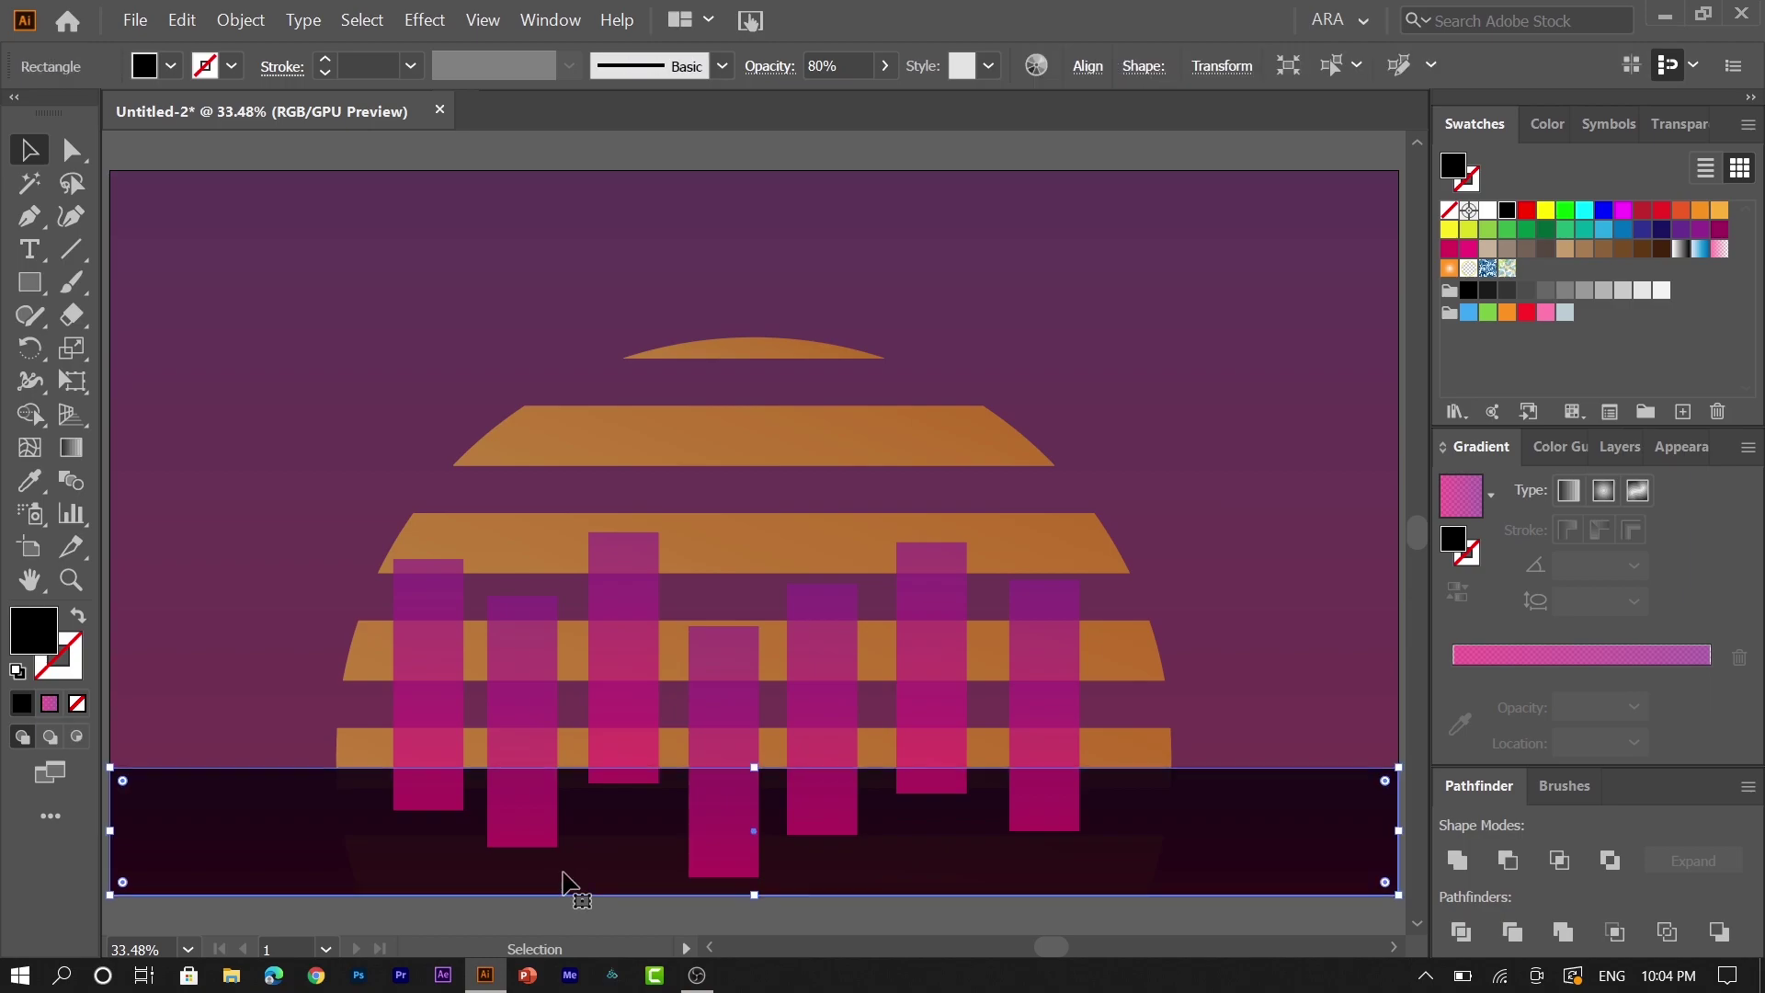
{"action": "left_click", "coordinate": [593, 904]}
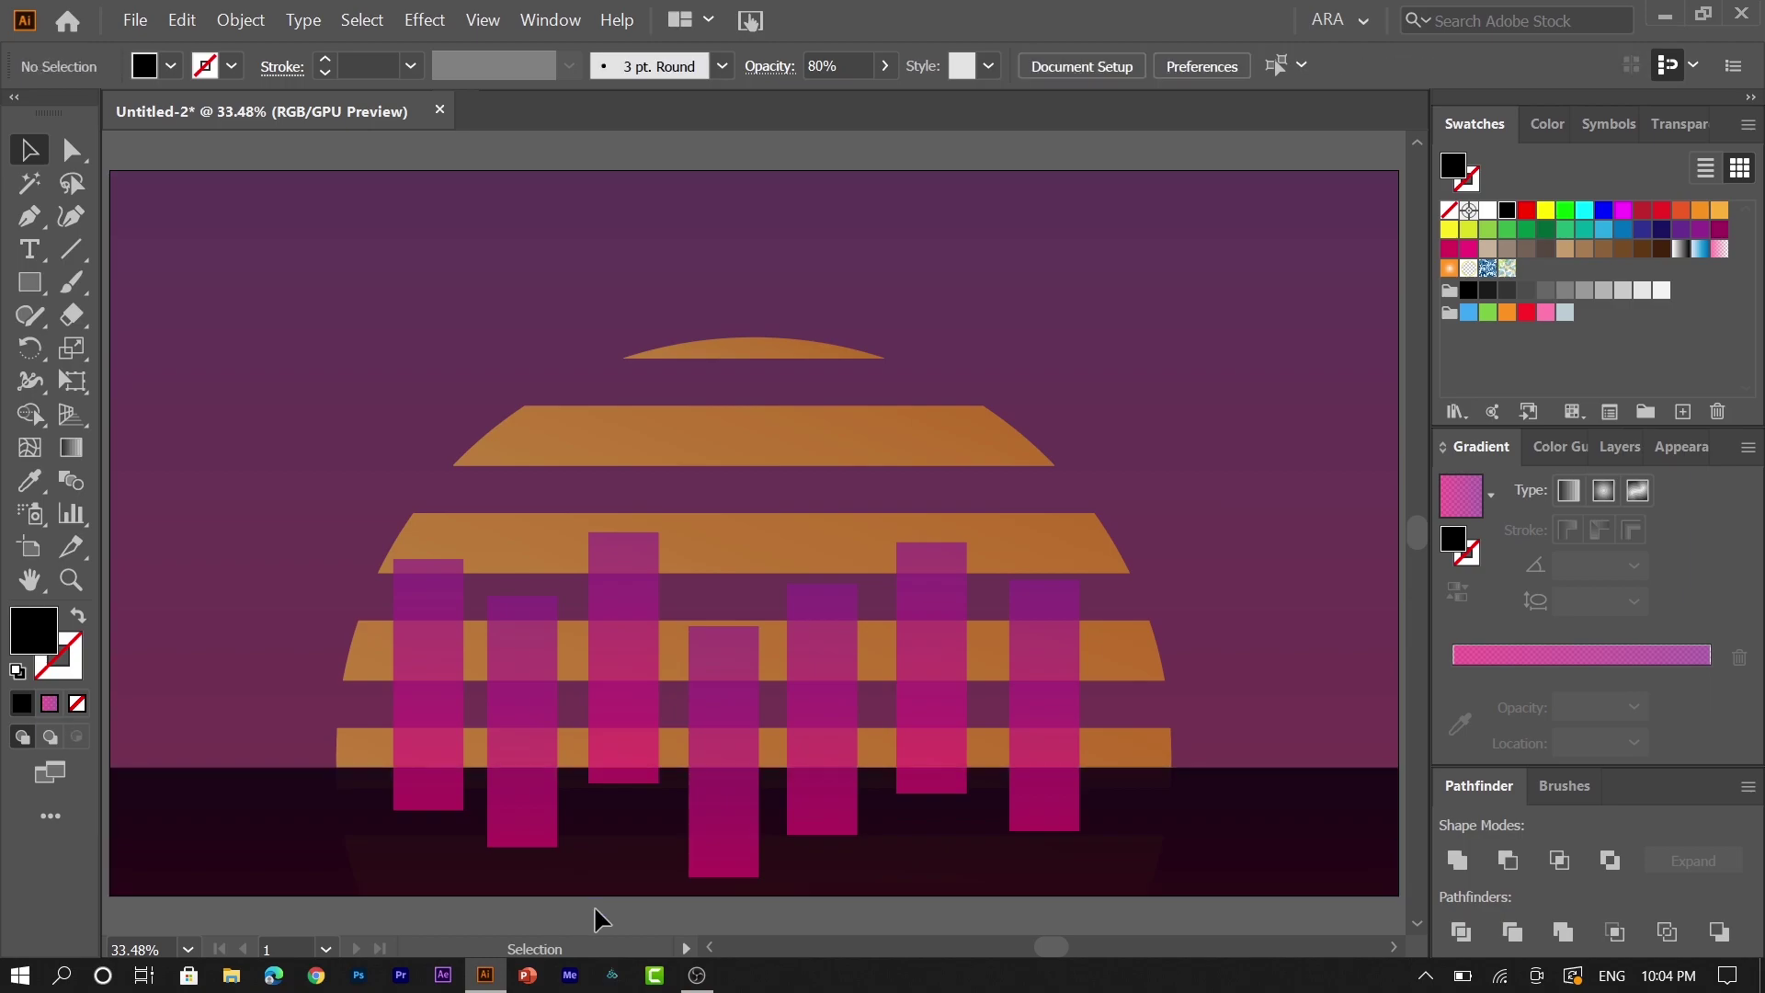
- Select all seven gradient buildings without the sun, copy them, and paste the copies in front in the same place
{"action": "left_click", "coordinate": [741, 770]}
{"action": "left_click", "coordinate": [828, 768], "text": "shift"}
{"action": "left_click", "coordinate": [923, 748], "text": "shift"}
{"action": "left_click", "coordinate": [1005, 747], "text": "shift"}
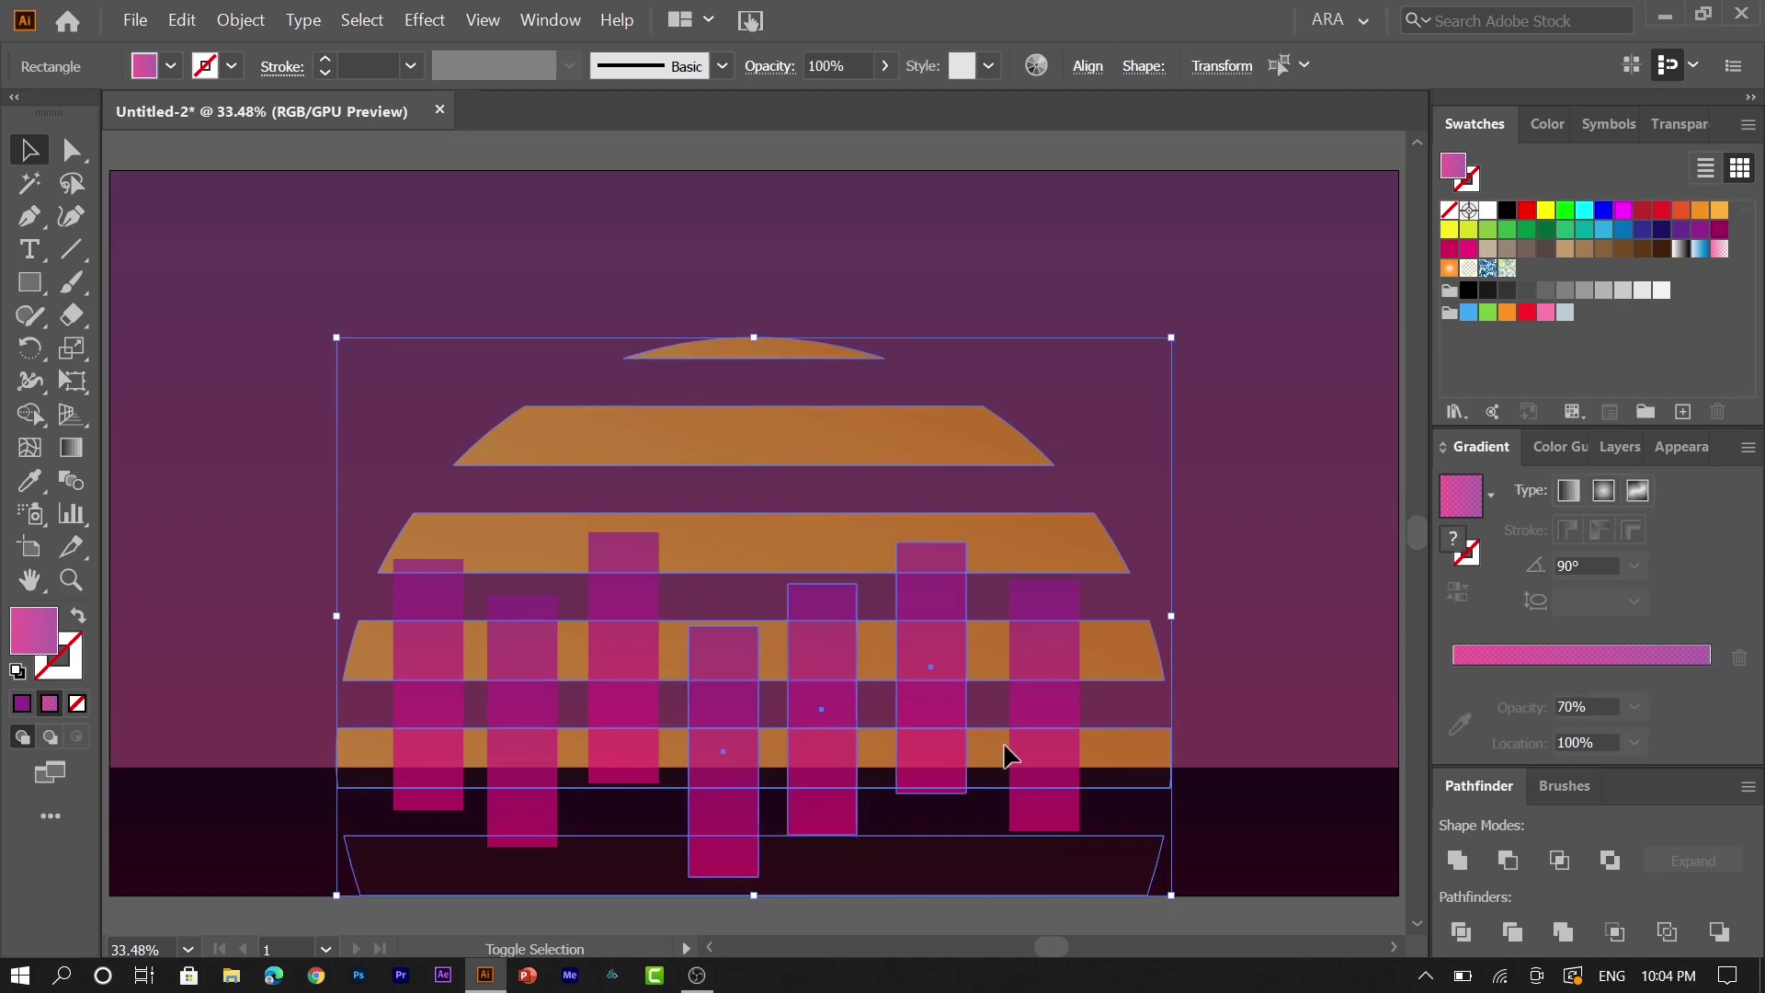
{"action": "left_click", "coordinate": [1095, 760], "text": "shift"}
{"action": "left_click", "coordinate": [1036, 732], "text": "shift"}
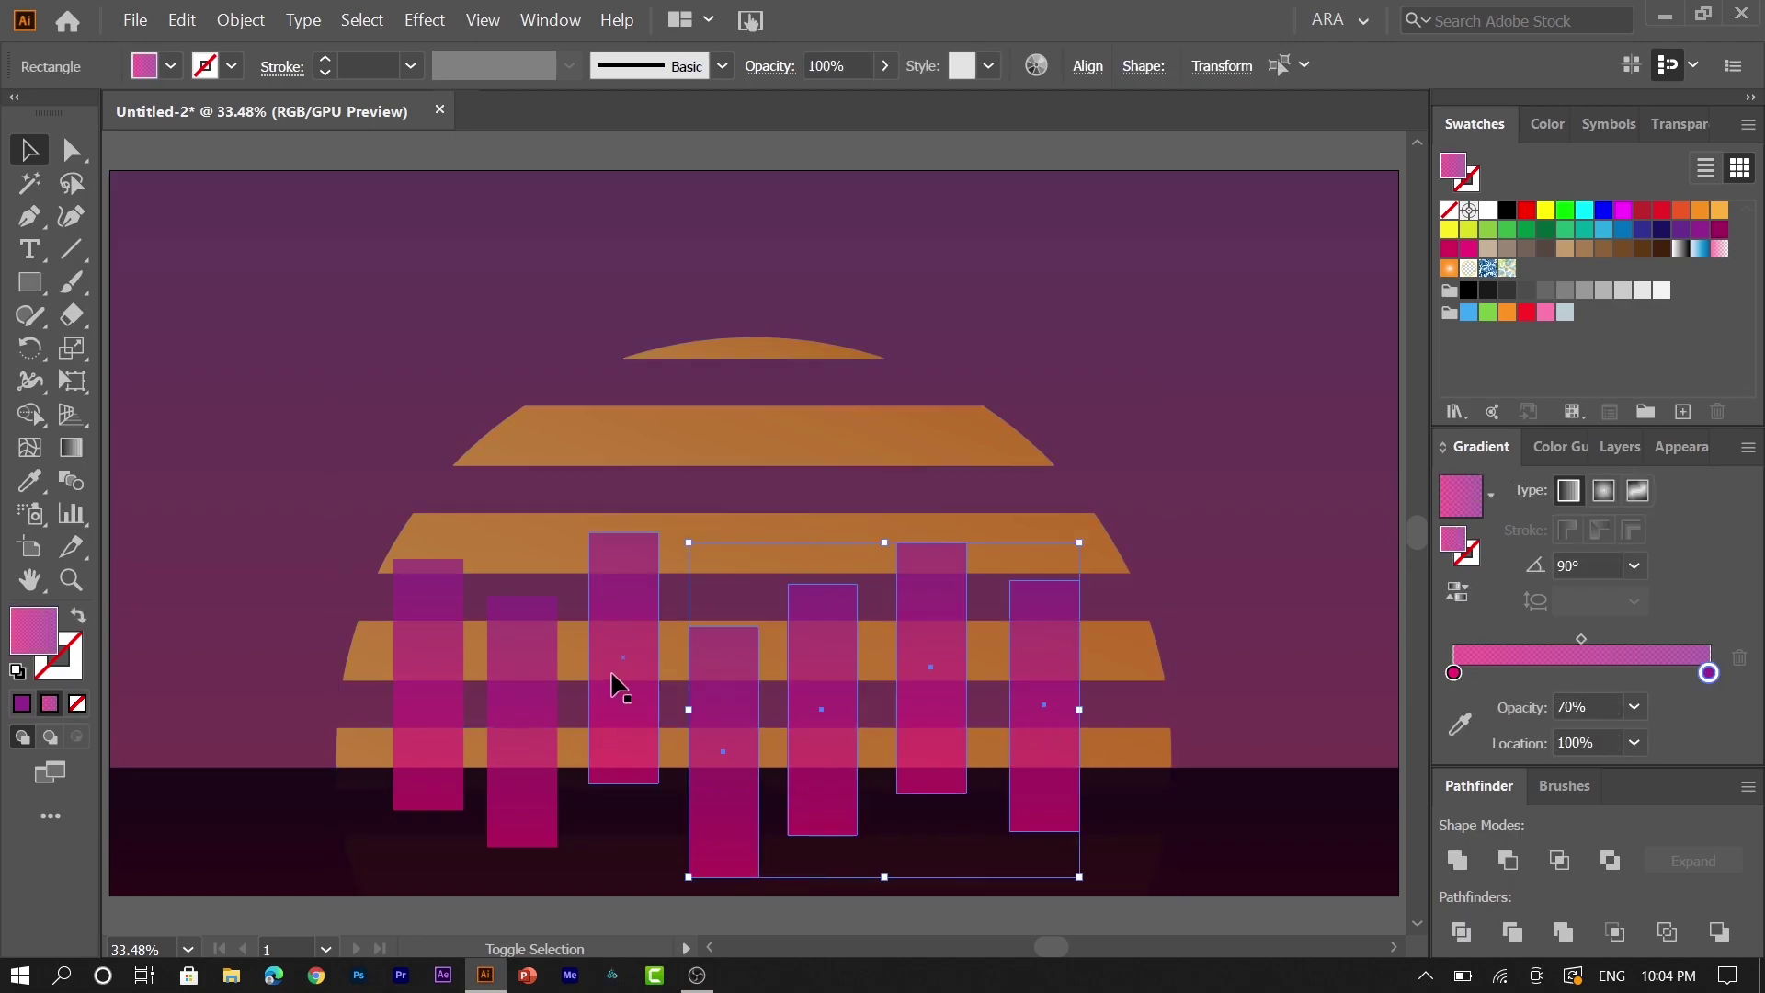
{"action": "left_click", "coordinate": [541, 700], "text": "shift"}
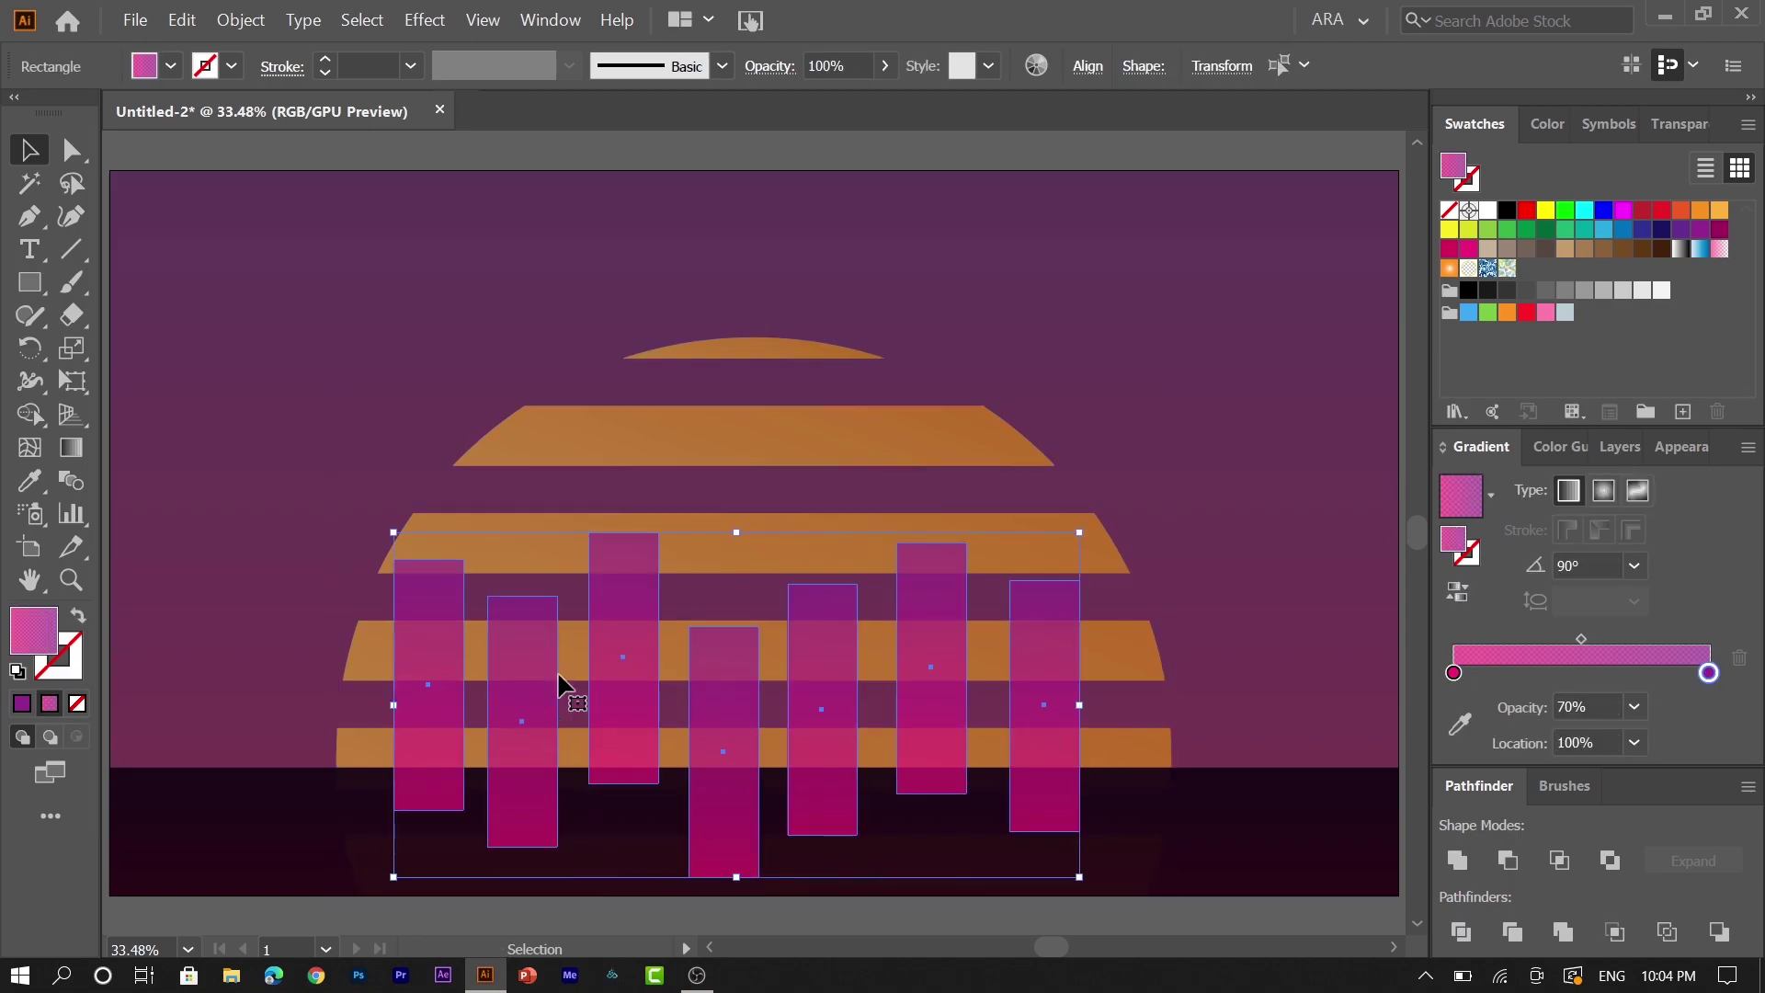
{"action": "left_click", "coordinate": [196, 19]}
{"action": "left_click", "coordinate": [214, 118]}
{"action": "left_click", "coordinate": [184, 25]}
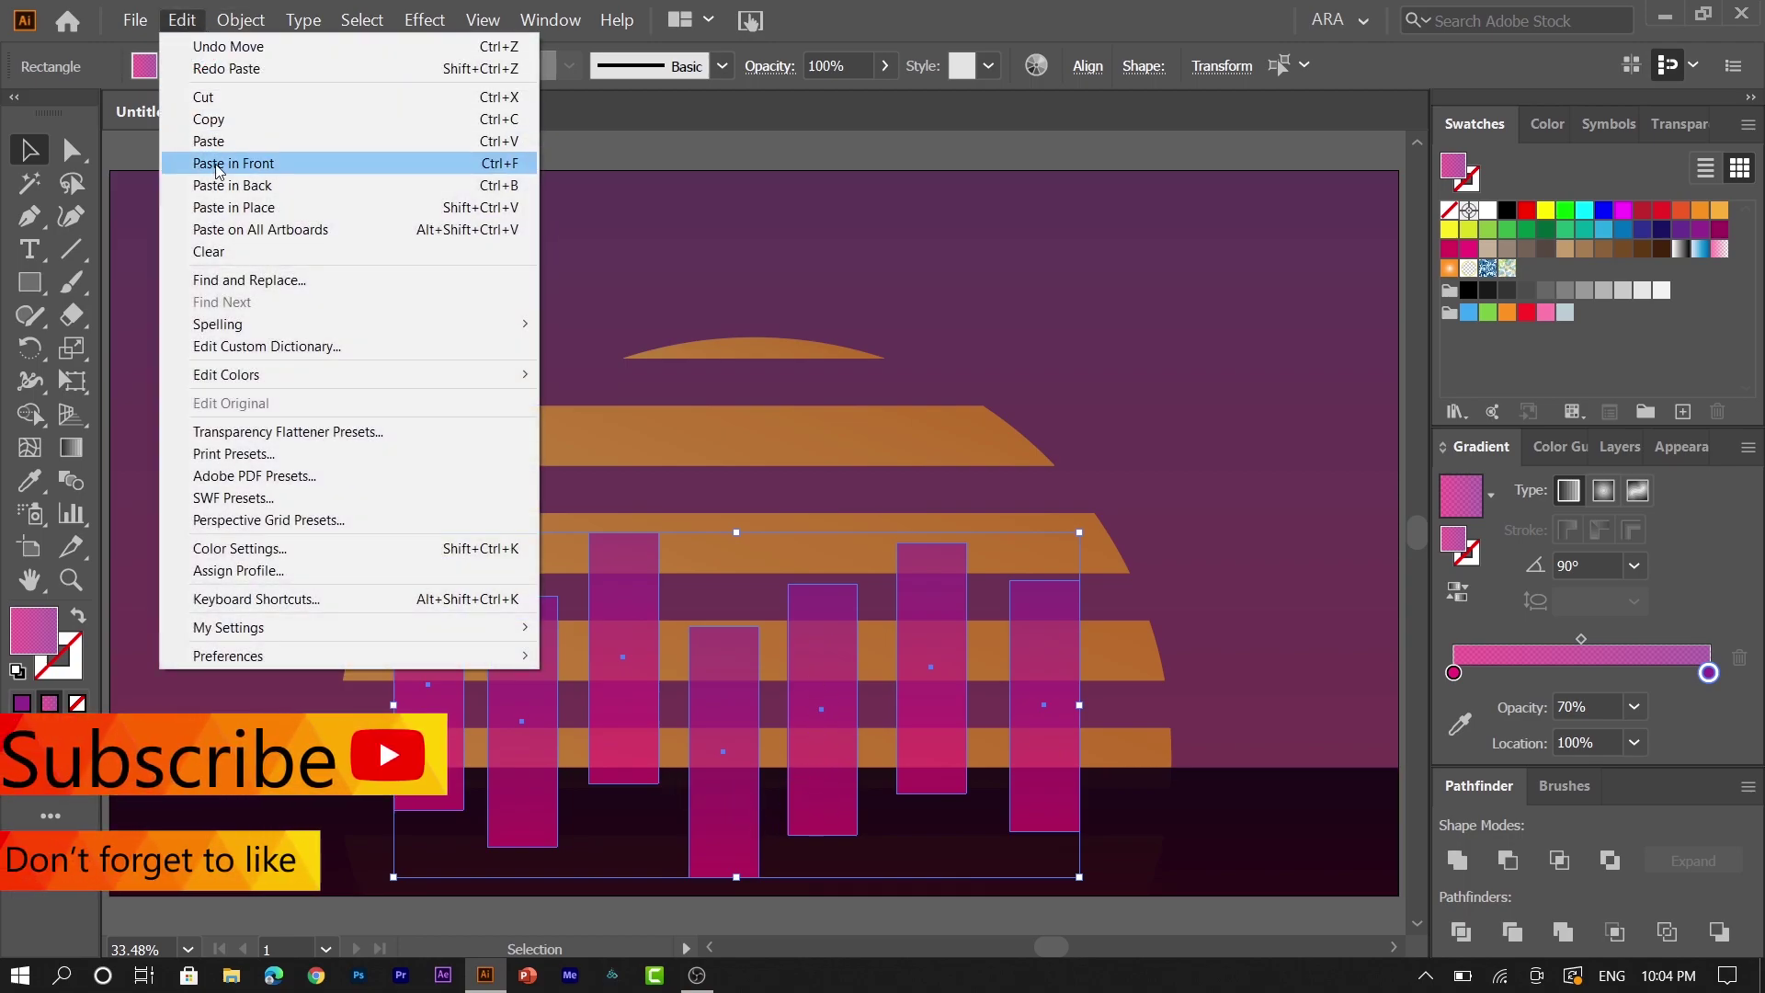
{"action": "left_click", "coordinate": [208, 170]}
- Sample the ground overlay's 80% opacity black fill onto the pasted building copies with the Eyedropper, and deselect them
{"action": "key", "text": "i"}
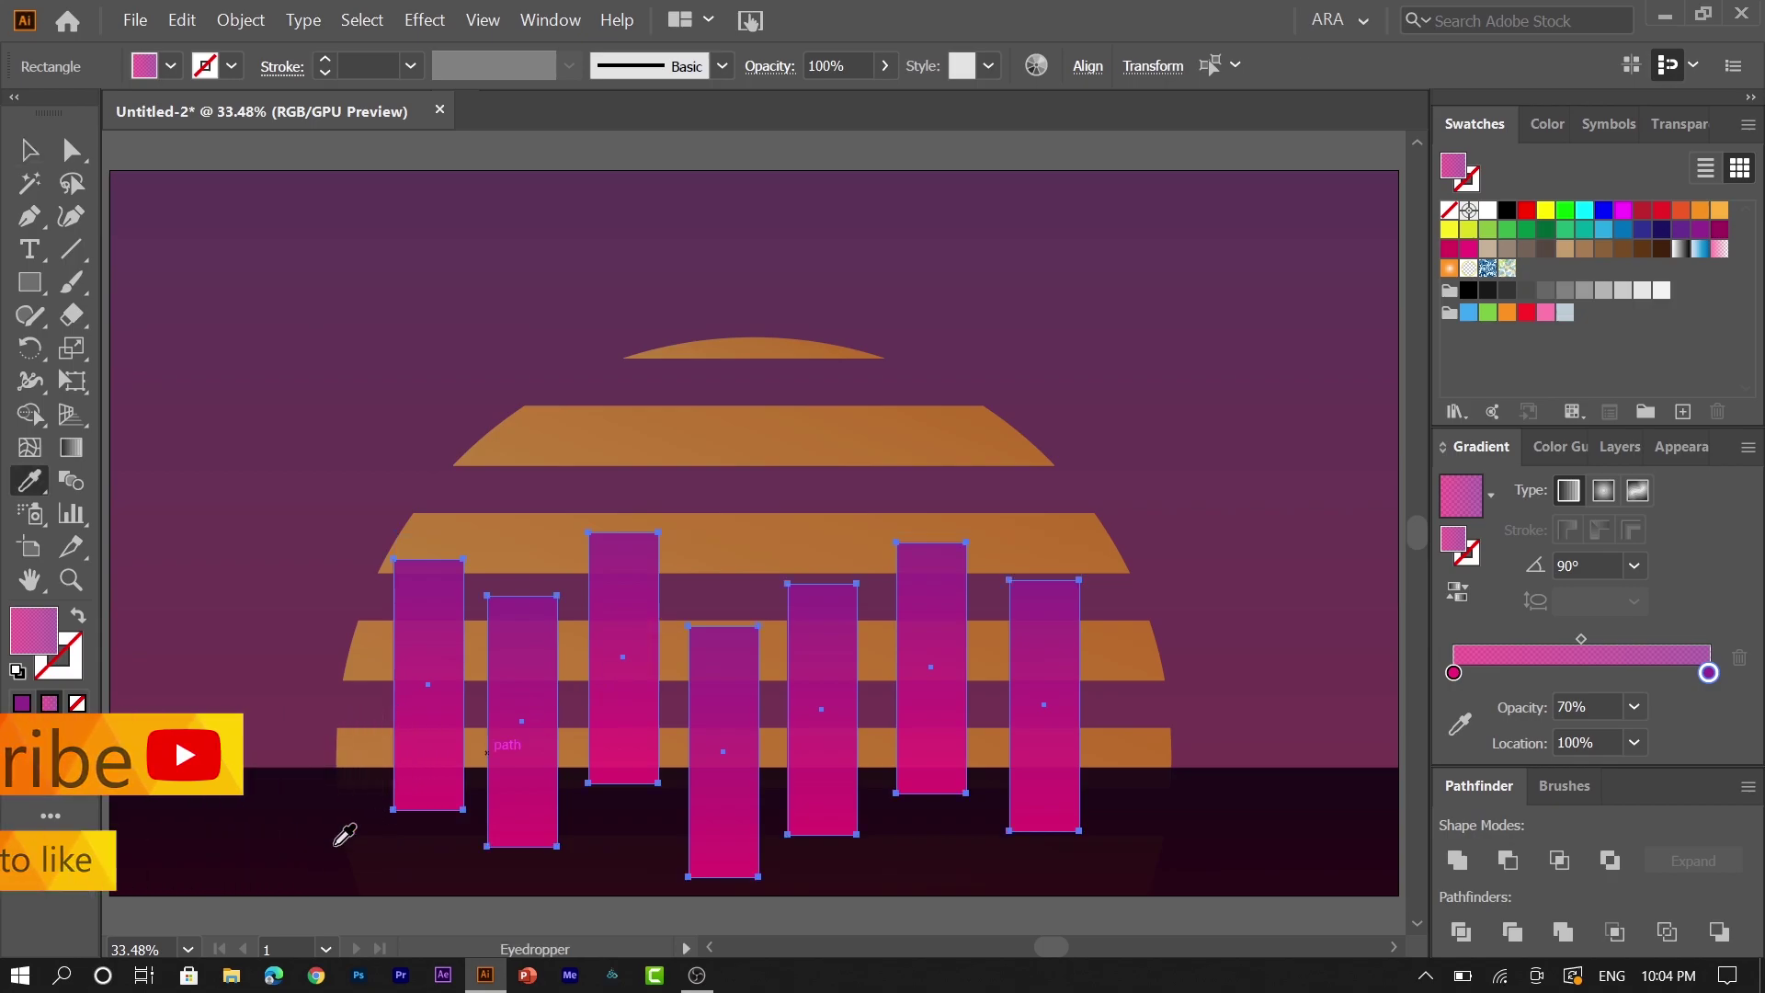
{"action": "left_click", "coordinate": [317, 841]}
{"action": "key", "text": "v"}
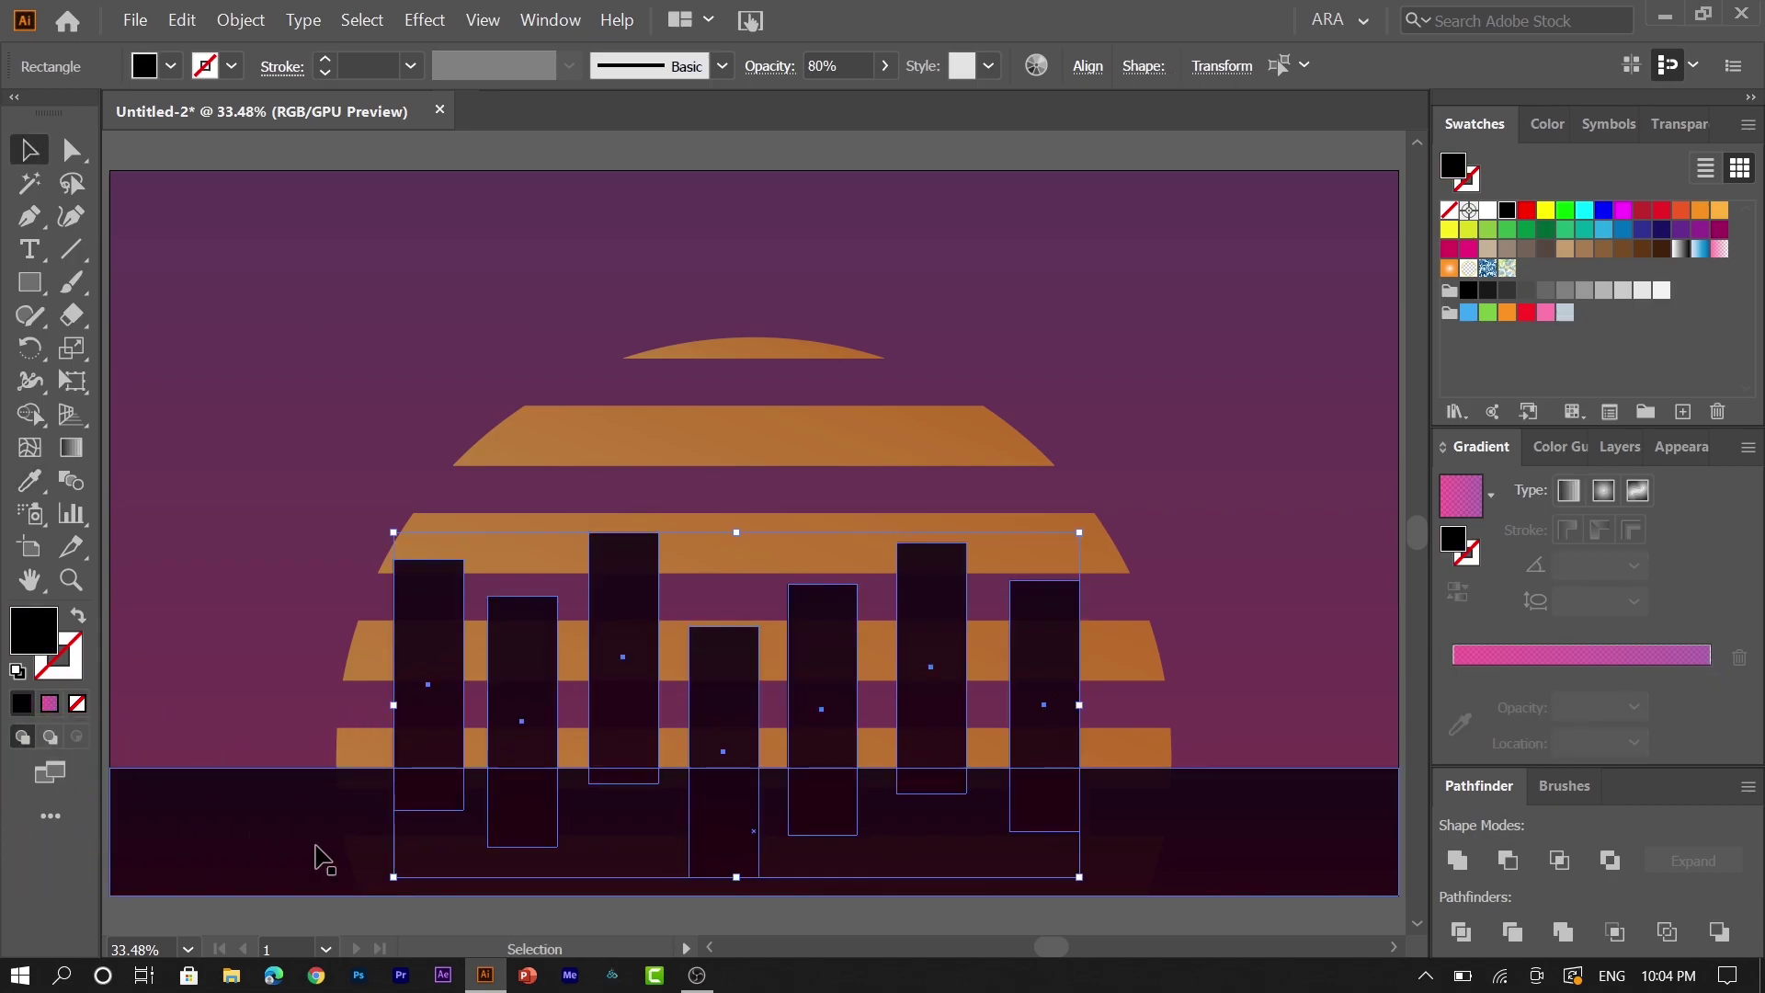
{"action": "left_click", "coordinate": [338, 901]}
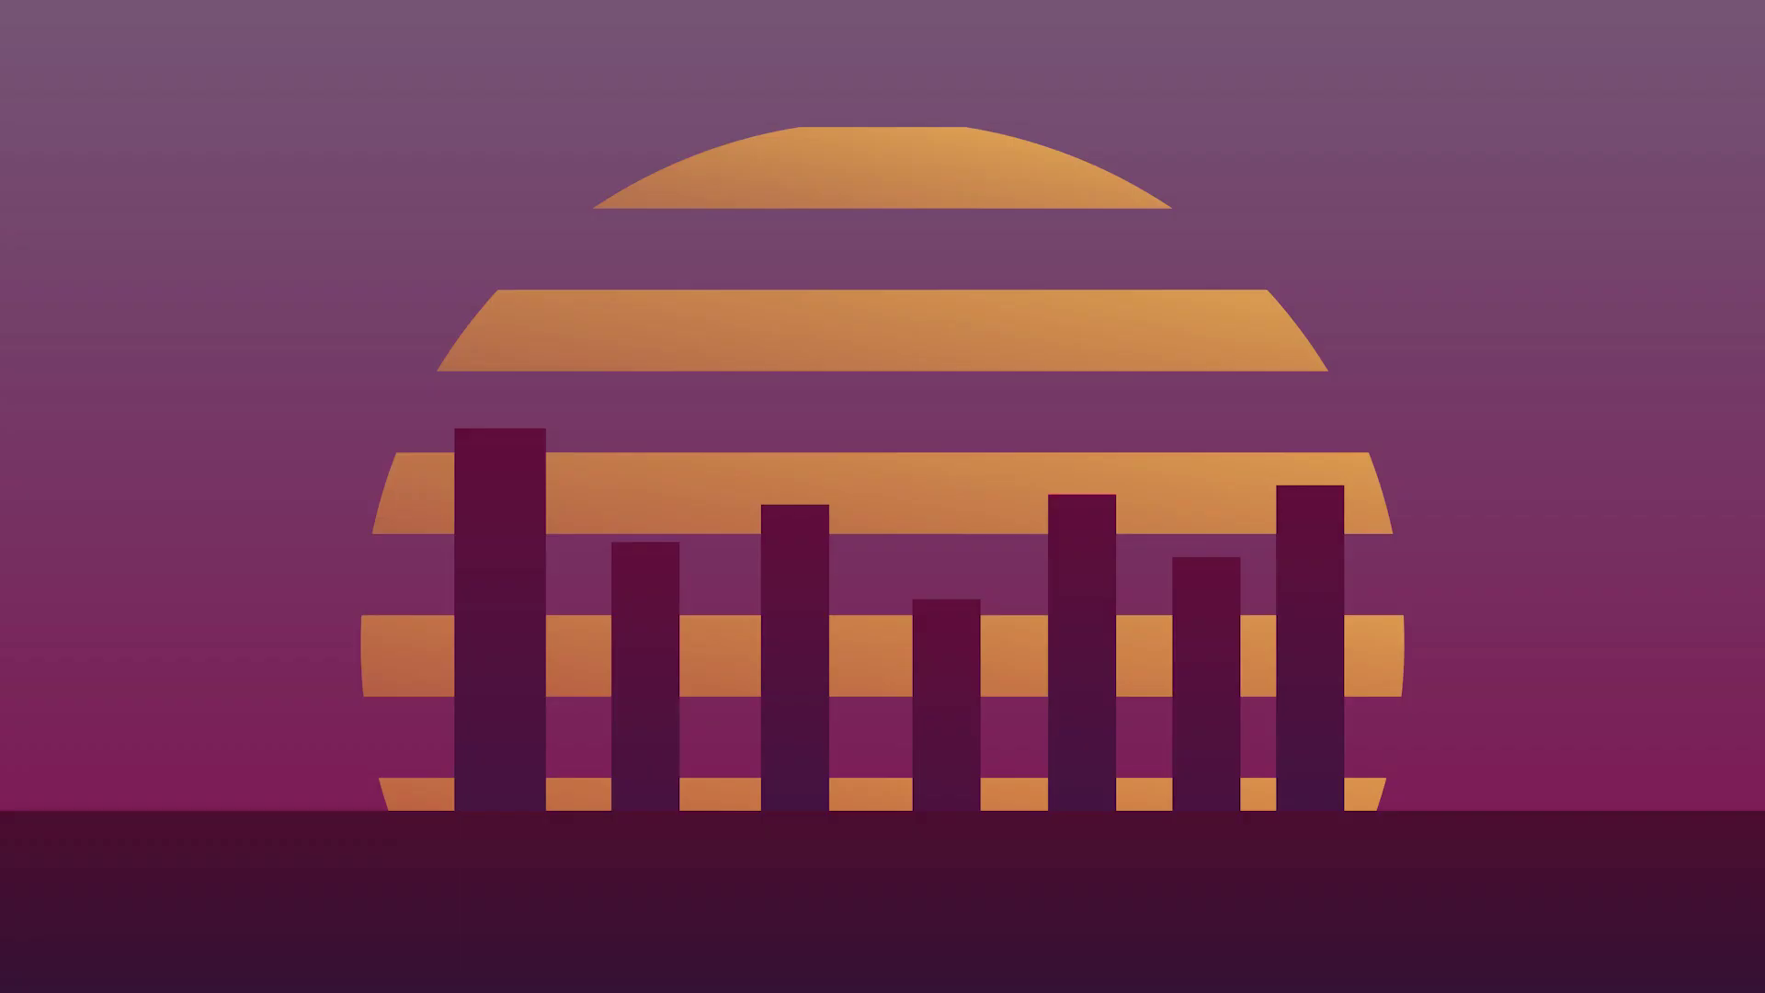